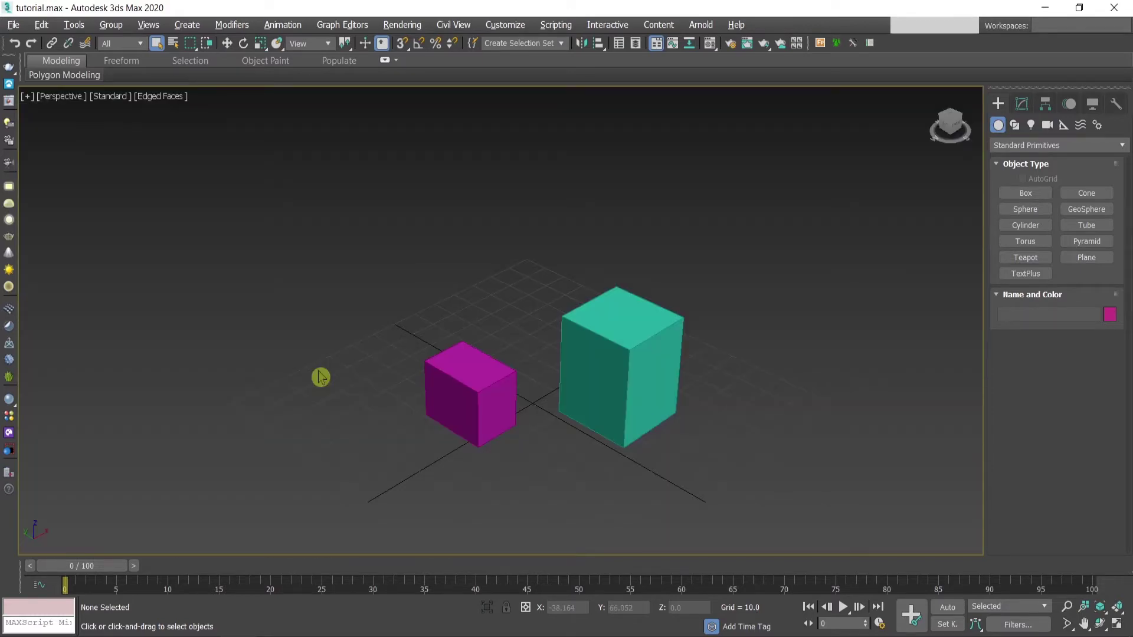
Switch to the Chrome window showing the ScriptSpot Copy and Paste Objects page
{"action": "key", "text": "alt+Tab"}
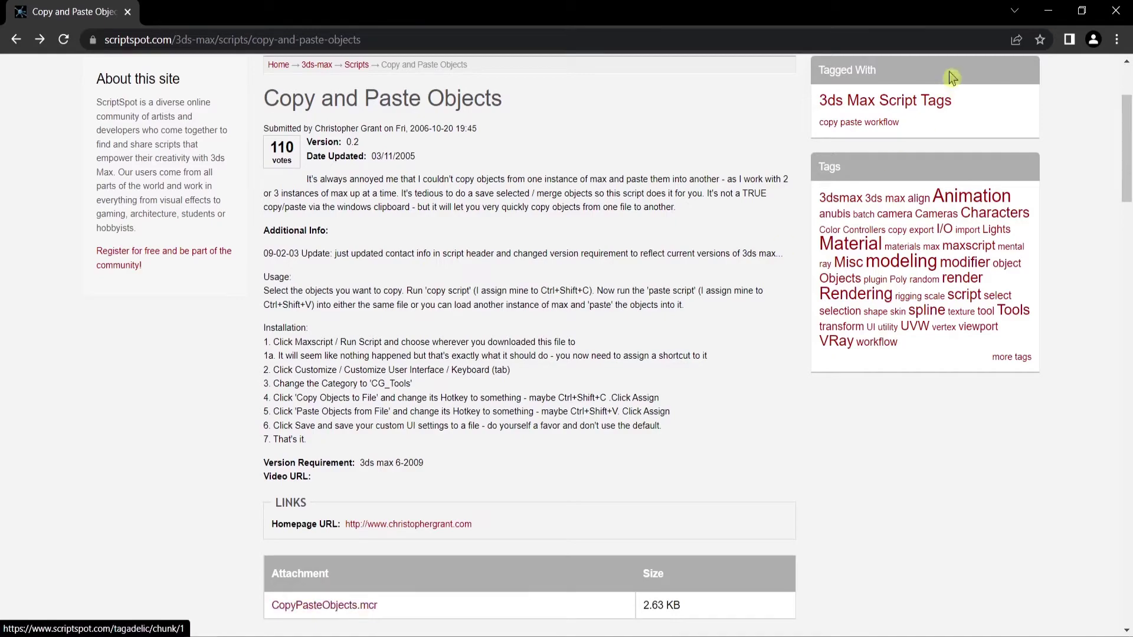
Minimize Chrome to return to the tutorial.max scene with its two boxes
{"action": "left_click", "coordinate": [1048, 11]}
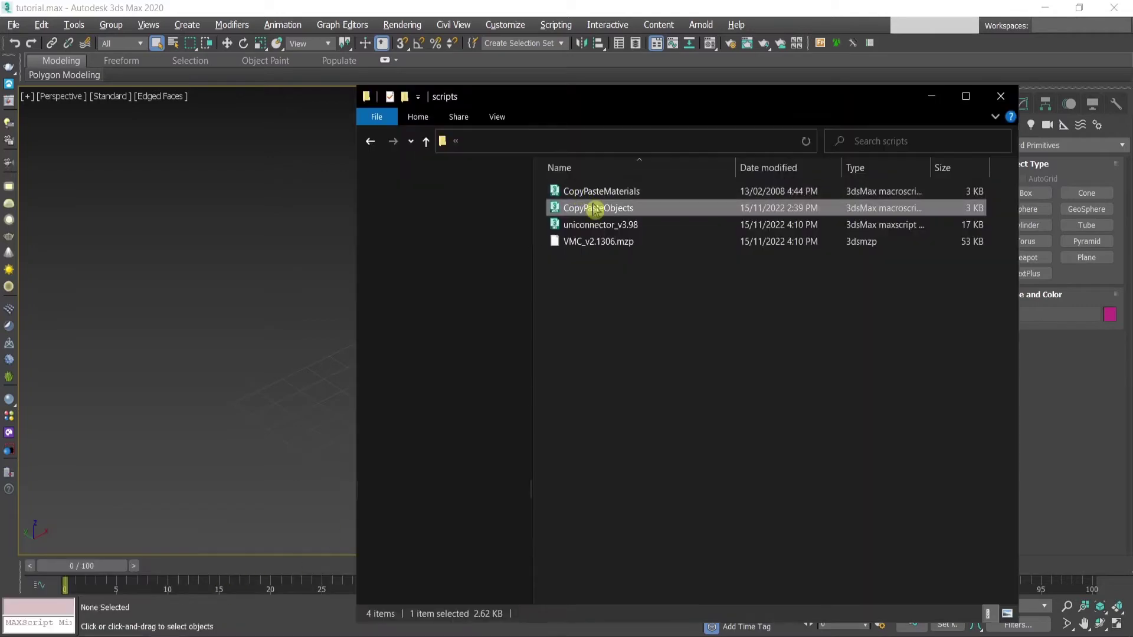
Install CopyPasteObjects.mcr by dropping it into the viewport, then open Customize User Interface
{"action": "left_click_drag", "start_coordinate": [589, 210], "coordinate": [255, 253]}
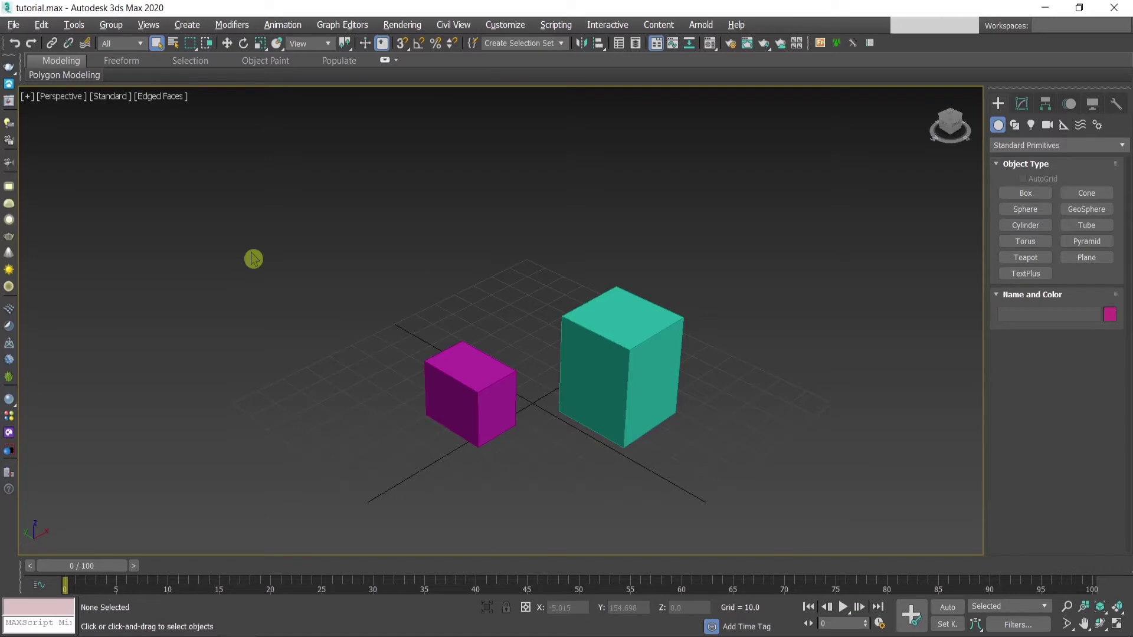
{"action": "left_click", "coordinate": [516, 27]}
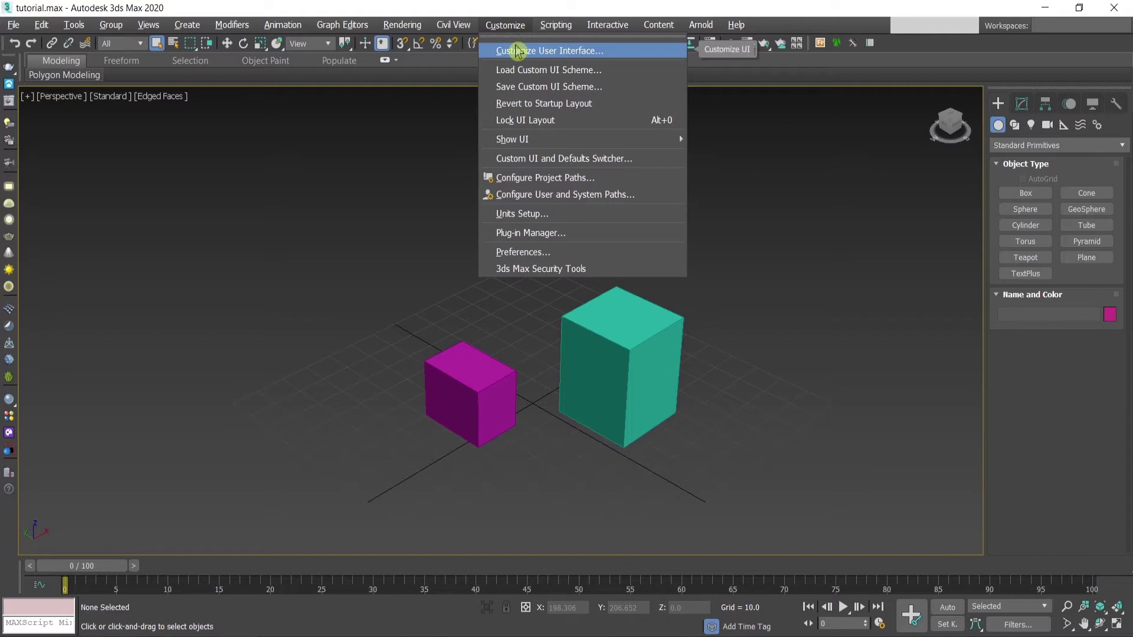
{"action": "left_click", "coordinate": [518, 51]}
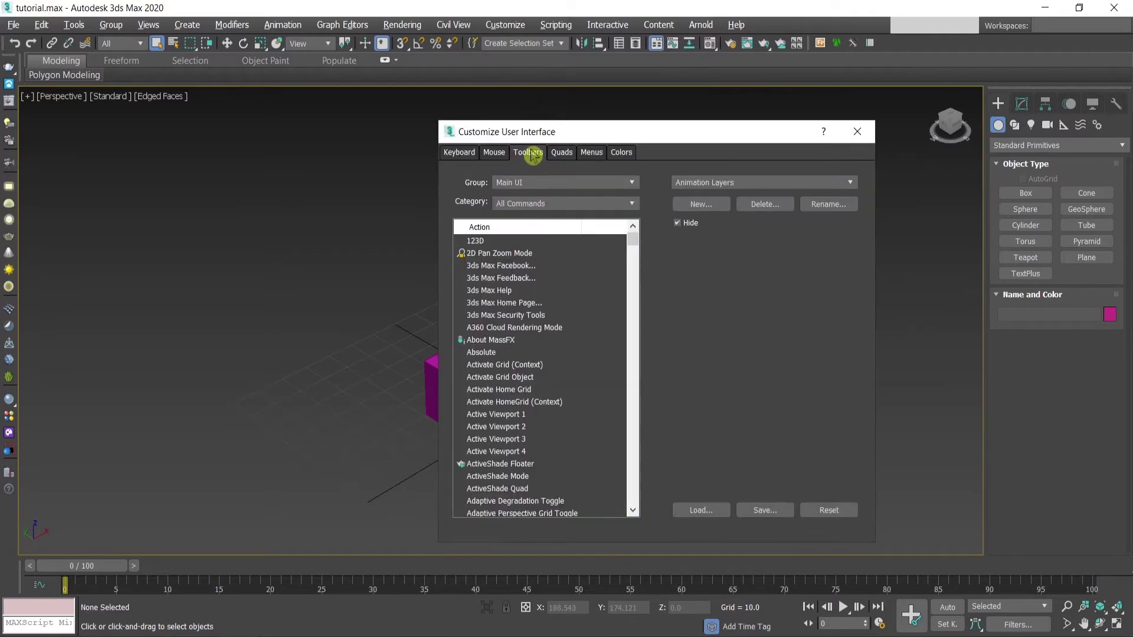
In the Toolbars tab, keep the Main UI group and list the CG_Tools category's actions
{"action": "left_click", "coordinate": [566, 185]}
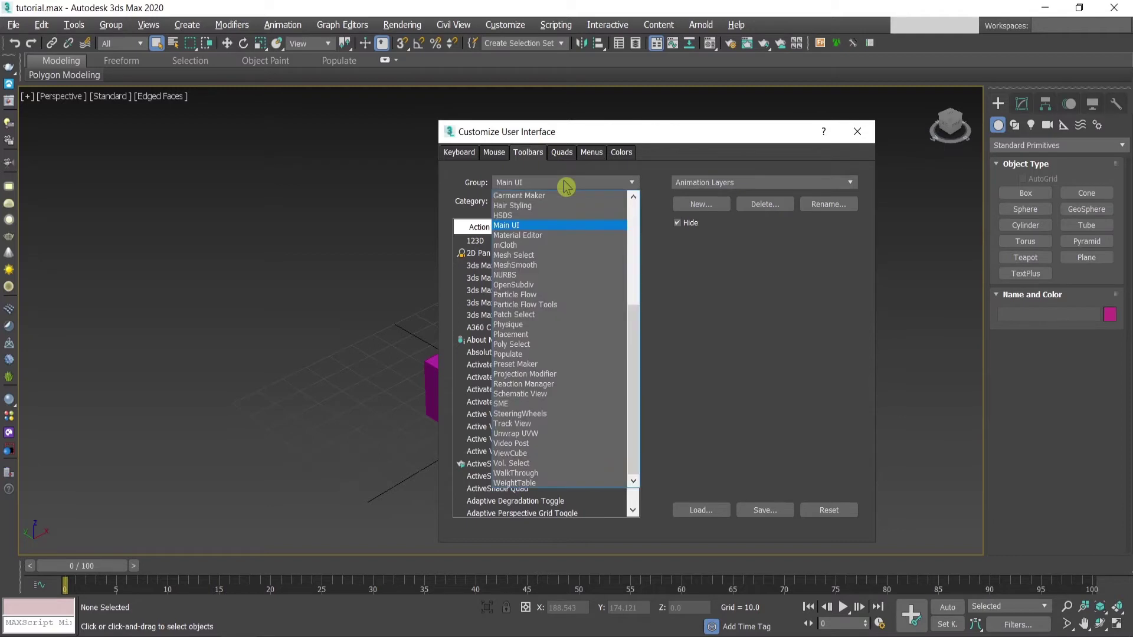
{"action": "left_click", "coordinate": [726, 280]}
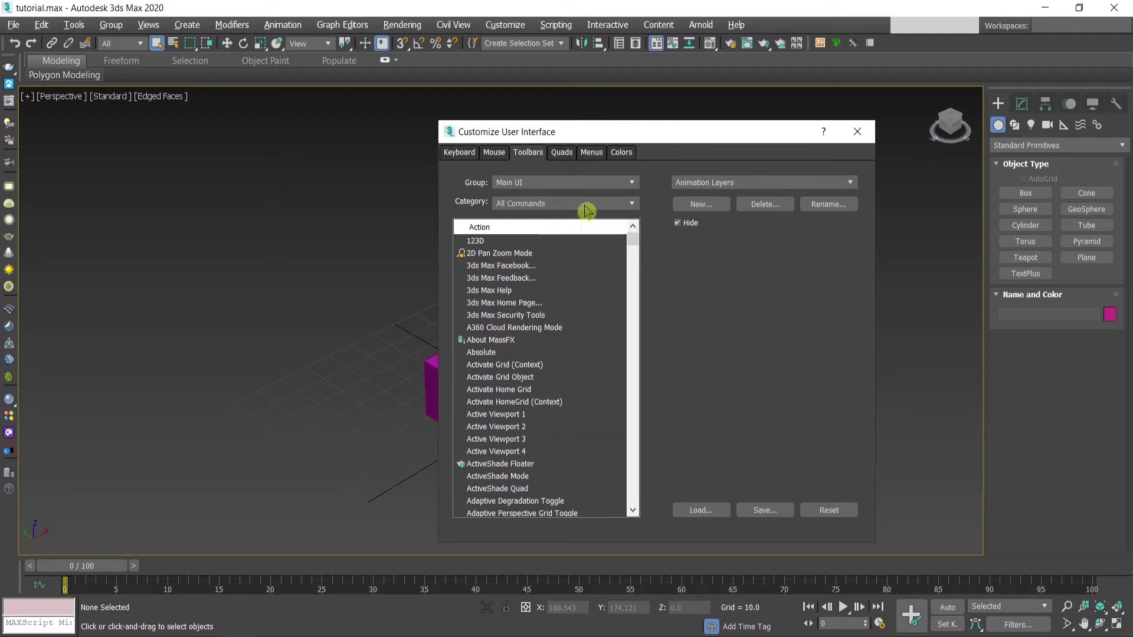
{"action": "left_click", "coordinate": [538, 206]}
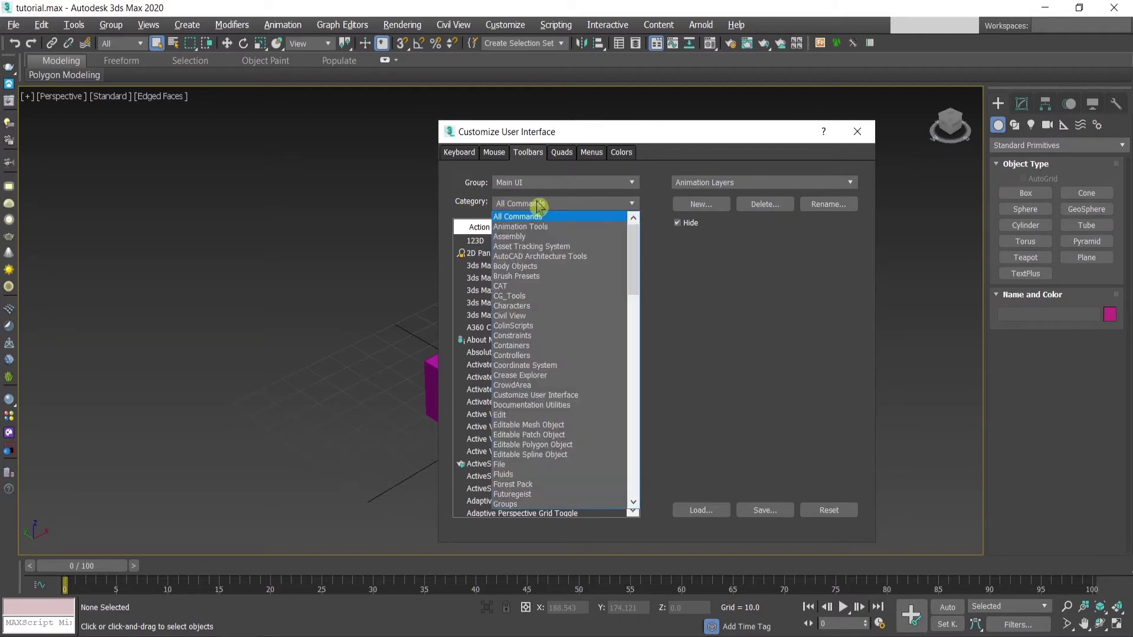
{"action": "left_click", "coordinate": [538, 297]}
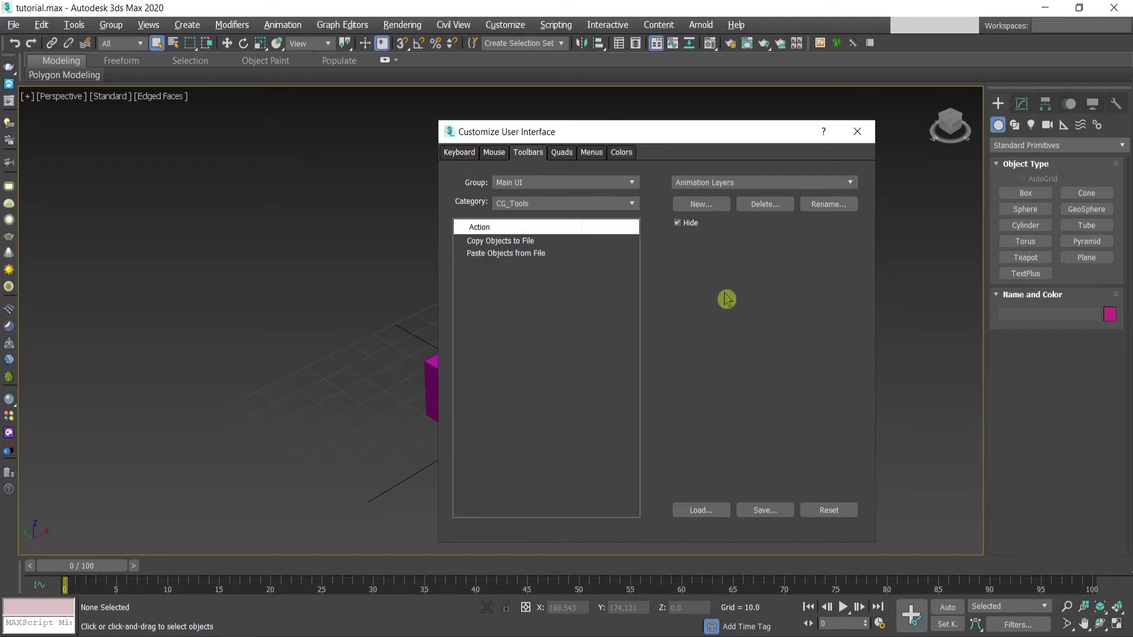
{"action": "left_click", "coordinate": [700, 204]}
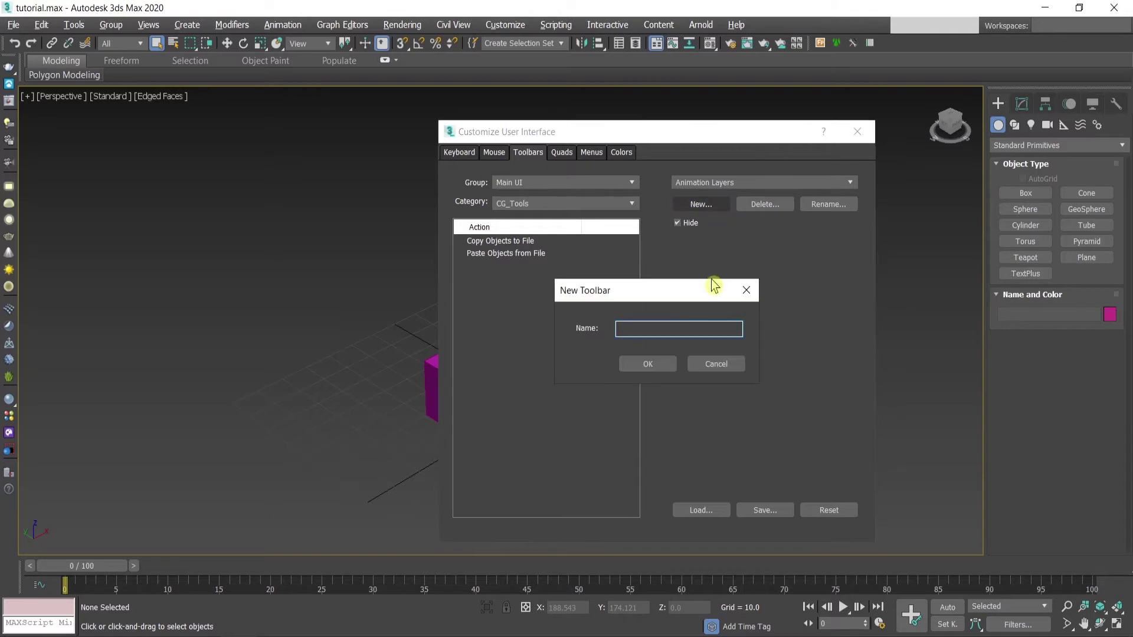
Name the new toolbar 'copy, paste objects' and confirm it
{"action": "type", "text": "copy, paste objects"}
{"action": "key", "text": "Return"}
{"action": "left_click", "coordinate": [740, 183]}
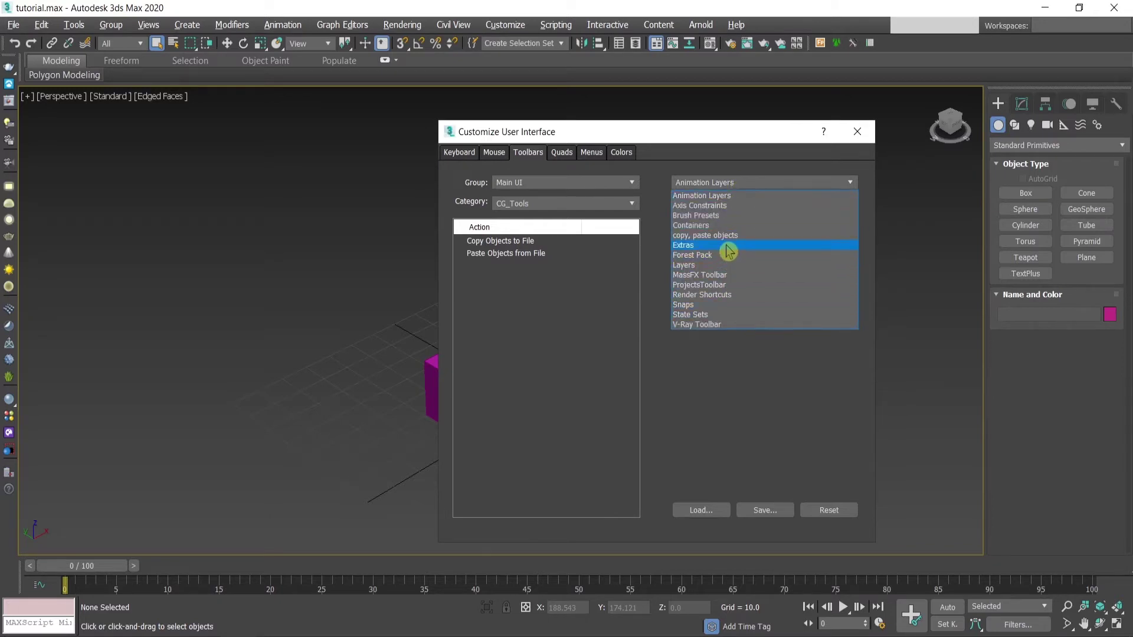
{"action": "left_click", "coordinate": [838, 368]}
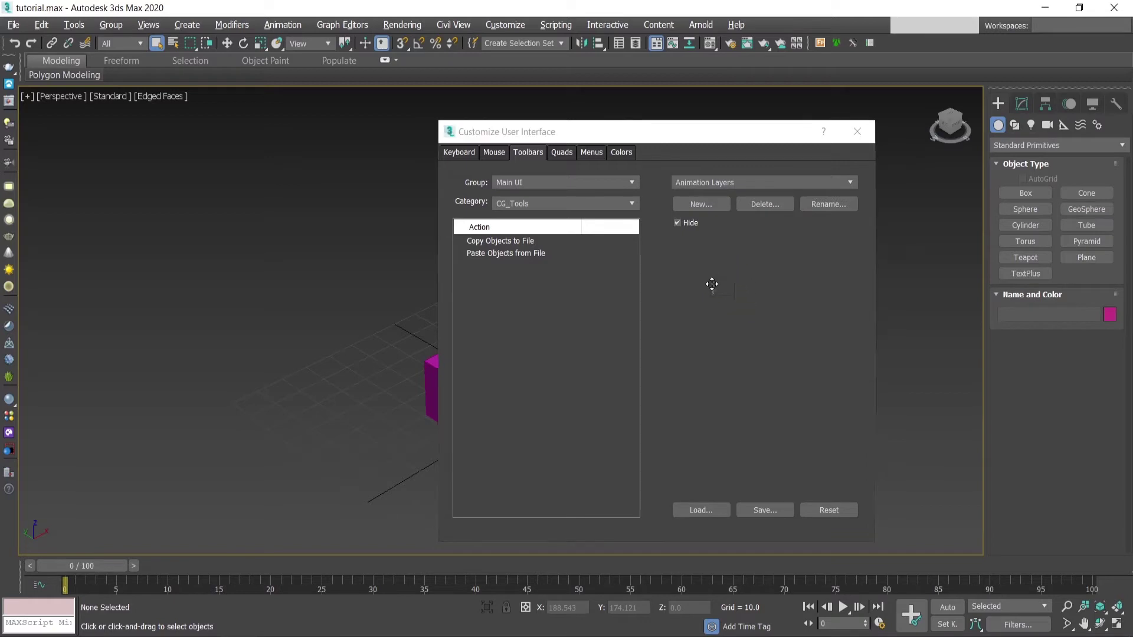
{"action": "left_click", "coordinate": [347, 303]}
{"action": "left_click", "coordinate": [349, 303]}
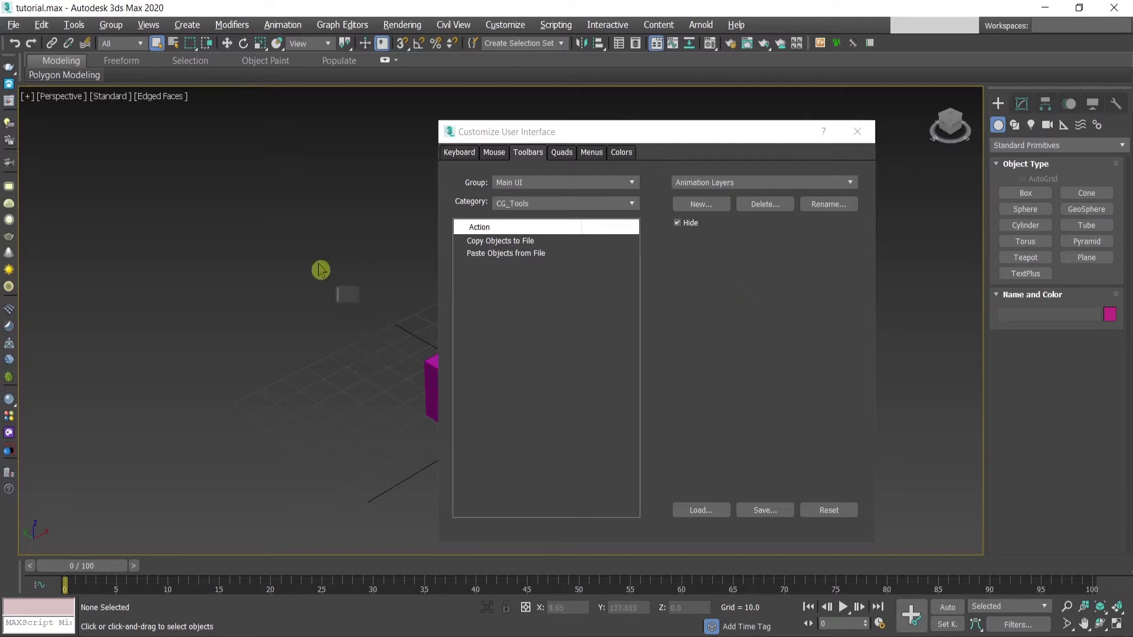
Add Paste Objects from File and Copy Objects to File buttons to the toolbar, then move it left
{"action": "left_click", "coordinate": [514, 259]}
{"action": "left_click_drag", "start_coordinate": [501, 258], "coordinate": [352, 298]}
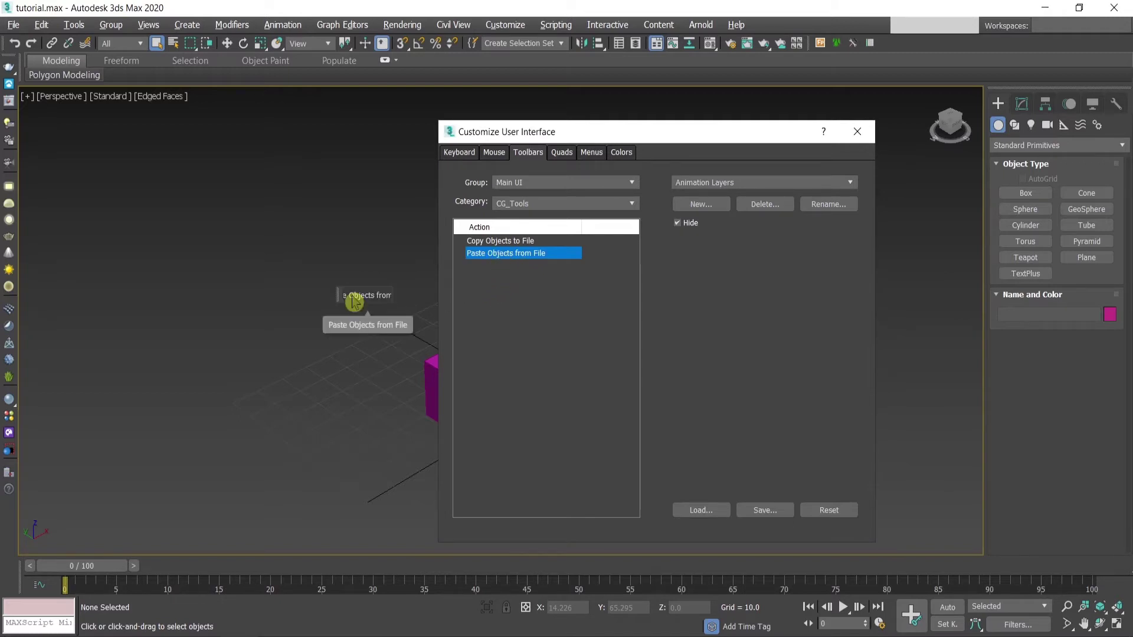
{"action": "left_click", "coordinate": [485, 242]}
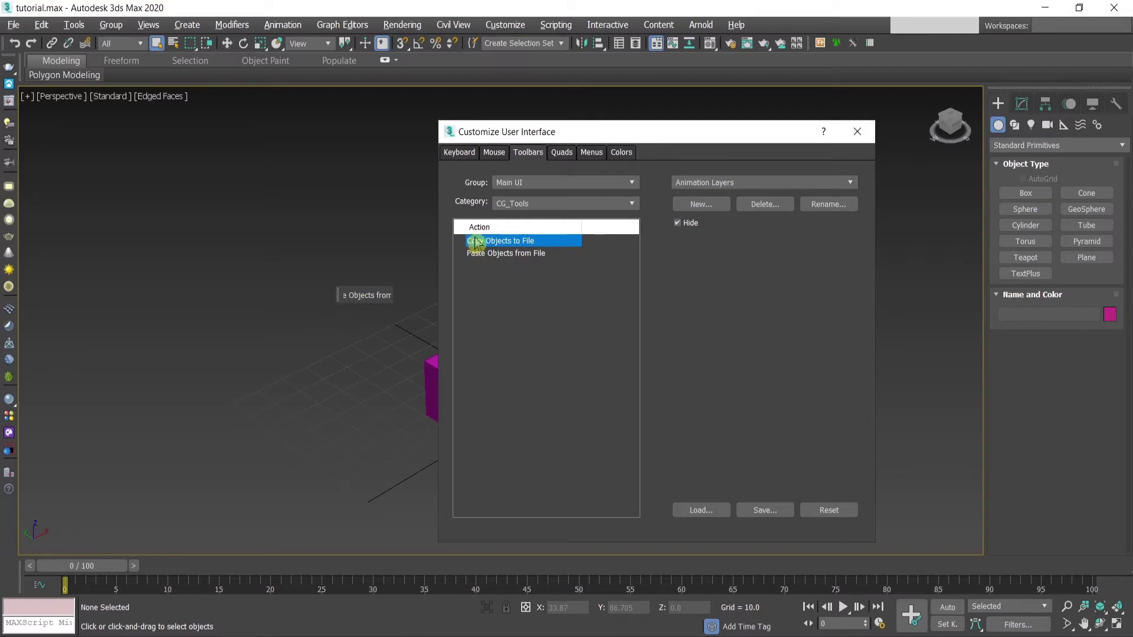
{"action": "left_click_drag", "start_coordinate": [479, 246], "coordinate": [347, 298]}
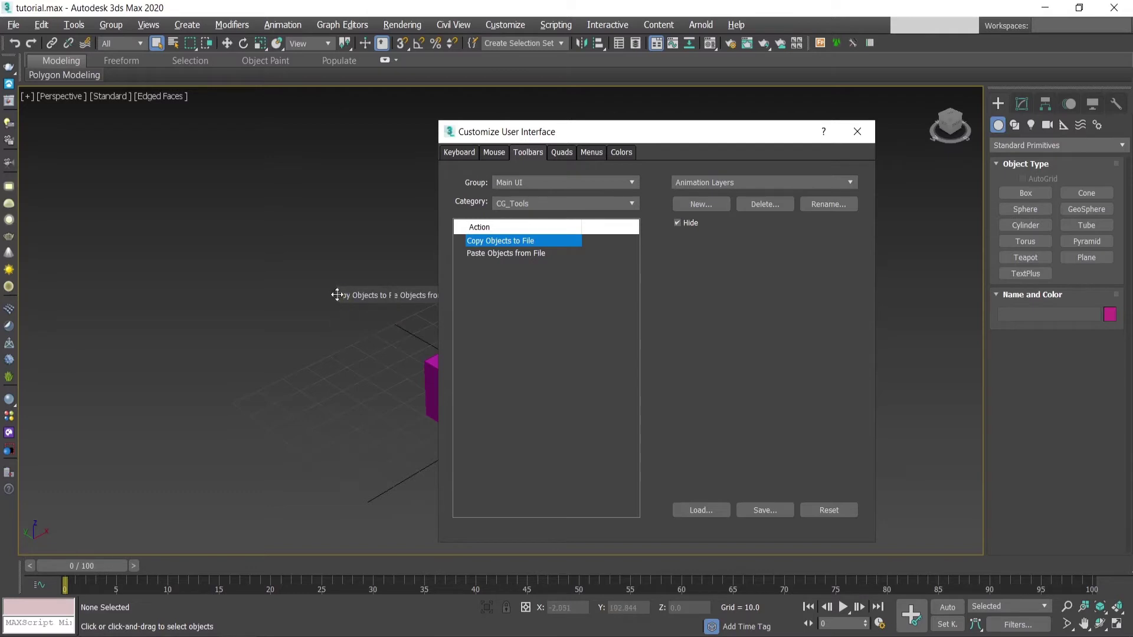
{"action": "left_click_drag", "start_coordinate": [337, 296], "coordinate": [290, 293]}
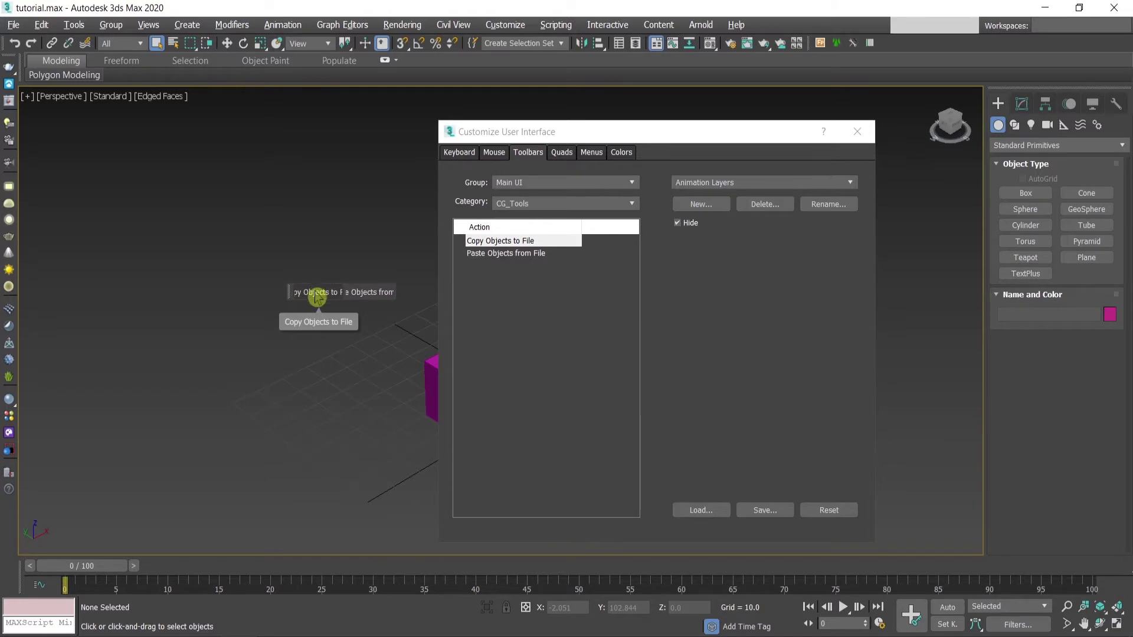
Shorten the copy button's label to 'Copy Obj' in Edit Button Appearance
{"action": "right_click", "coordinate": [316, 295]}
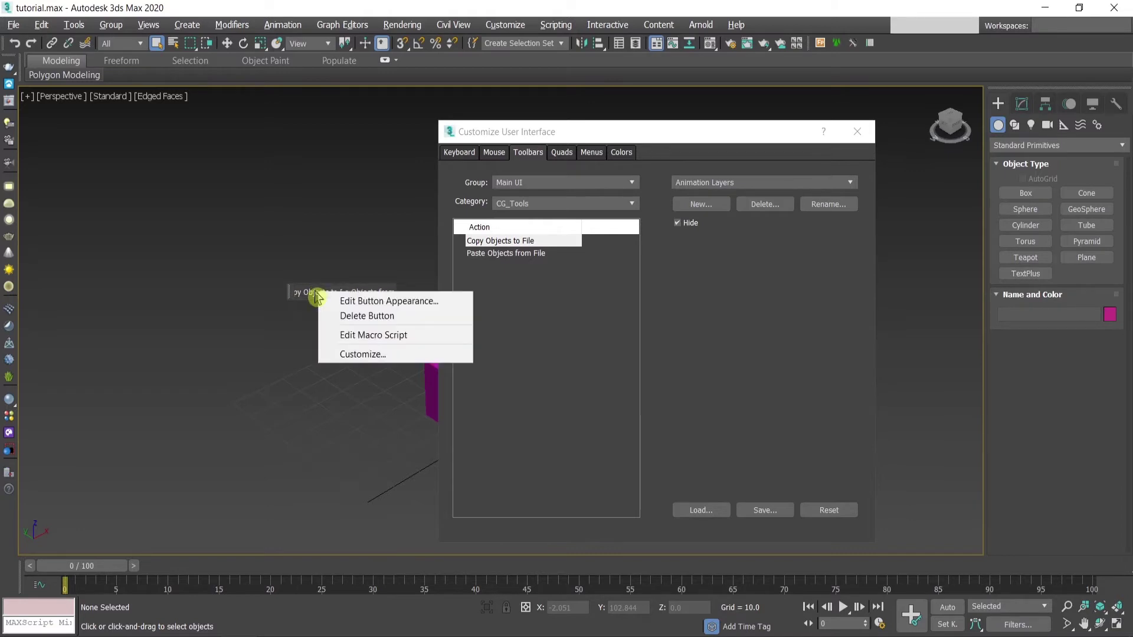
{"action": "left_click", "coordinate": [356, 301]}
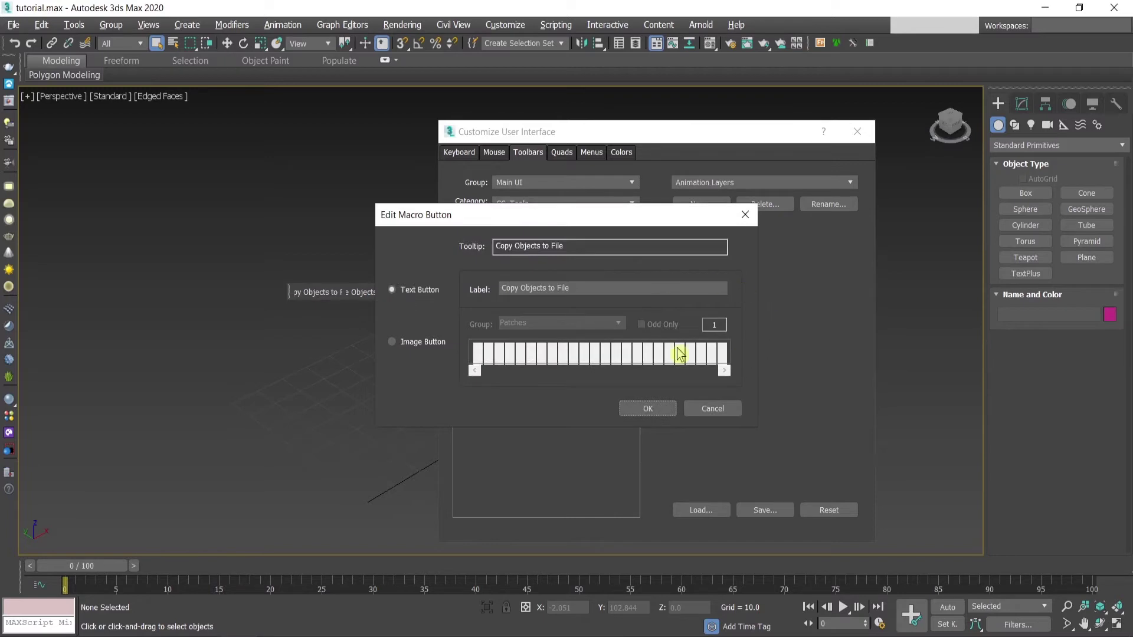
{"action": "left_click_drag", "start_coordinate": [569, 247], "coordinate": [494, 247]}
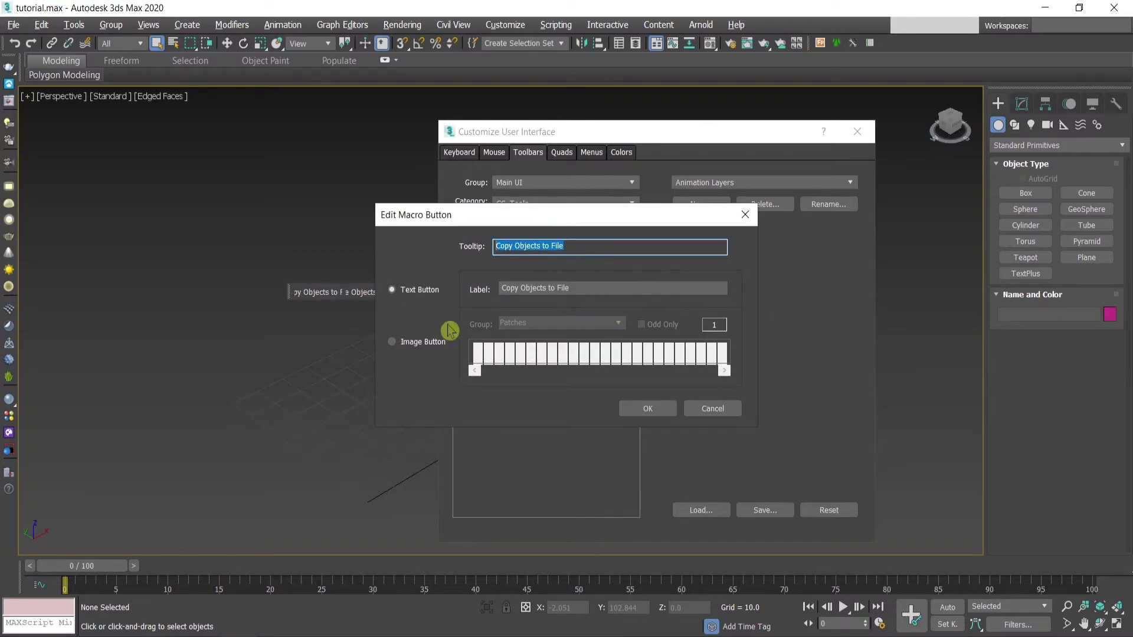
{"action": "left_click_drag", "start_coordinate": [575, 288], "coordinate": [531, 298]}
{"action": "left_click", "coordinate": [413, 349]}
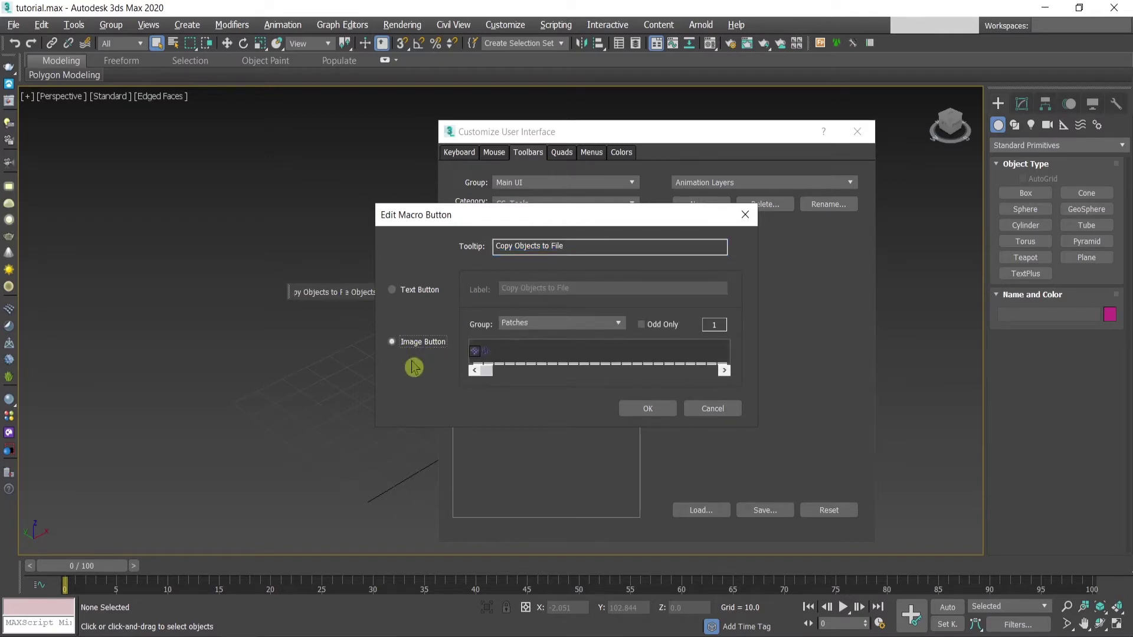
{"action": "left_click", "coordinate": [472, 370]}
{"action": "left_click", "coordinate": [394, 293]}
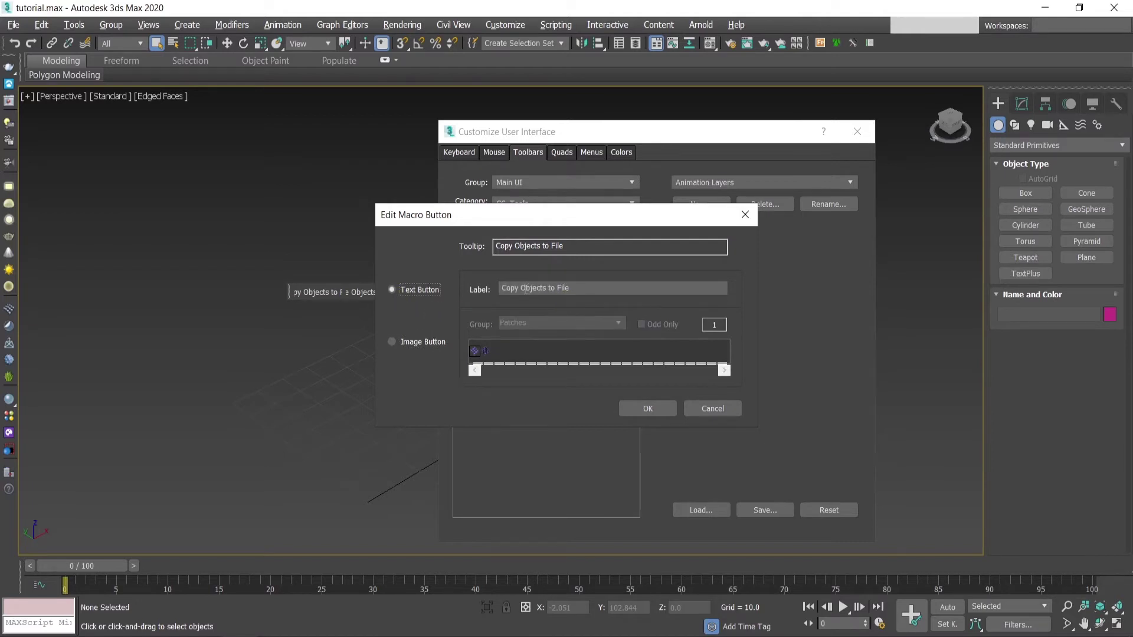
{"action": "left_click_drag", "start_coordinate": [533, 291], "coordinate": [608, 291]}
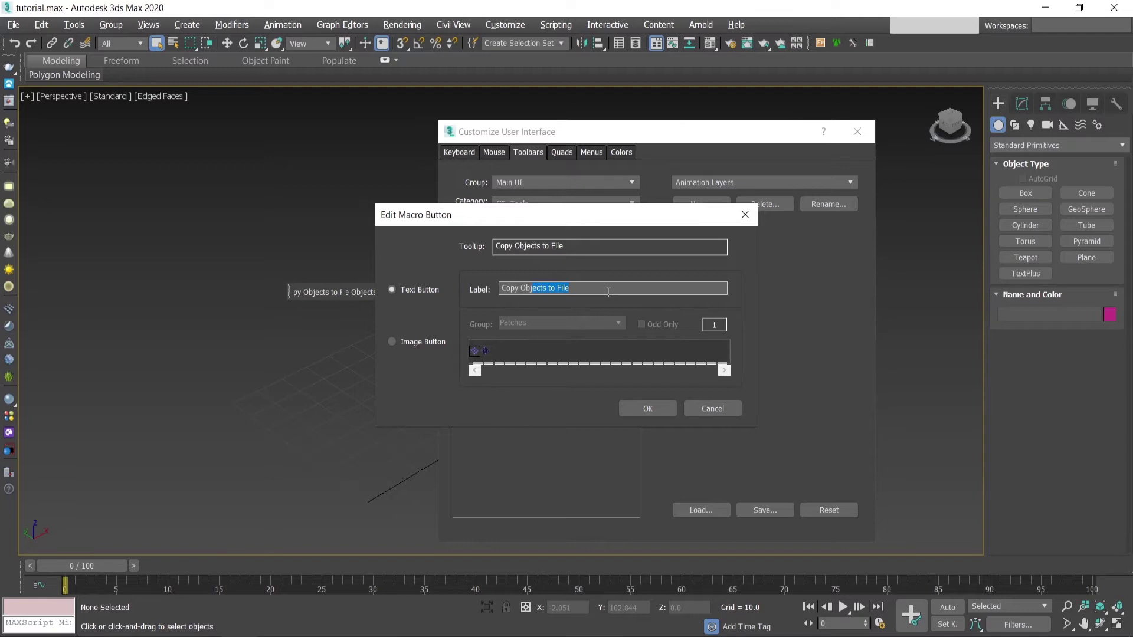
{"action": "key", "text": "BackSpace"}
{"action": "left_click", "coordinate": [647, 409]}
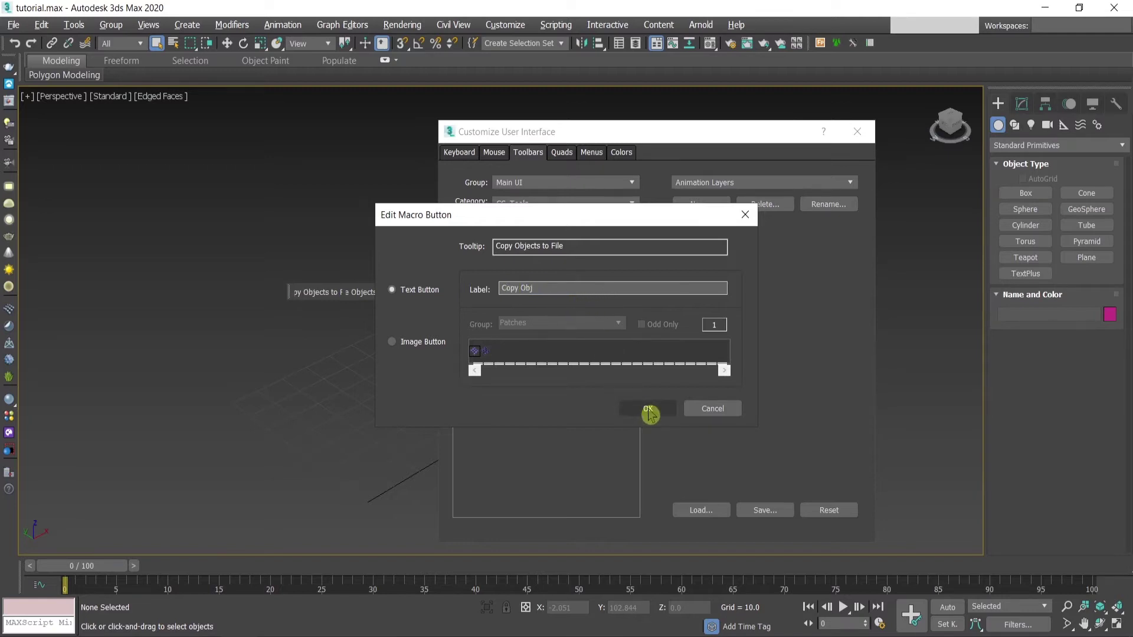
Shorten the paste button's label to 'Paste Obj'
{"action": "right_click", "coordinate": [375, 295]}
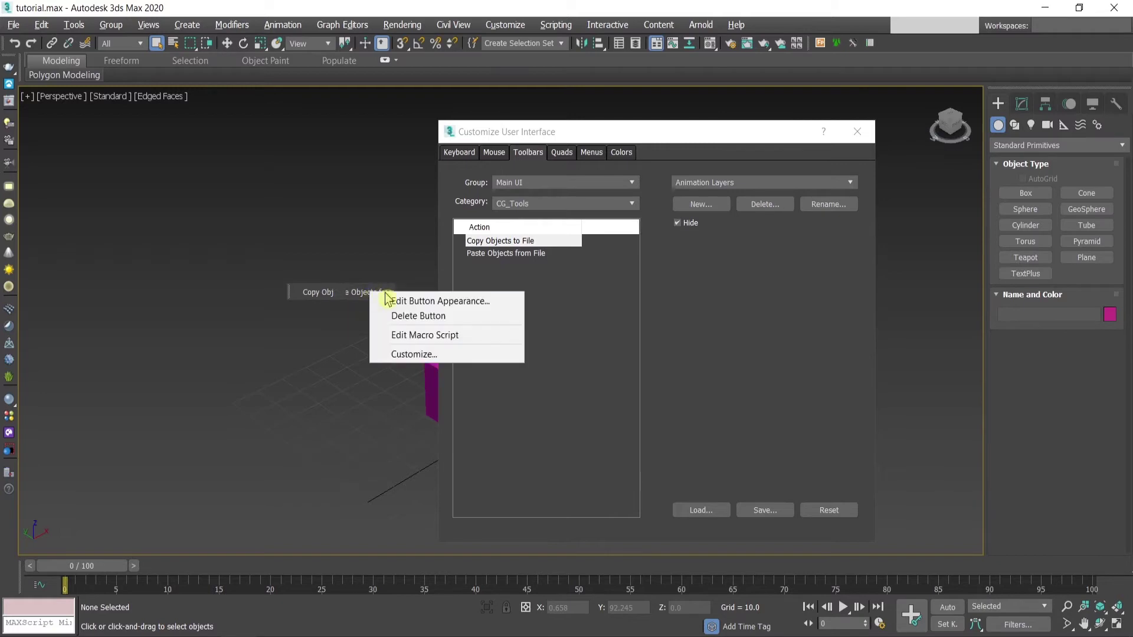
{"action": "left_click", "coordinate": [406, 299]}
{"action": "left_click_drag", "start_coordinate": [536, 288], "coordinate": [653, 296]}
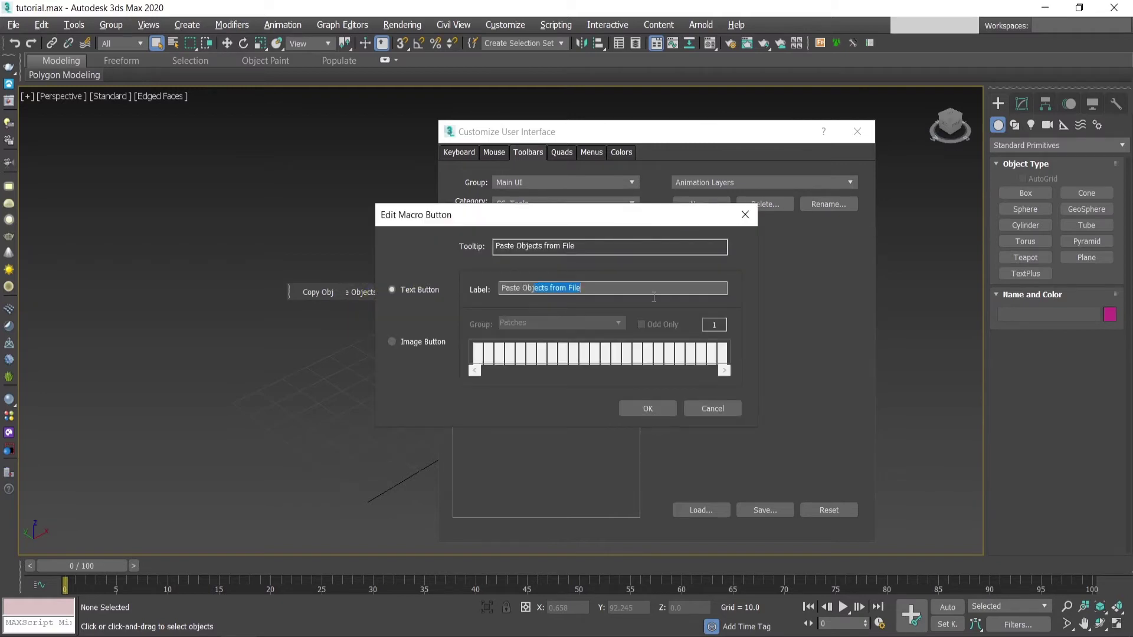
{"action": "key", "text": "Delete"}
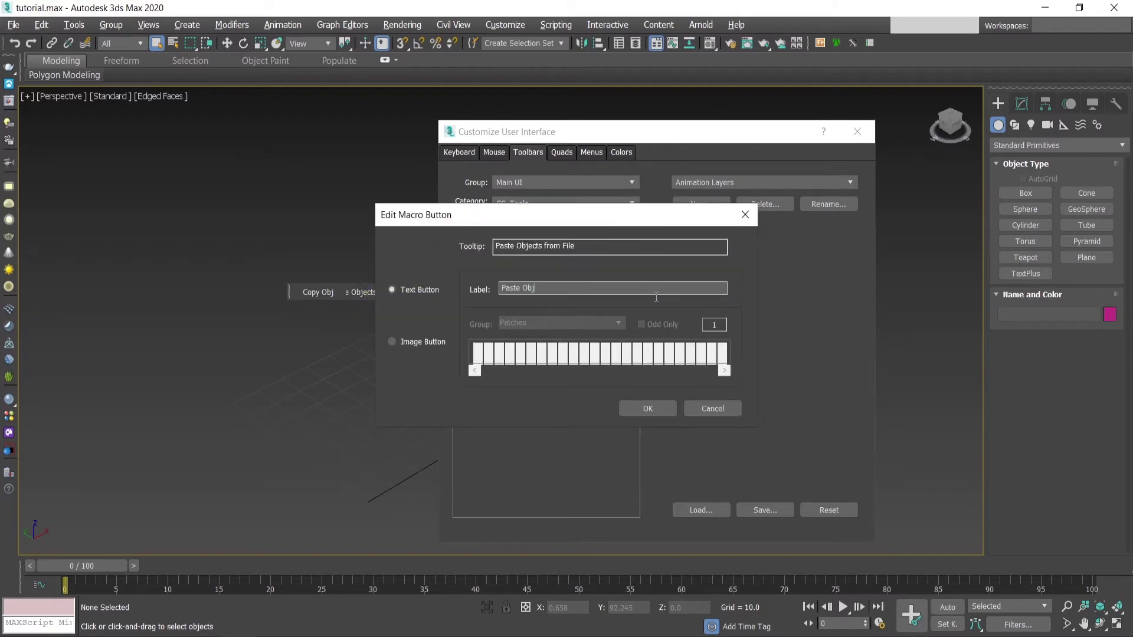
{"action": "left_click", "coordinate": [657, 411]}
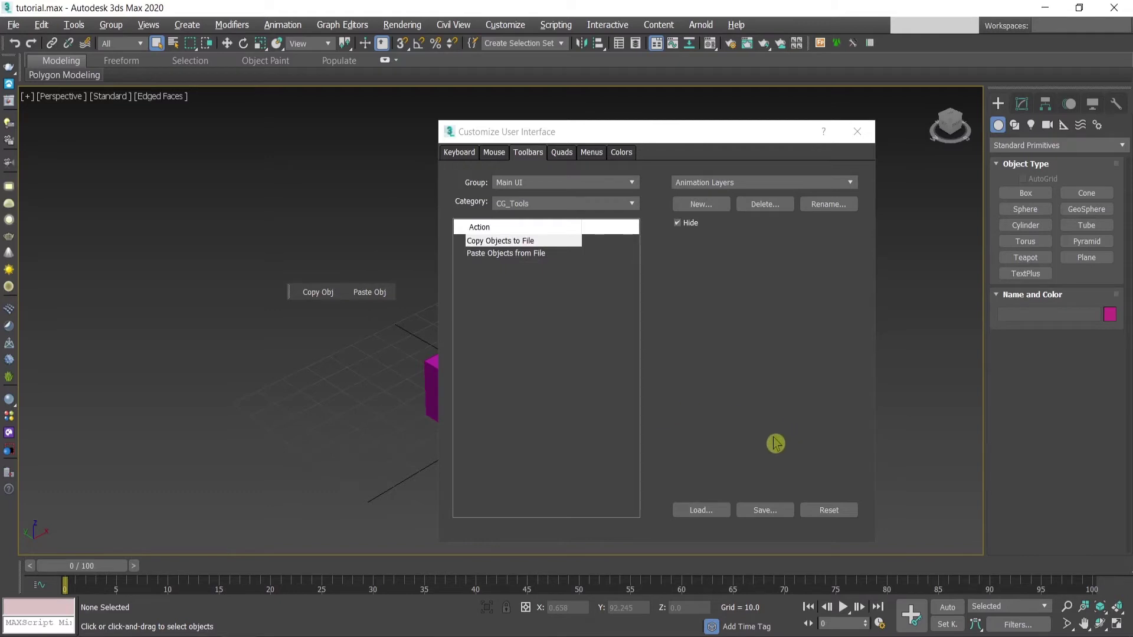
Dock the Copy Obj/Paste Obj toolbar under the main toolbar and choose Save... for the interface
{"action": "left_click", "coordinate": [768, 511]}
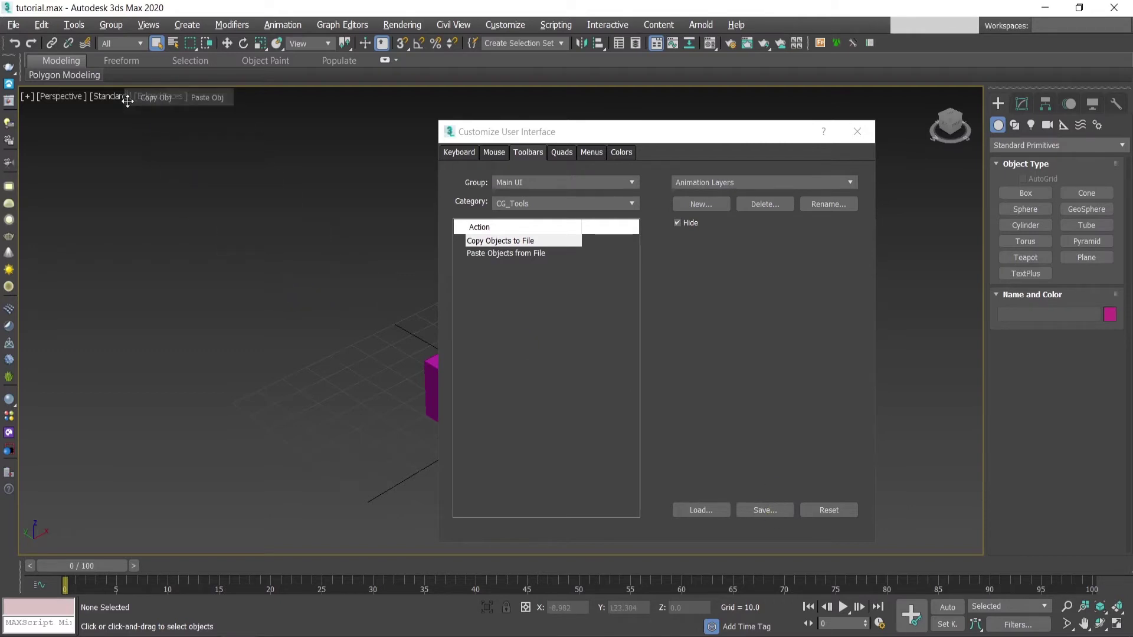
{"action": "left_click_drag", "start_coordinate": [128, 101], "coordinate": [35, 59]}
{"action": "left_click", "coordinate": [70, 62]}
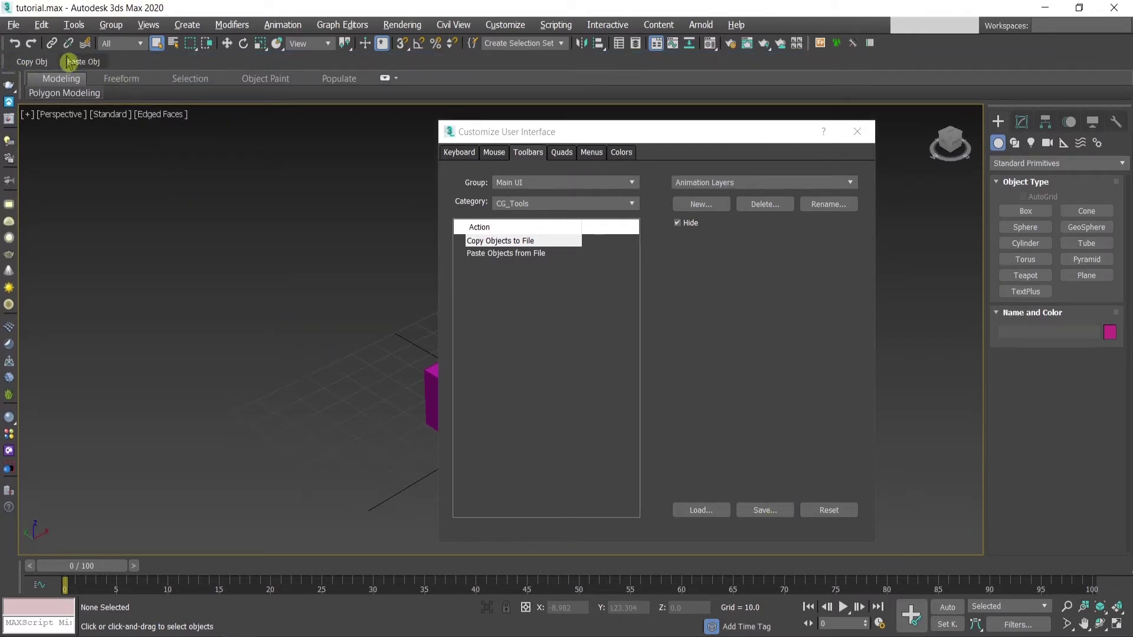
{"action": "left_click", "coordinate": [765, 510]}
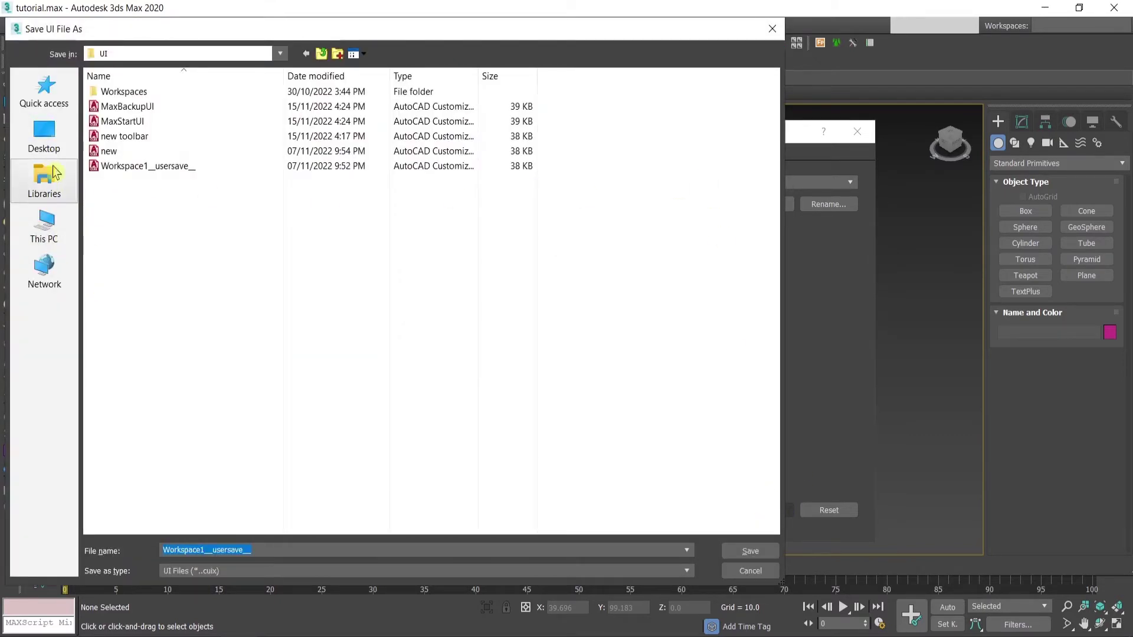
Save the UI file as 'new toolbar' in the Desktop's Videos folder
{"action": "left_click", "coordinate": [44, 133]}
{"action": "double_click", "coordinate": [590, 133]}
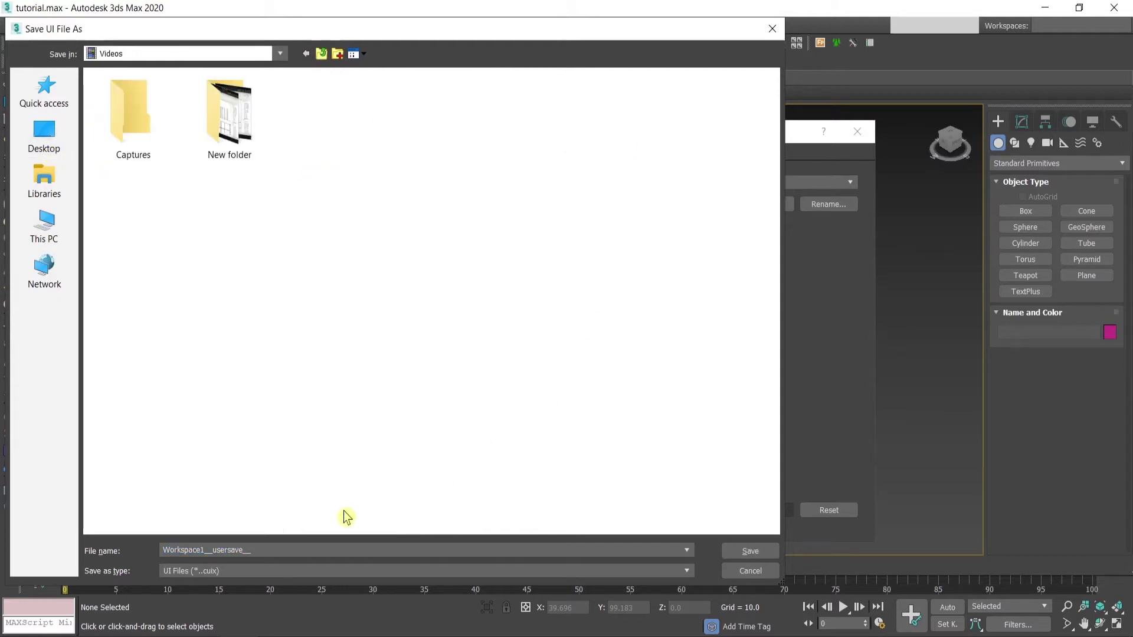
{"action": "double_click", "coordinate": [326, 550]}
{"action": "type", "text": "new"}
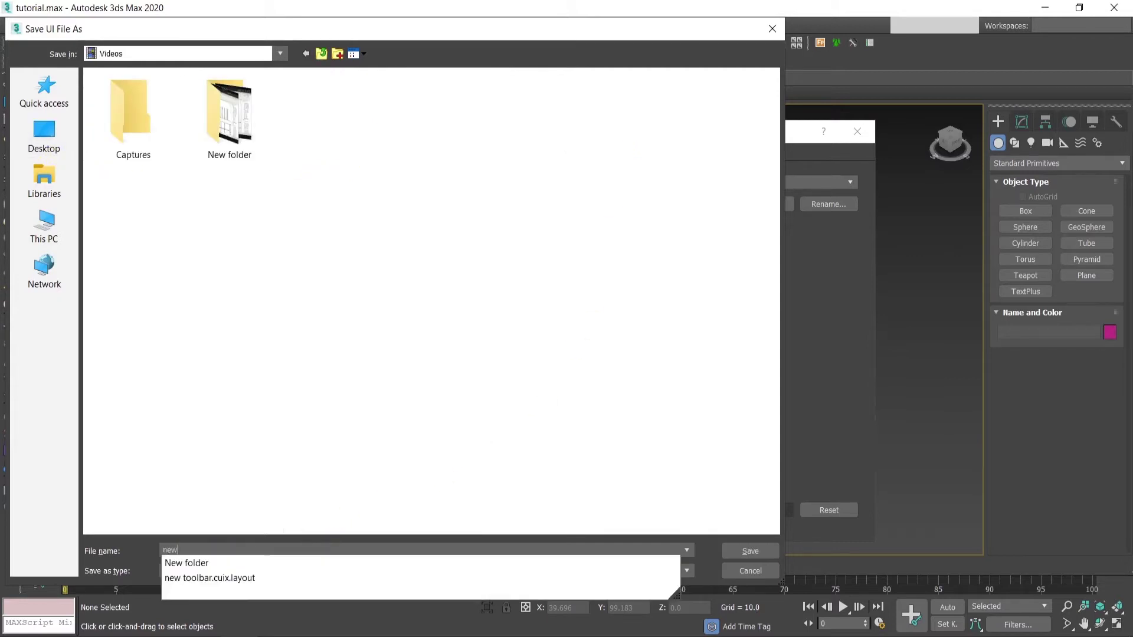
{"action": "type", "text": " toolbar"}
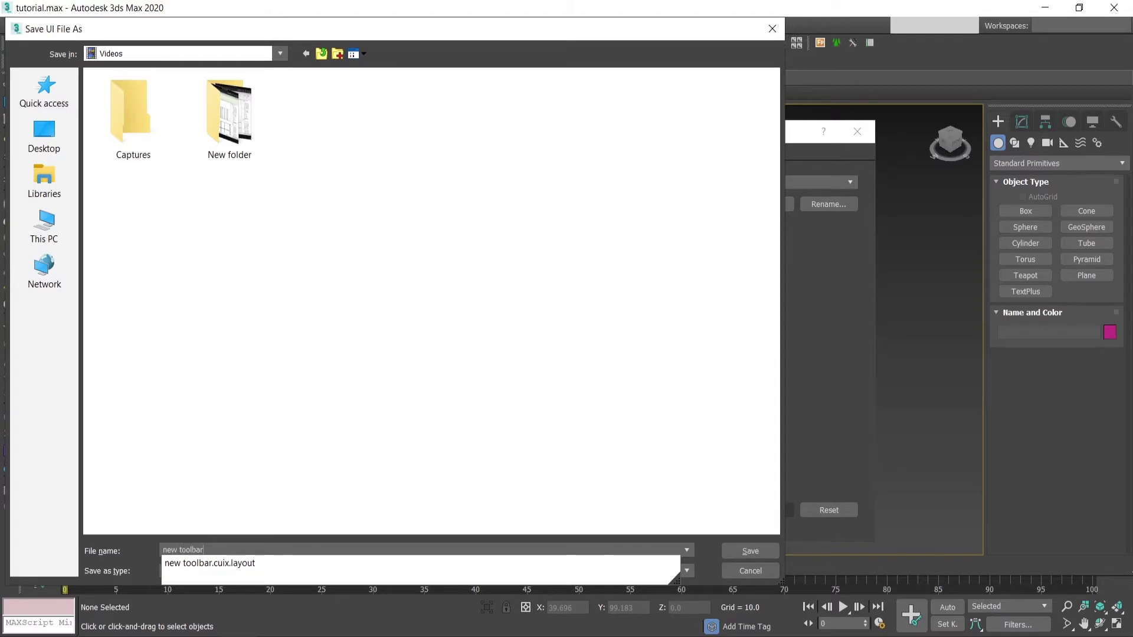
{"action": "key", "text": "Return"}
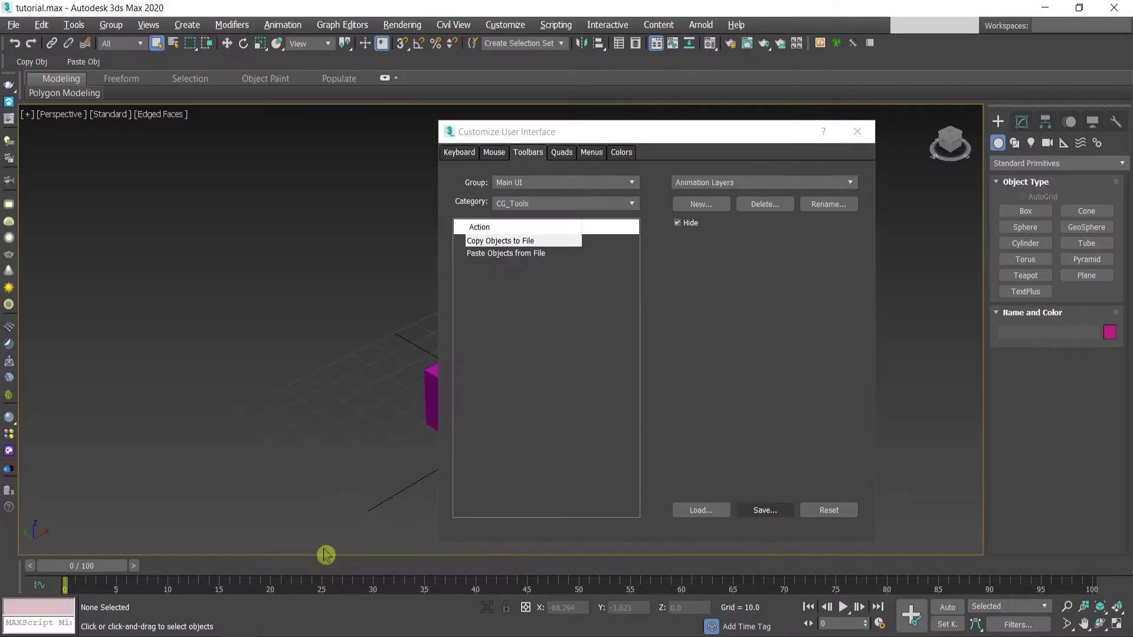
Close Customize User Interface and launch 3ds Max 2020 by searching '3ds' in Windows
{"action": "left_click", "coordinate": [857, 137]}
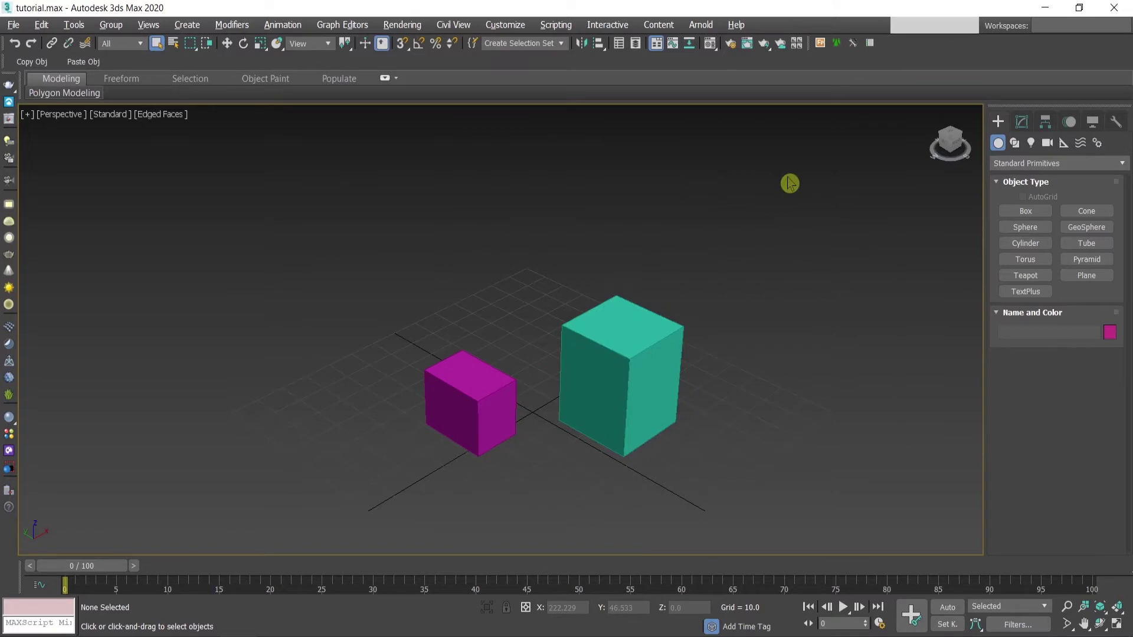
{"action": "key", "text": "super"}
{"action": "type", "text": "3d"}
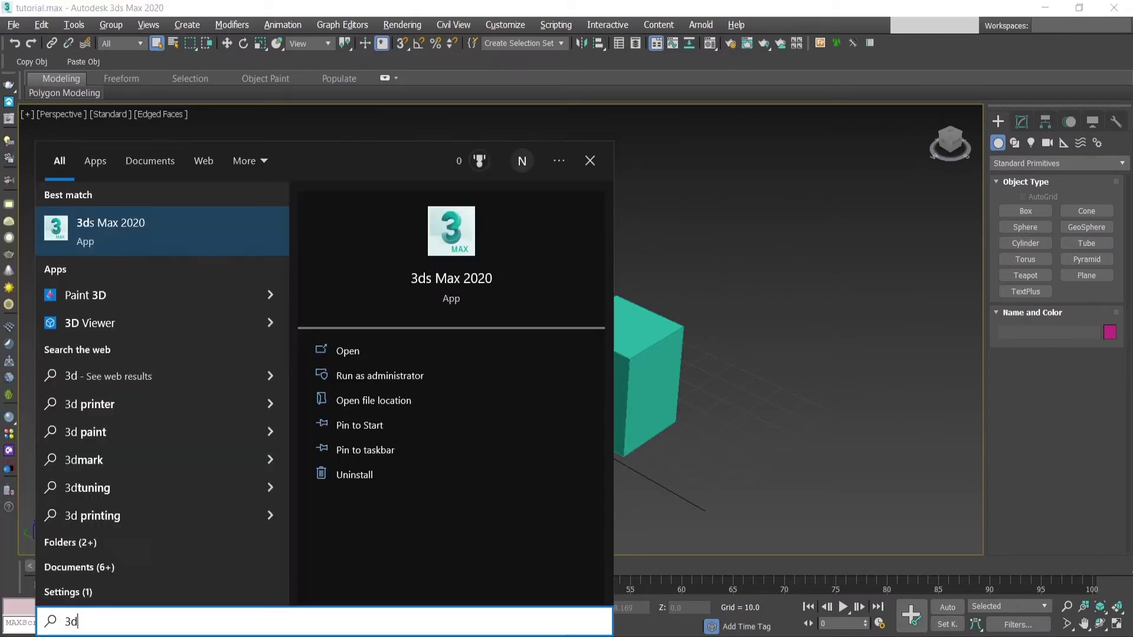
{"action": "type", "text": "s"}
{"action": "key", "text": "Return"}
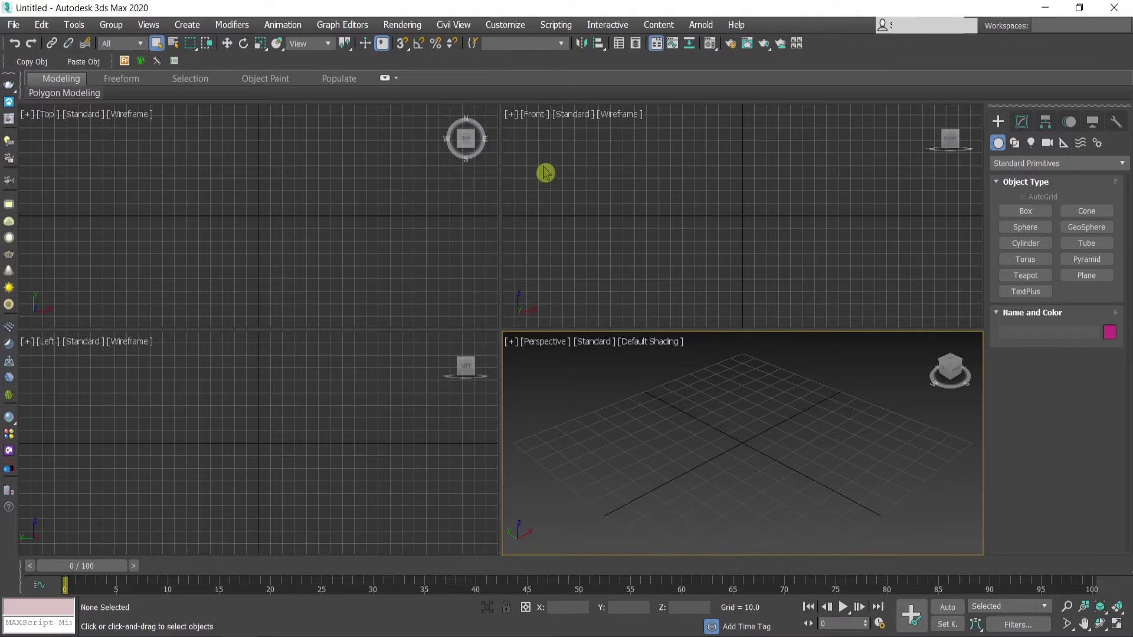
Load the 'new toolbar' UI file from Videos via the Toolbars tab, then close the window
{"action": "left_click", "coordinate": [518, 28]}
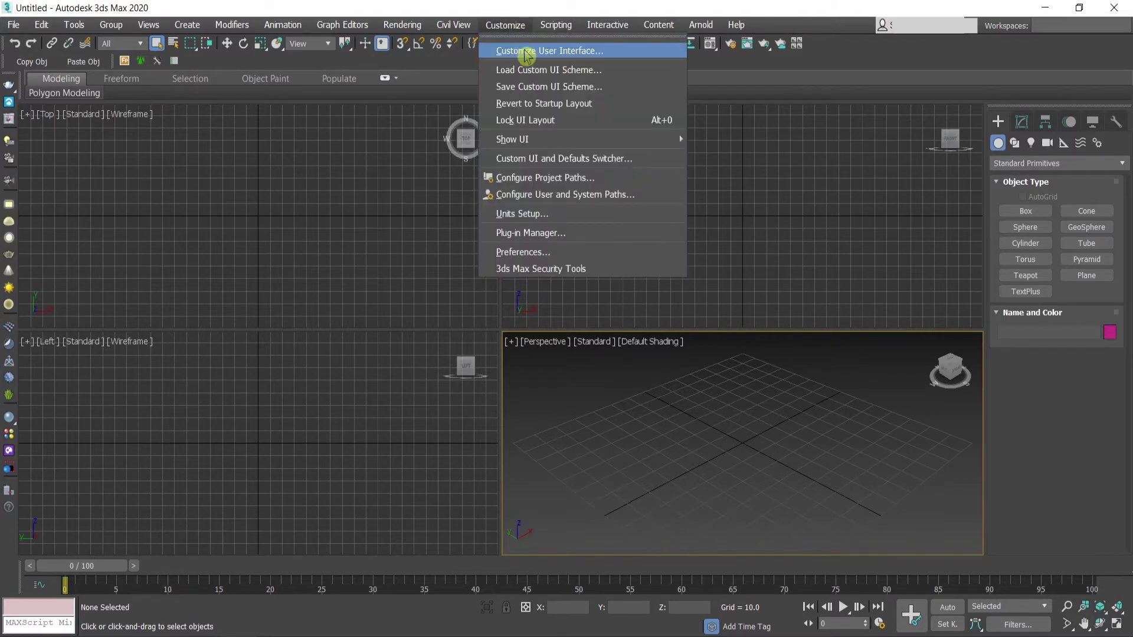
{"action": "left_click", "coordinate": [528, 47]}
{"action": "left_click", "coordinate": [528, 152]}
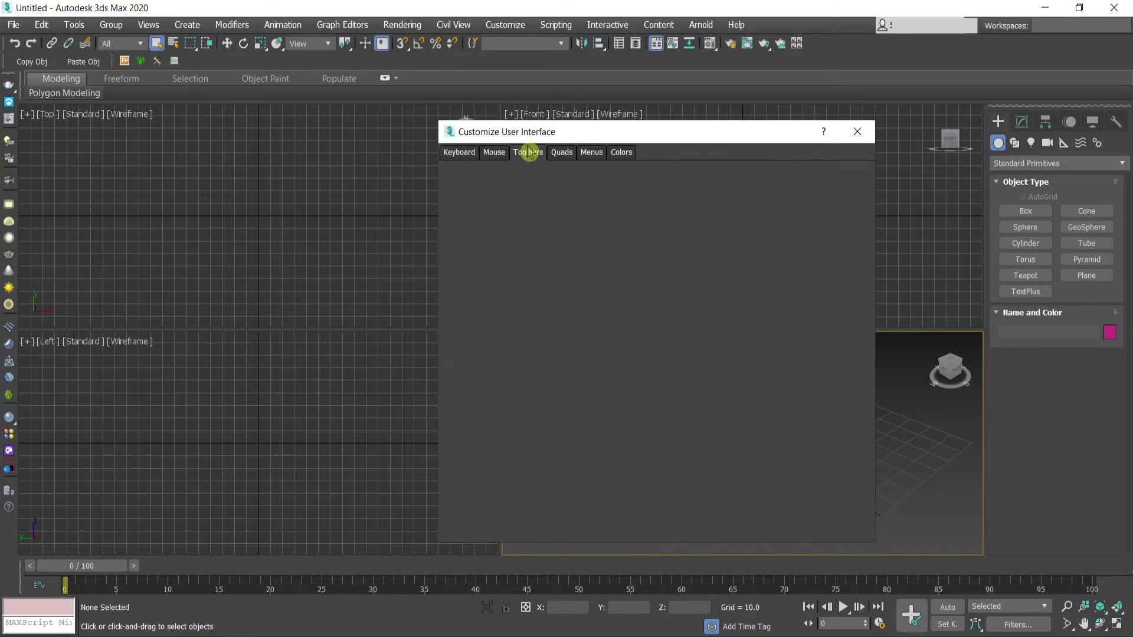
{"action": "left_click", "coordinate": [703, 523]}
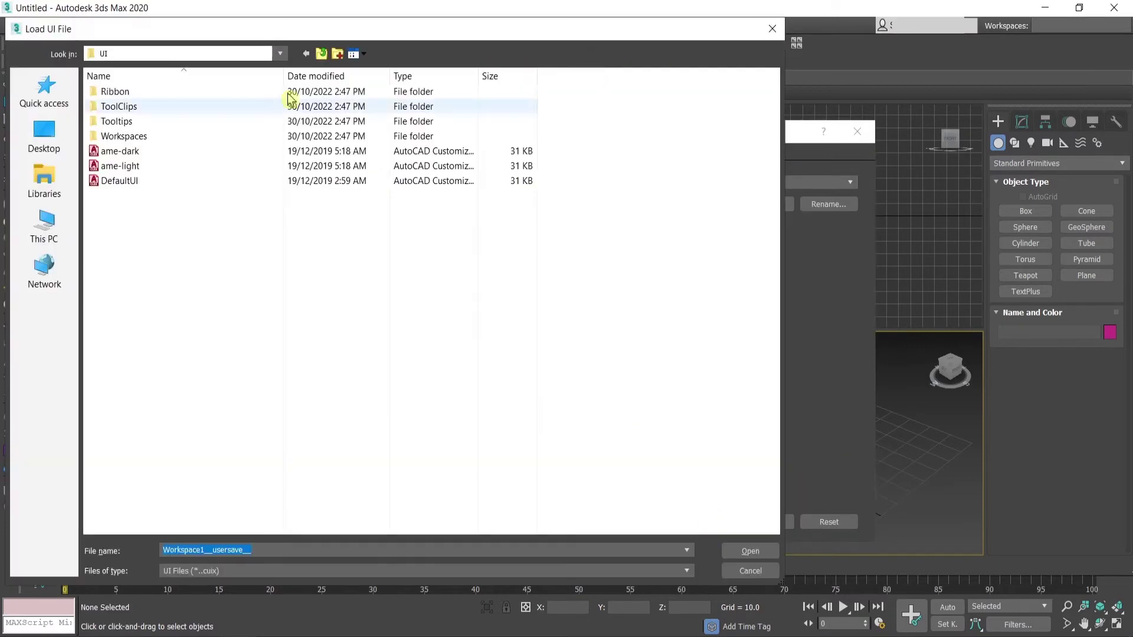
{"action": "left_click", "coordinate": [44, 136]}
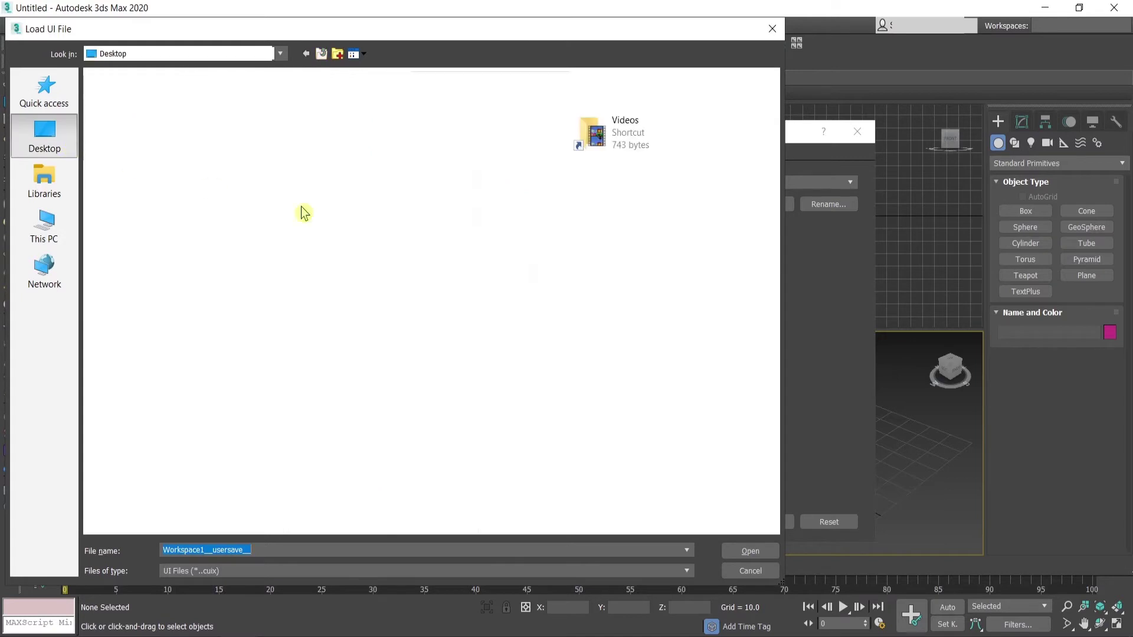
{"action": "double_click", "coordinate": [599, 138]}
{"action": "left_click", "coordinate": [326, 115]}
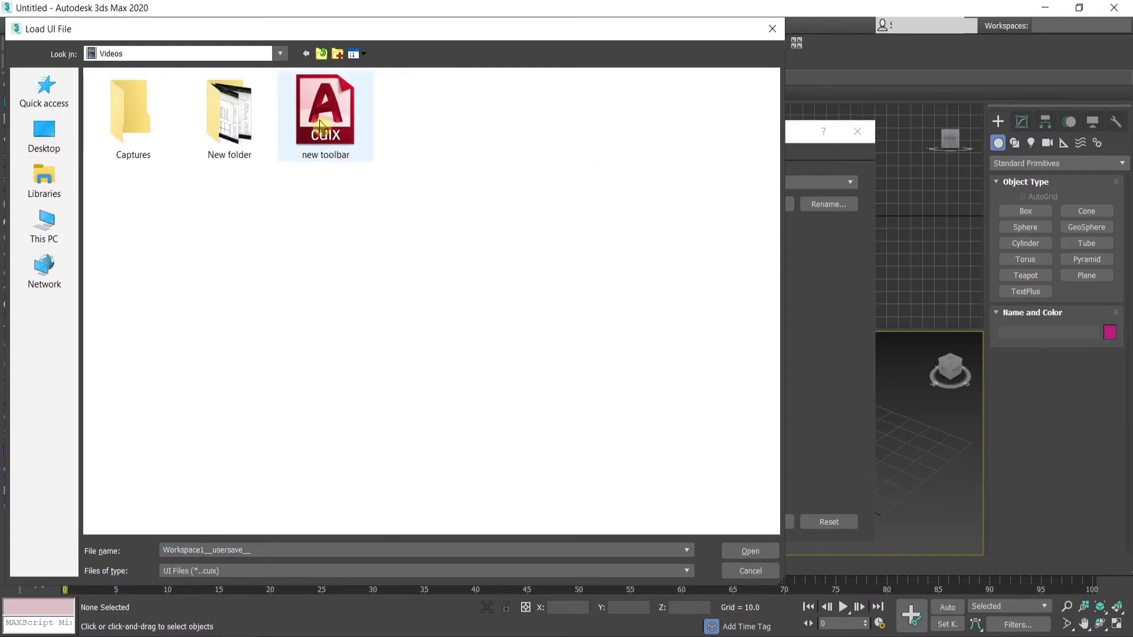
{"action": "left_click", "coordinate": [750, 551]}
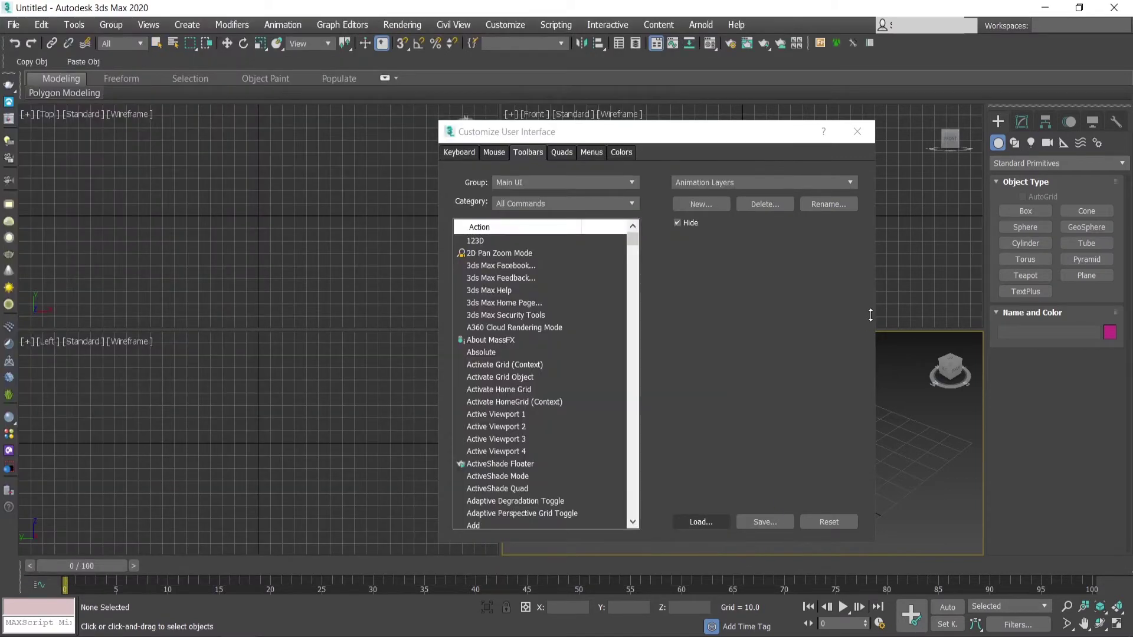
{"action": "left_click", "coordinate": [857, 131]}
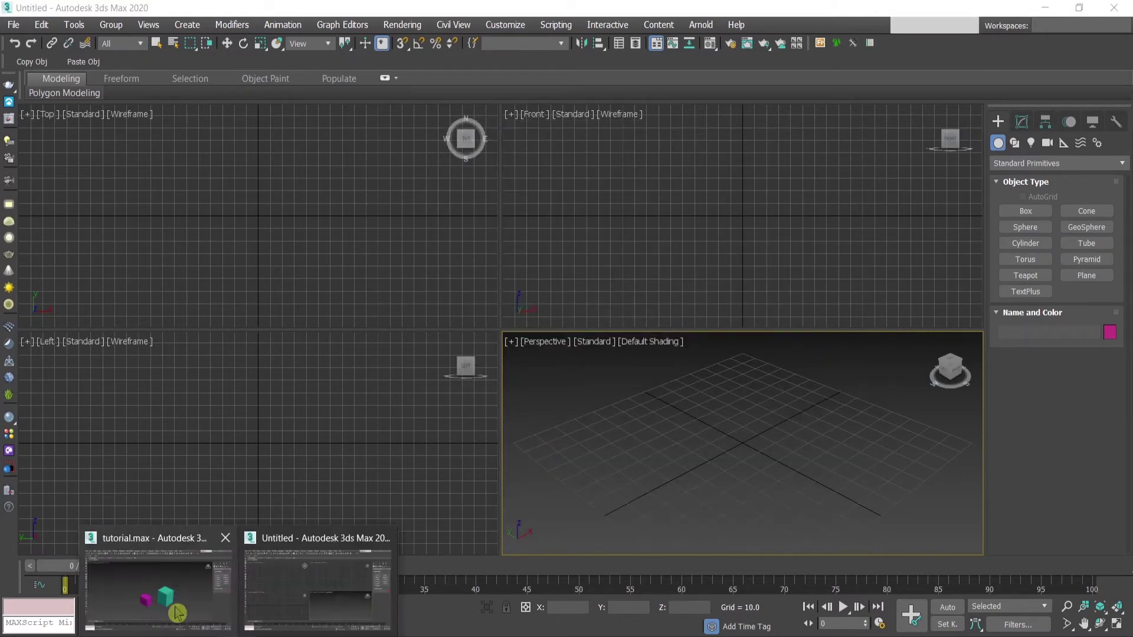
Copy the magenta and teal boxes from tutorial.max into the Untitled scene, then return to tutorial.max
{"action": "left_click", "coordinate": [171, 613]}
{"action": "left_click", "coordinate": [277, 620]}
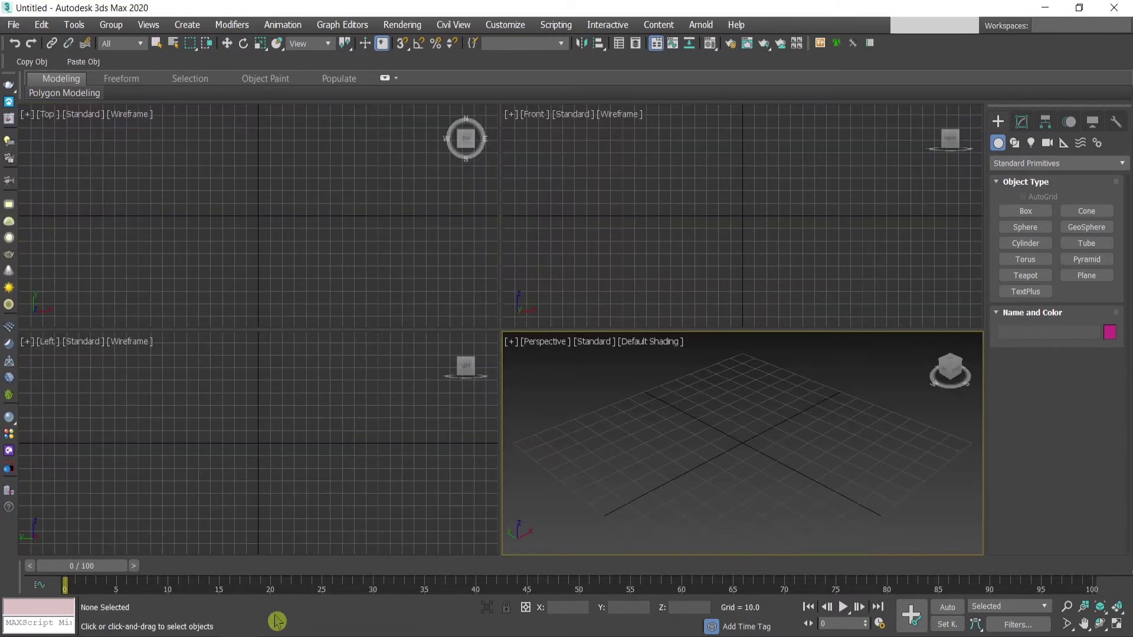
{"action": "left_click", "coordinate": [171, 614]}
{"action": "left_click_drag", "start_coordinate": [721, 226], "coordinate": [374, 511]}
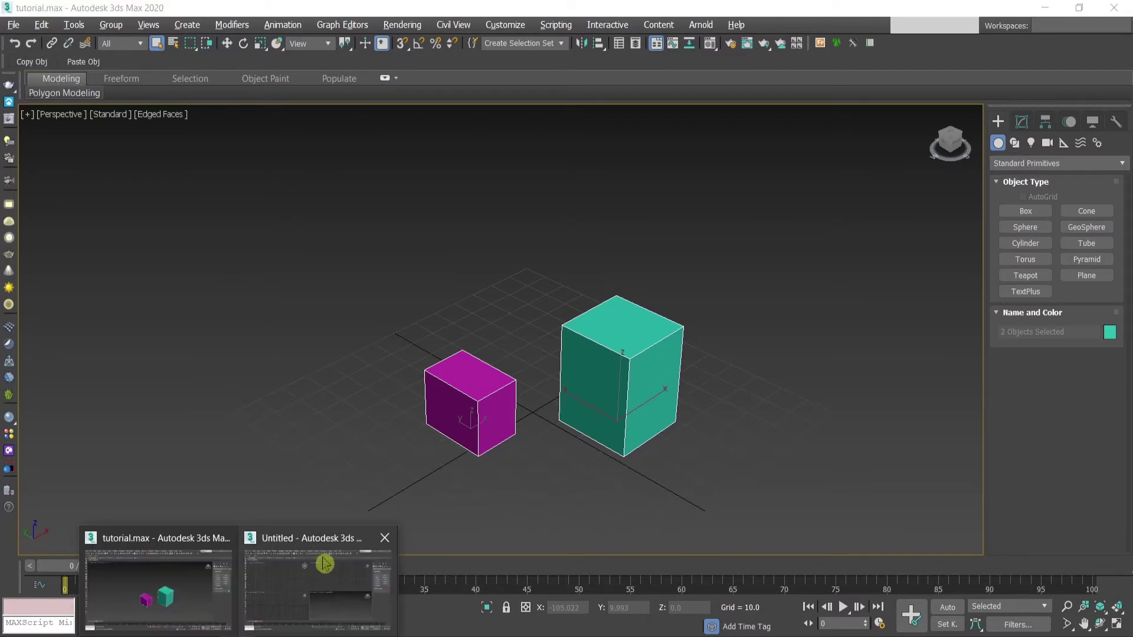
{"action": "left_click", "coordinate": [331, 556]}
{"action": "left_click", "coordinate": [83, 61]}
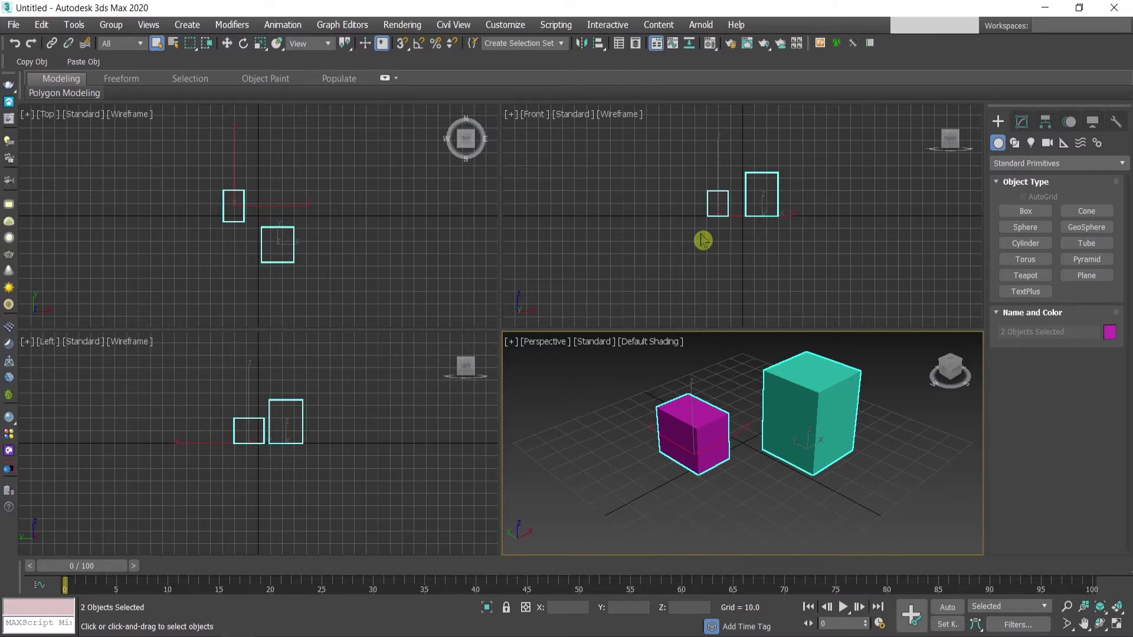
{"action": "key", "text": "alt+Tab"}
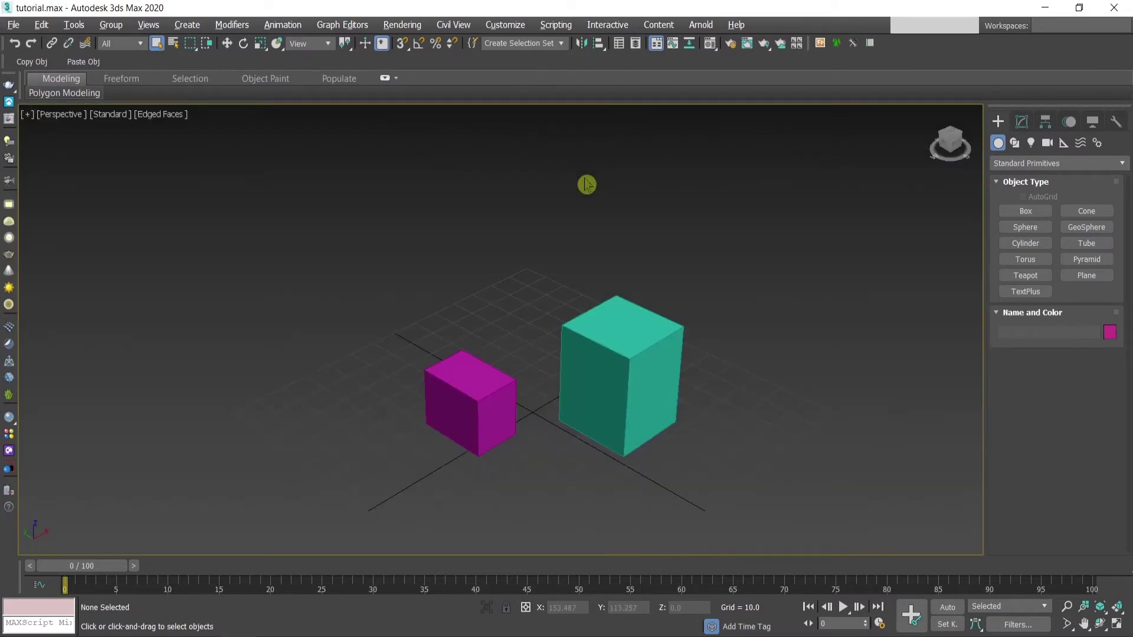
Scroll the Copy/Paste Material to File page in Chrome down to the CopyPasteMaterials.zip attachment
{"action": "key", "text": "alt+Tab"}
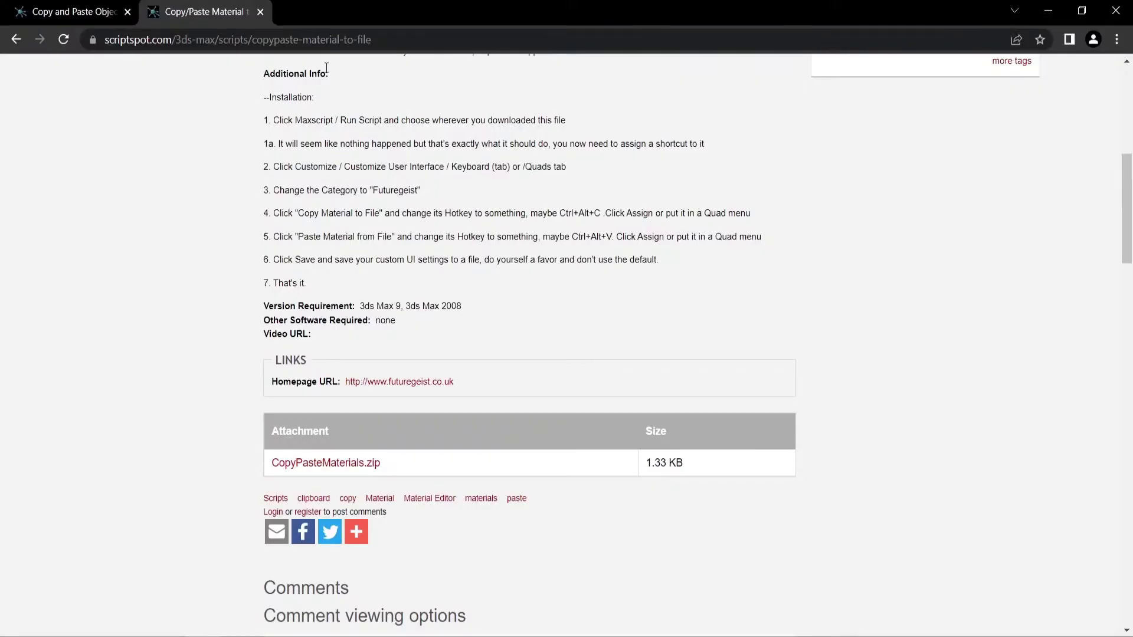
{"action": "scroll", "coordinate": [416, 276], "scroll_direction": "up", "scroll_amount": 10}
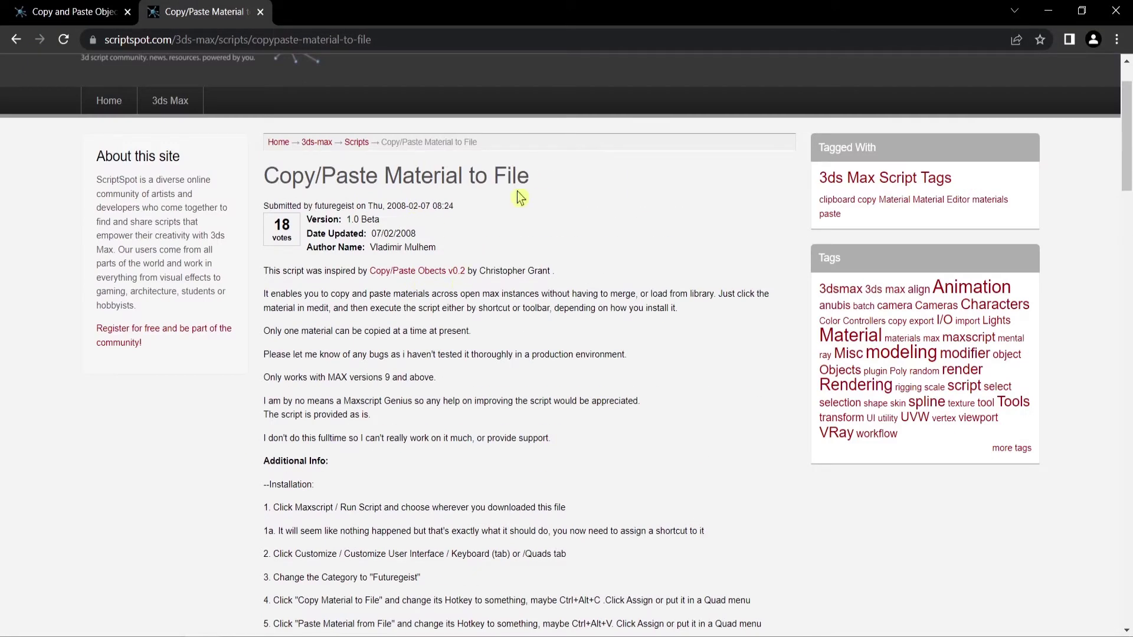
{"action": "scroll", "coordinate": [543, 217], "scroll_direction": "down", "scroll_amount": 3}
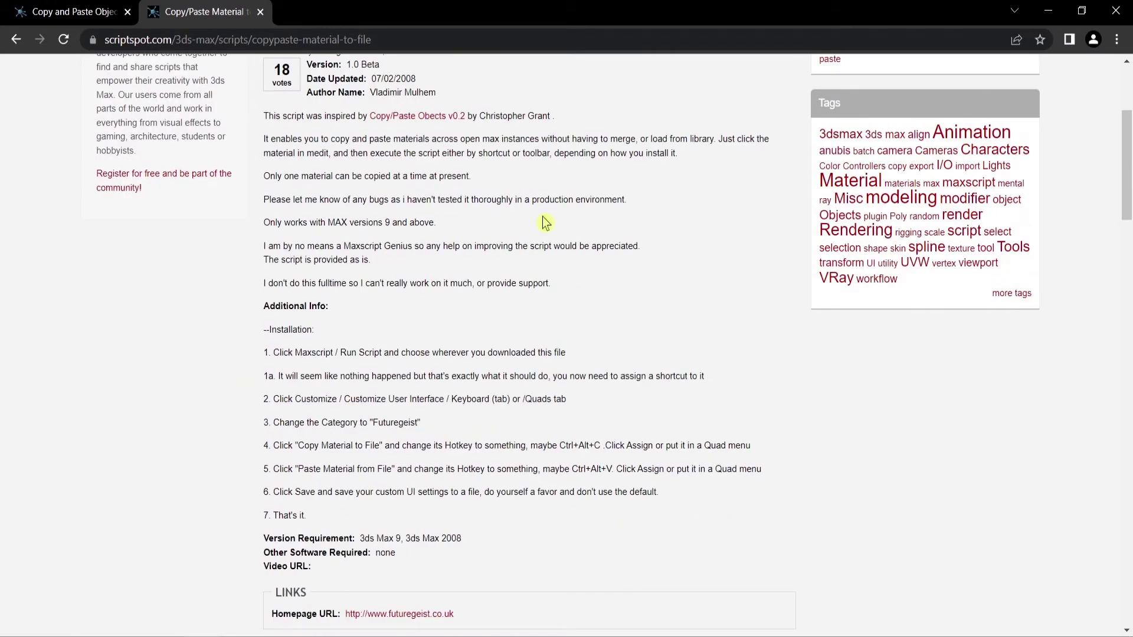
{"action": "scroll", "coordinate": [542, 222], "scroll_direction": "down", "scroll_amount": 1}
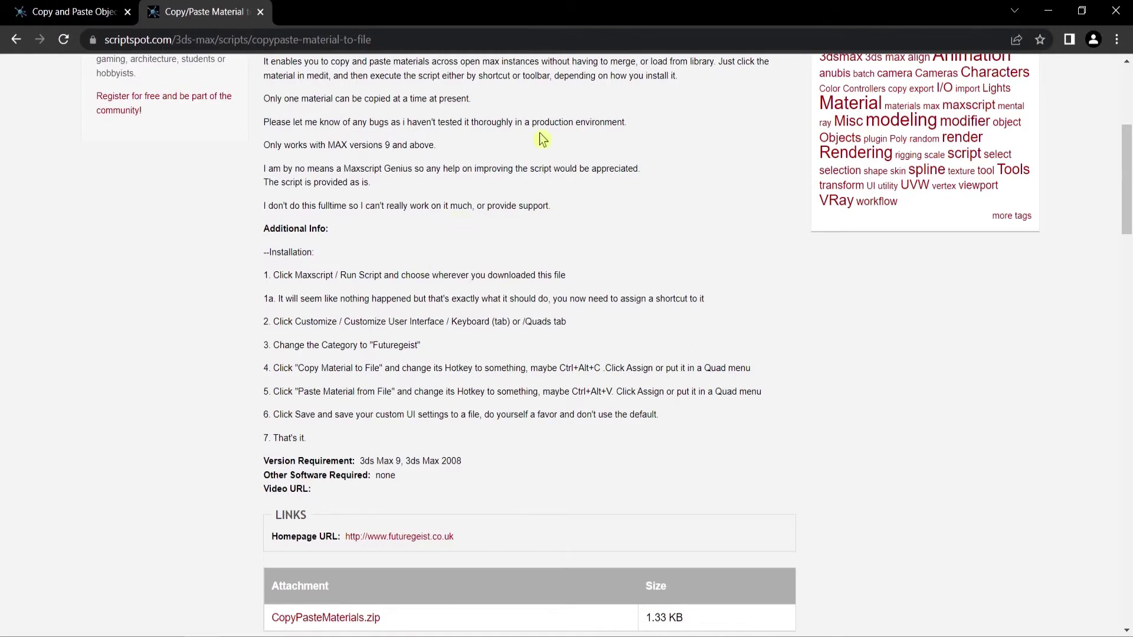
Install the CopyPasteMaterials script by dropping it from the scripts folder into the scene
{"action": "left_click", "coordinate": [230, 629]}
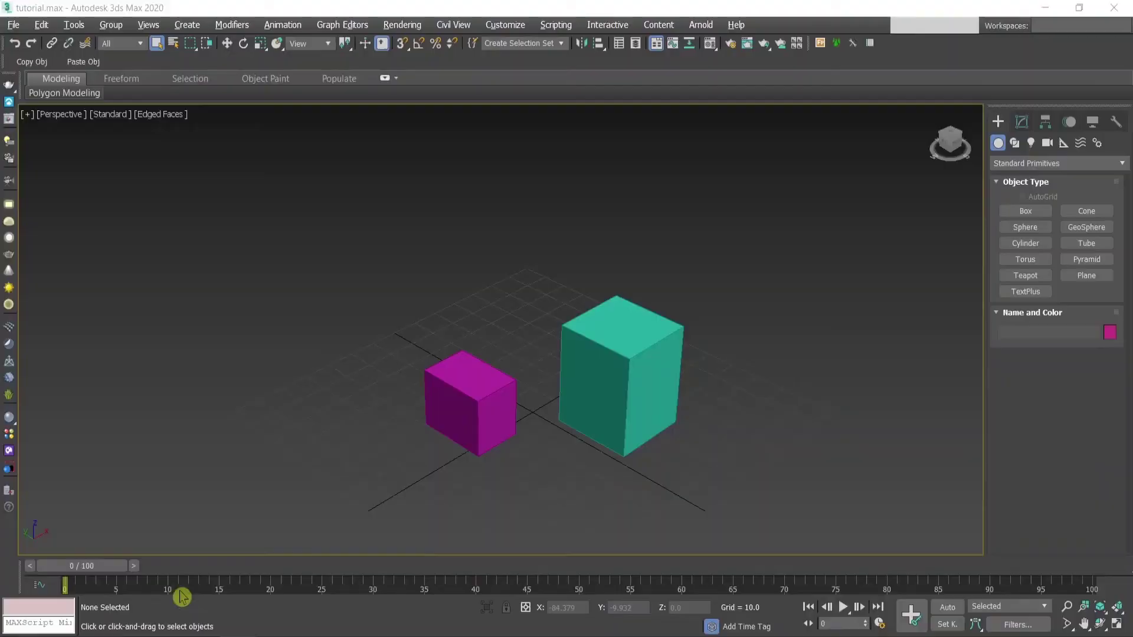
{"action": "mouse_move", "coordinate": [271, 619]}
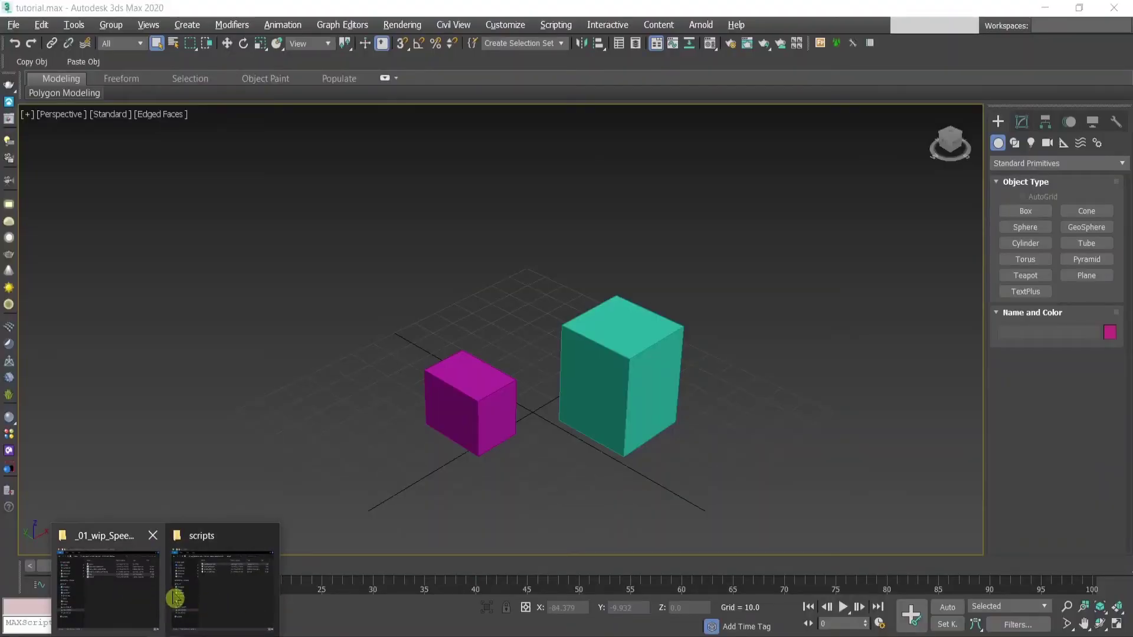
{"action": "left_click", "coordinate": [210, 602]}
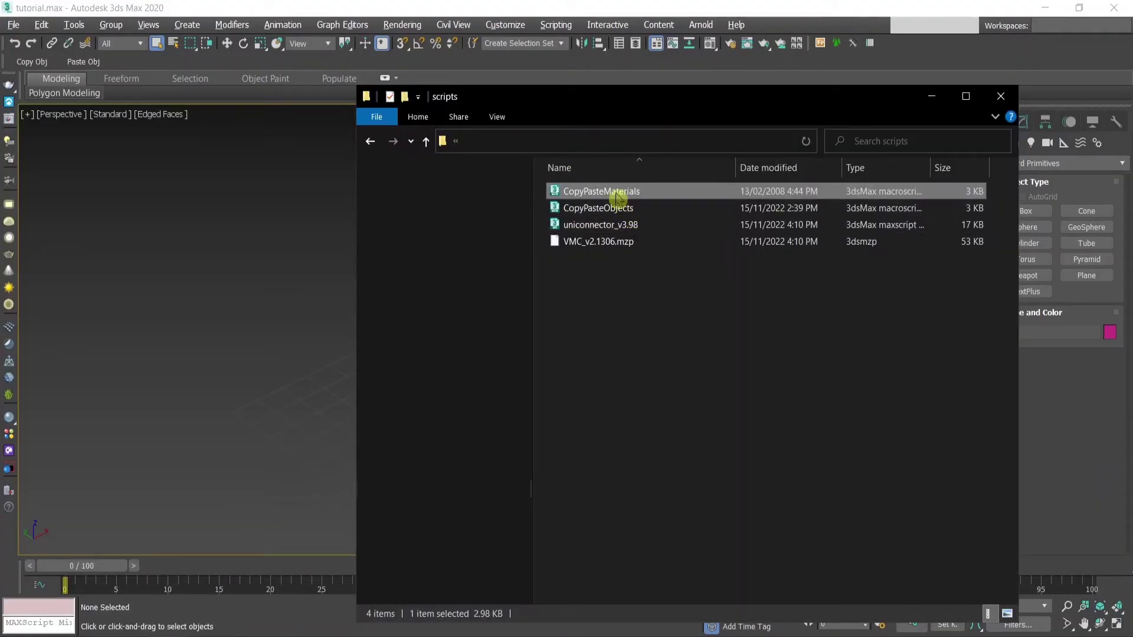
{"action": "left_click_drag", "start_coordinate": [615, 190], "coordinate": [253, 270]}
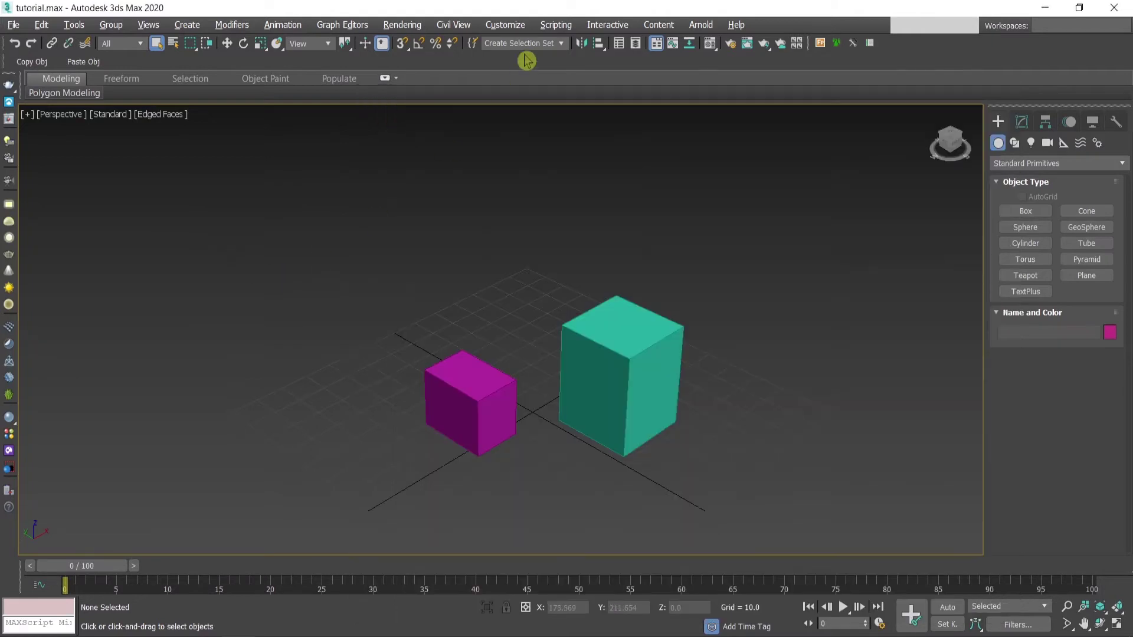
In Customize User Interface, set the Toolbars category to Futuregeist
{"action": "left_click", "coordinate": [505, 26]}
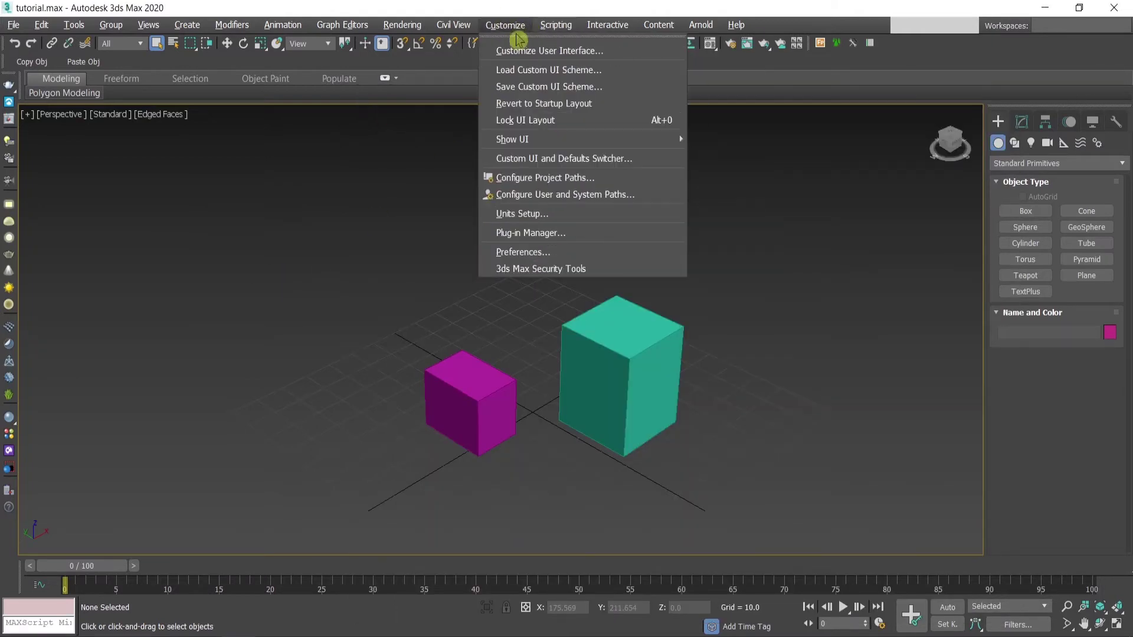
{"action": "left_click", "coordinate": [519, 51]}
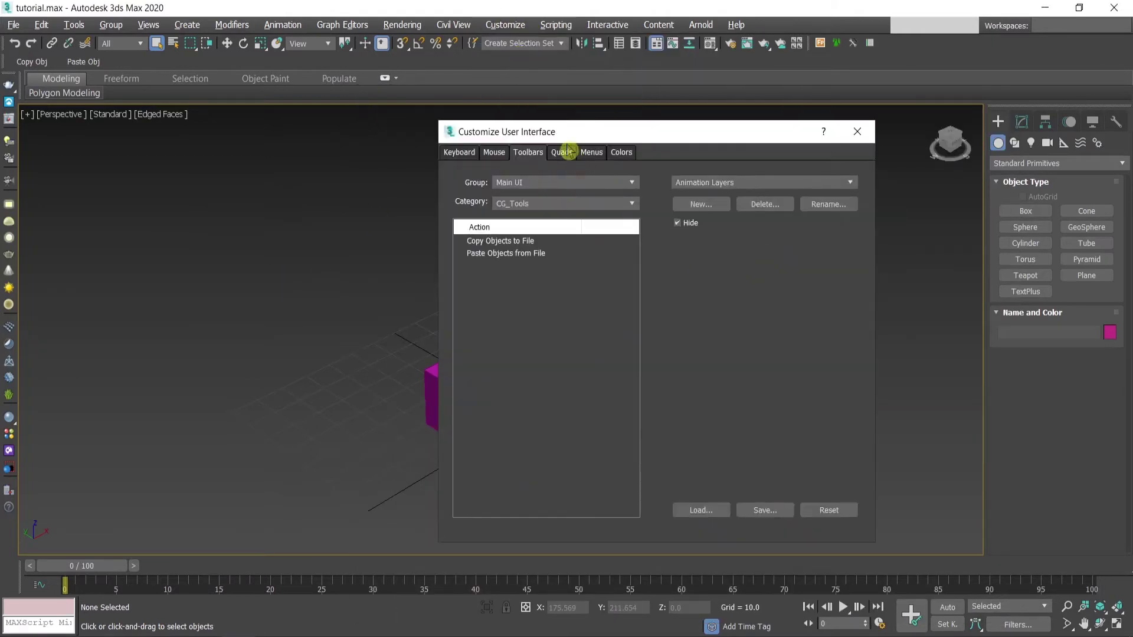
{"action": "left_click", "coordinate": [558, 204]}
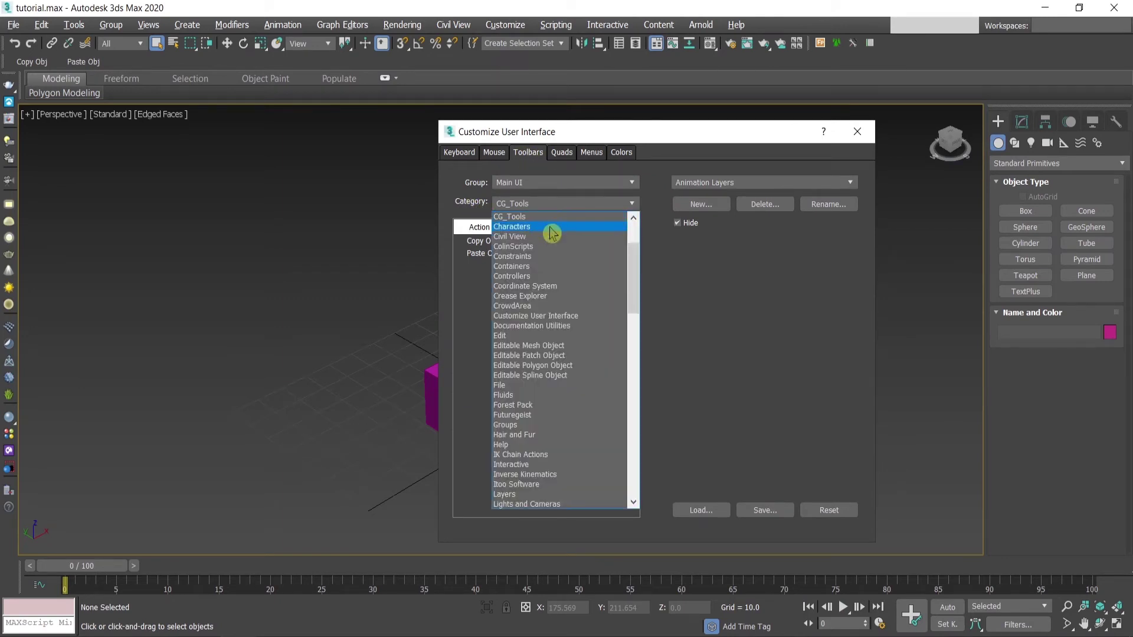
{"action": "left_click", "coordinate": [544, 417]}
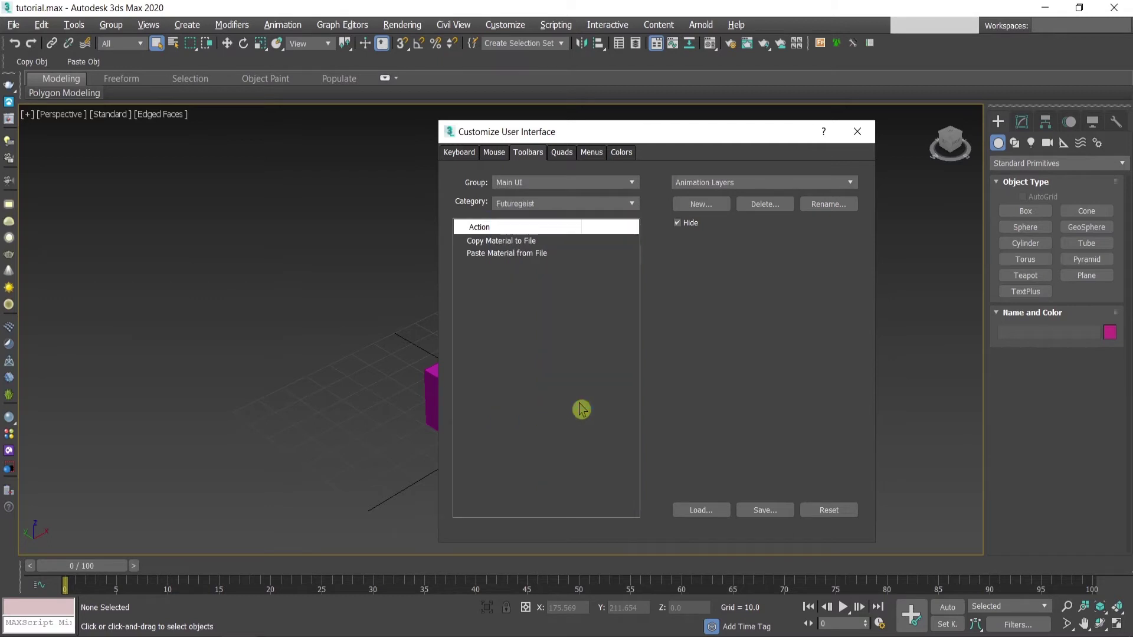
Create a new toolbar holding Copy Material to File and Paste Material from File buttons
{"action": "left_click", "coordinate": [701, 204]}
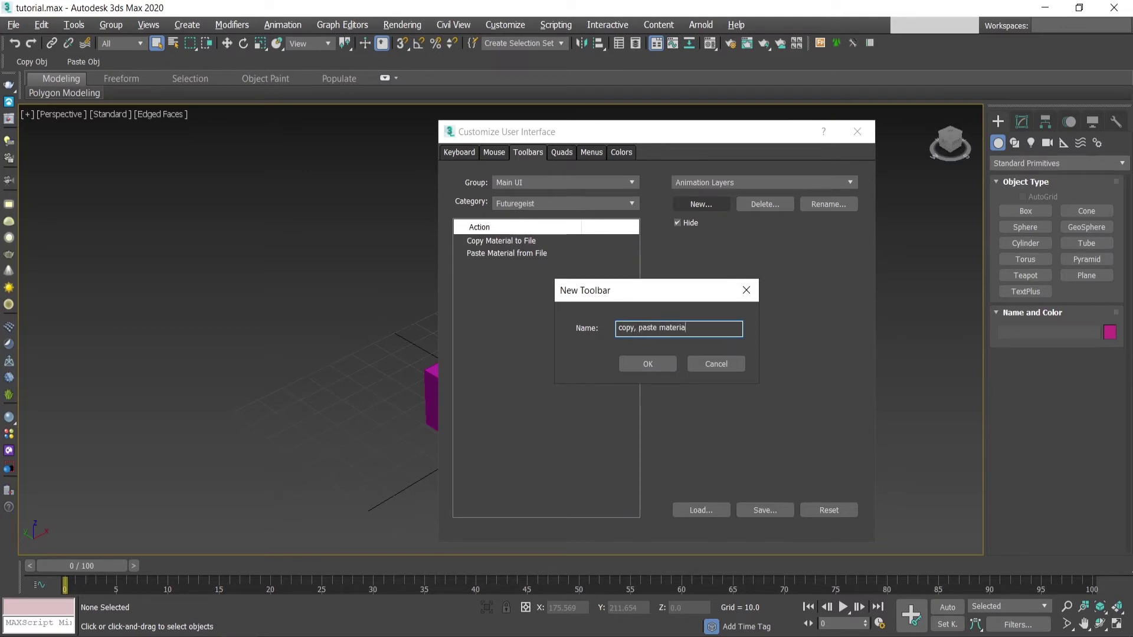
{"action": "left_click", "coordinate": [662, 364]}
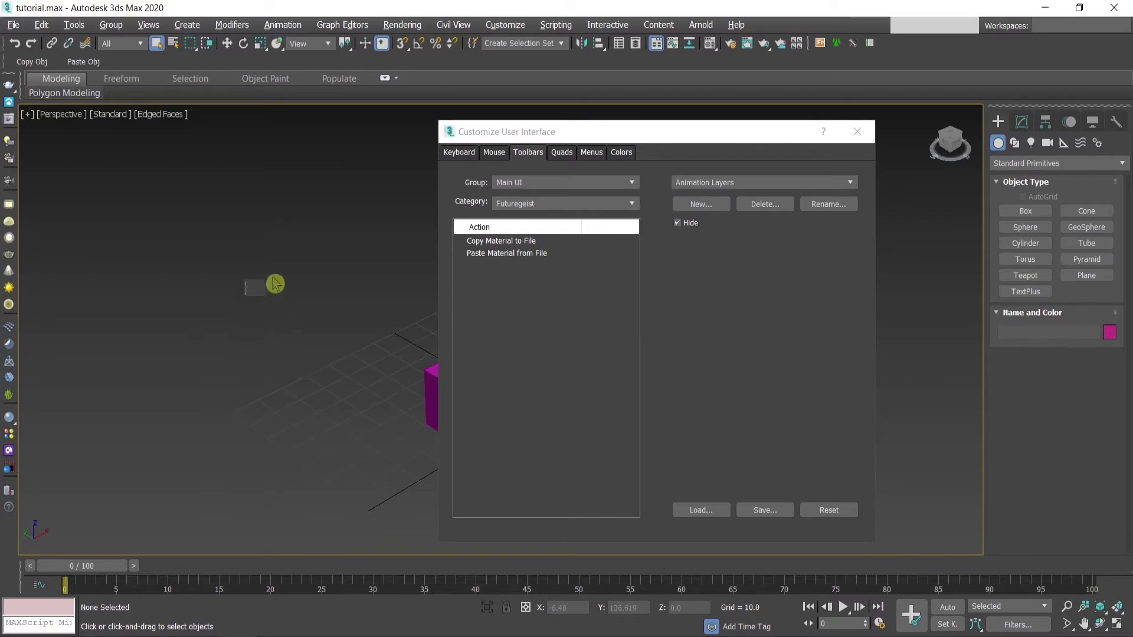
{"action": "left_click_drag", "start_coordinate": [485, 255], "coordinate": [259, 291]}
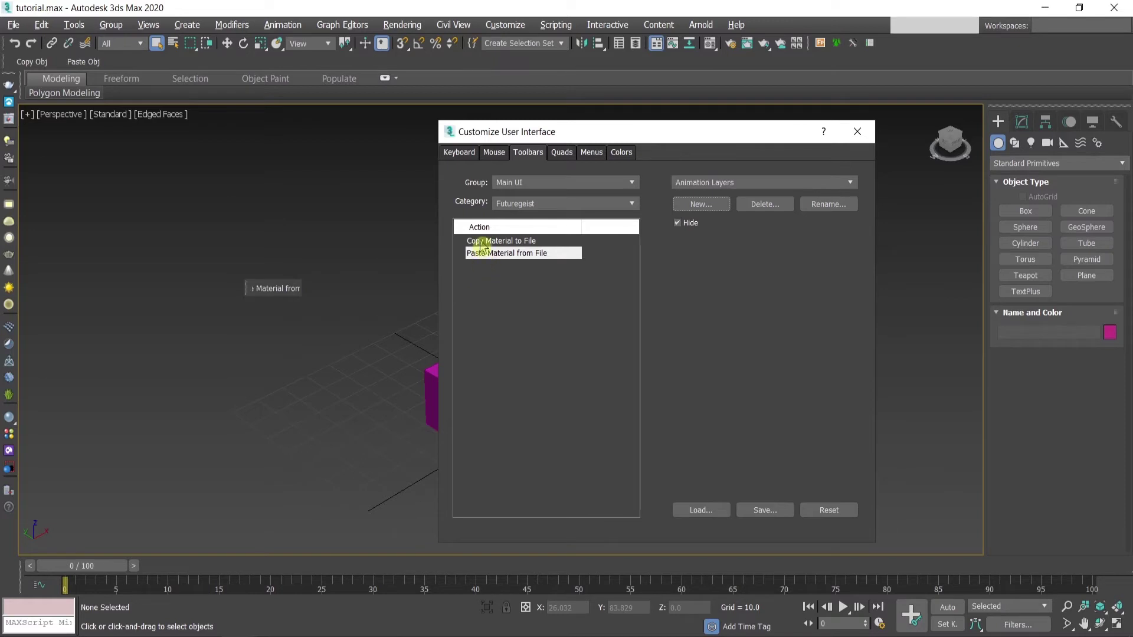
{"action": "left_click_drag", "start_coordinate": [483, 243], "coordinate": [422, 266]}
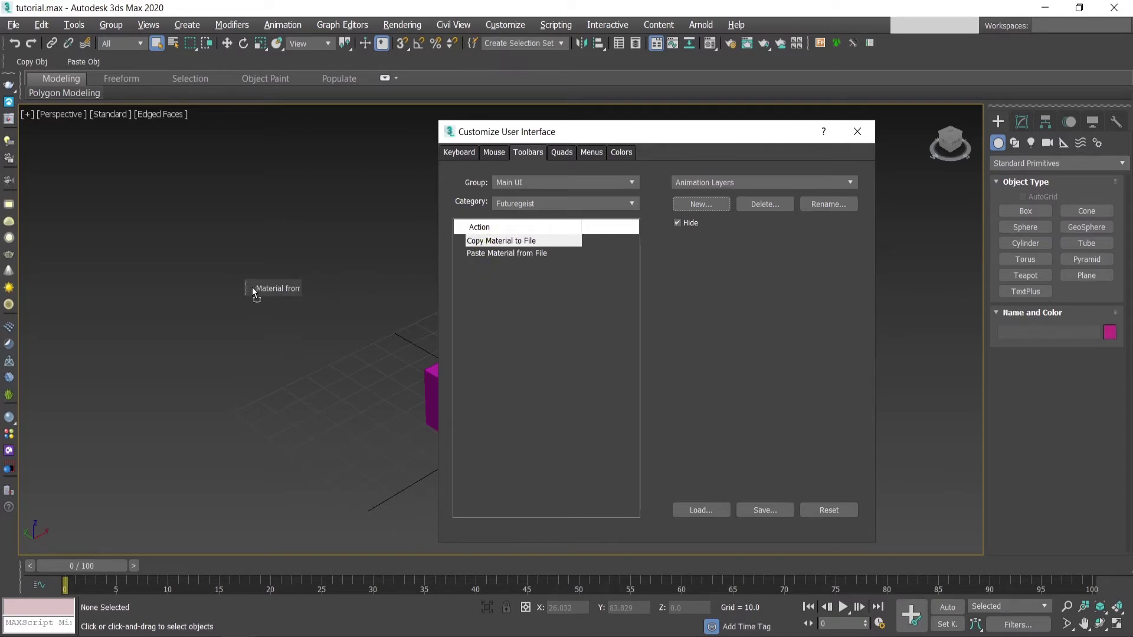
{"action": "left_click_drag", "start_coordinate": [254, 291], "coordinate": [253, 291]}
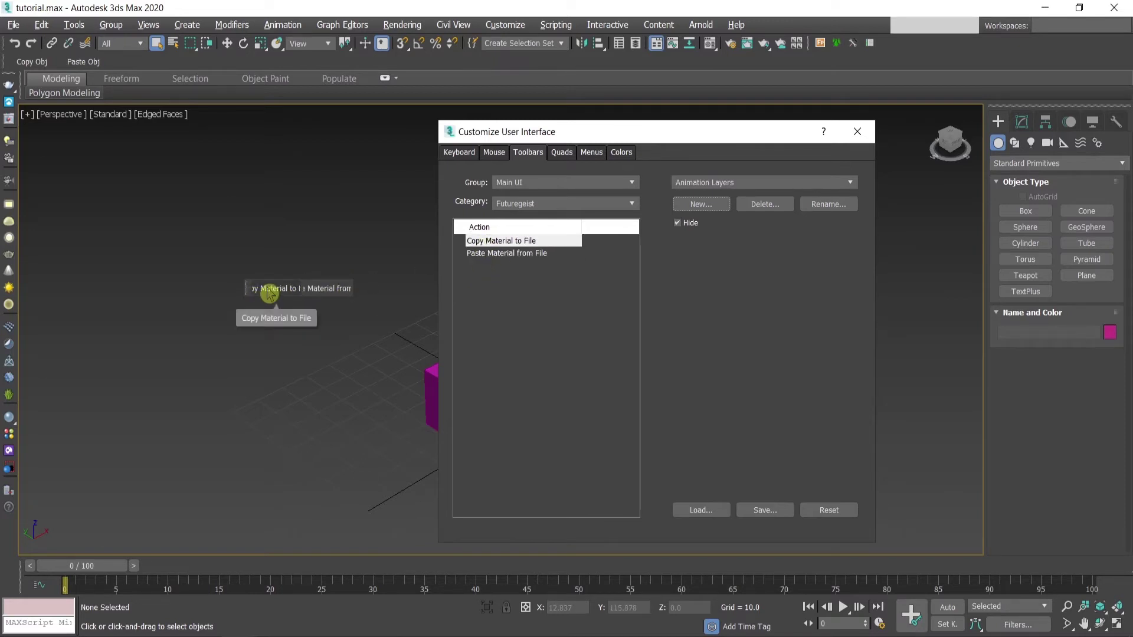
{"action": "right_click", "coordinate": [270, 293]}
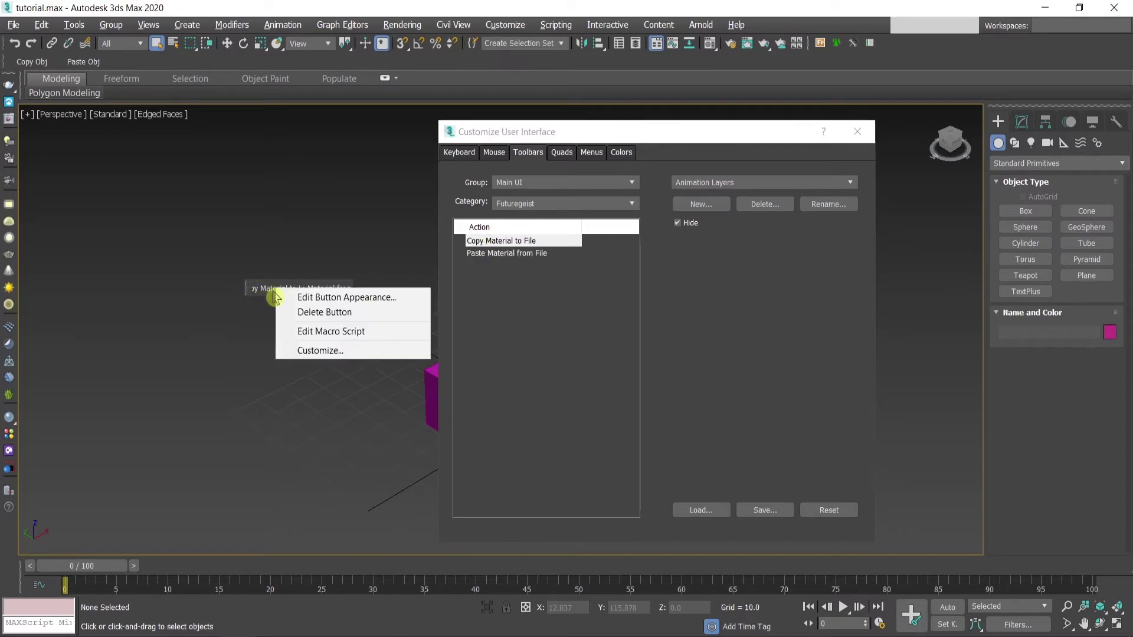
Shorten the copy material button's label to Copy MTL
{"action": "left_click", "coordinate": [333, 298]}
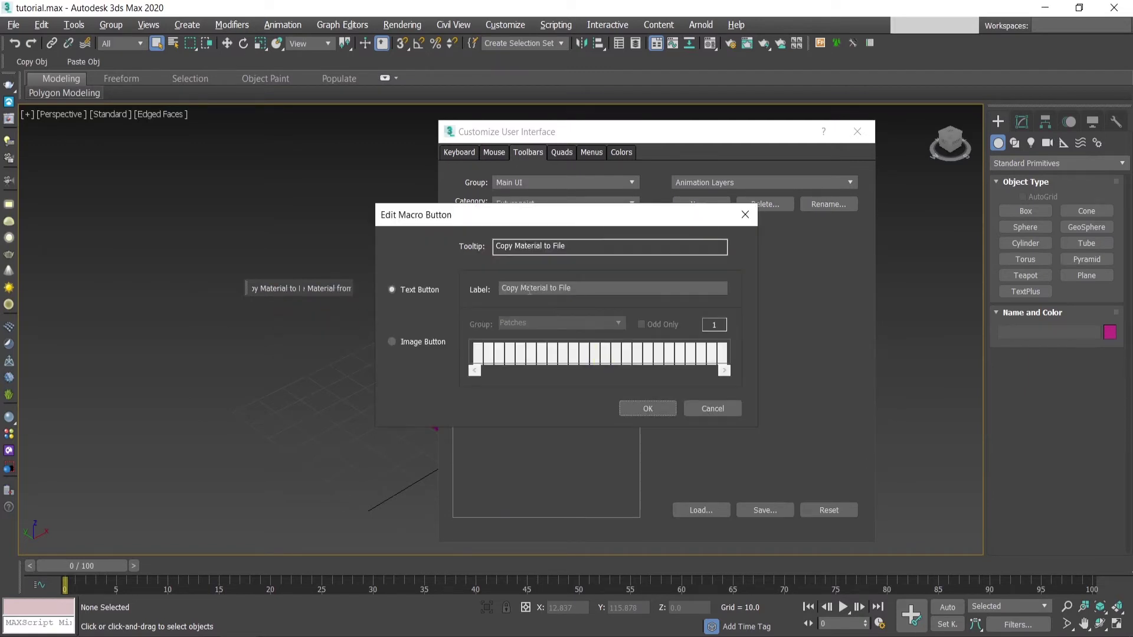
{"action": "left_click_drag", "start_coordinate": [534, 288], "coordinate": [641, 291]}
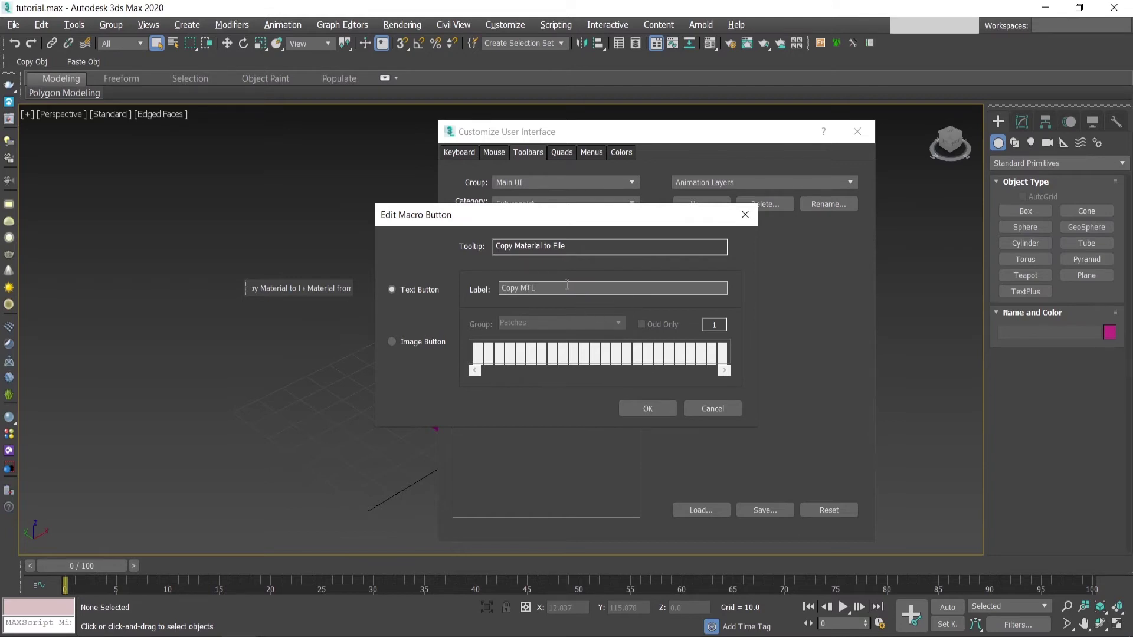
{"action": "left_click", "coordinate": [647, 408]}
Relabel the paste button Paste MTL and dock the toolbar beside Paste Obj
{"action": "right_click", "coordinate": [329, 294]}
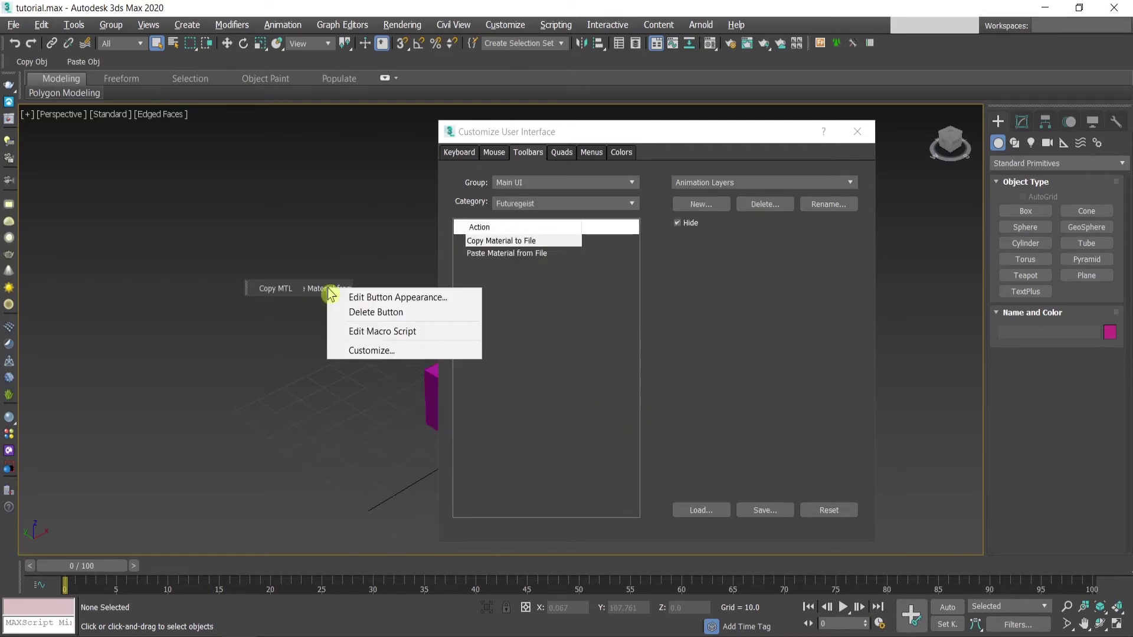
{"action": "left_click", "coordinate": [347, 298]}
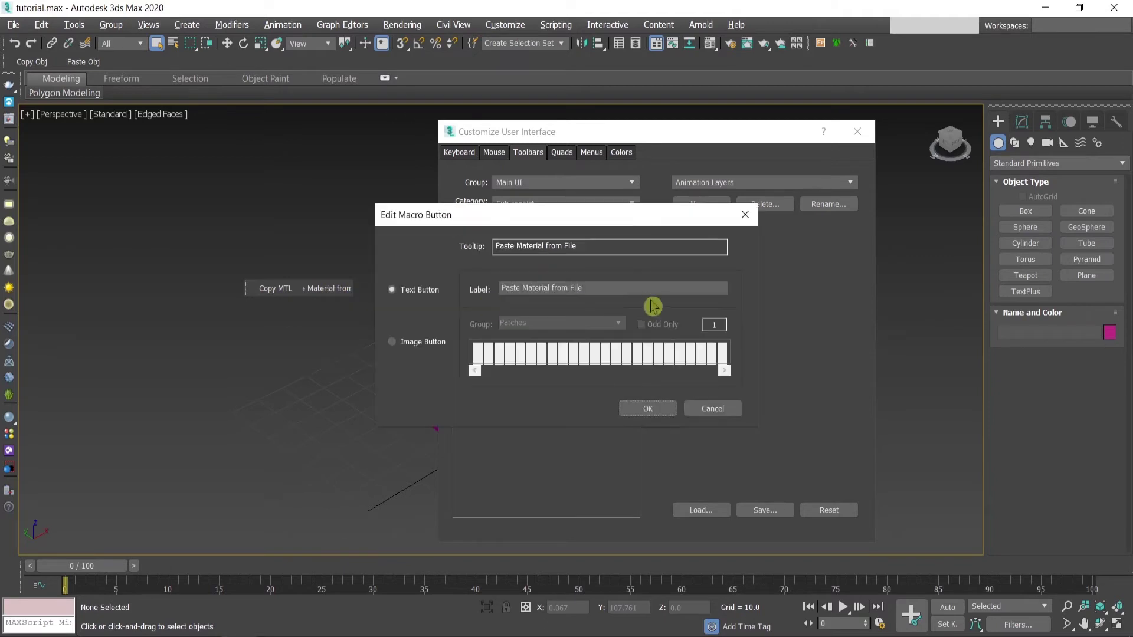
{"action": "left_click_drag", "start_coordinate": [587, 288], "coordinate": [573, 288]}
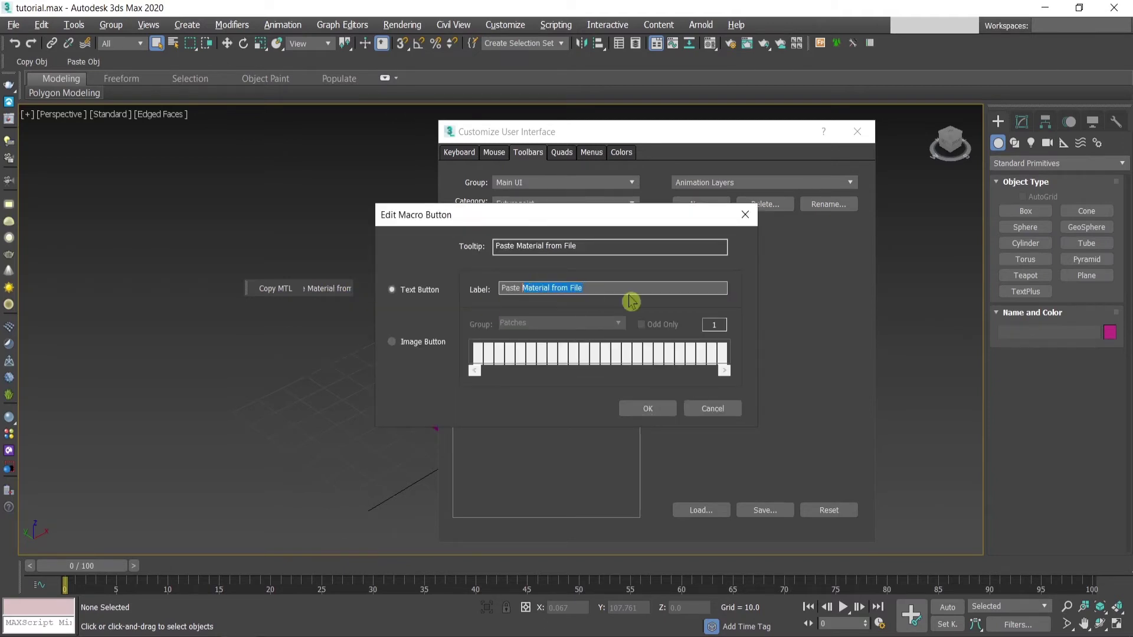
{"action": "type", "text": "MTL"}
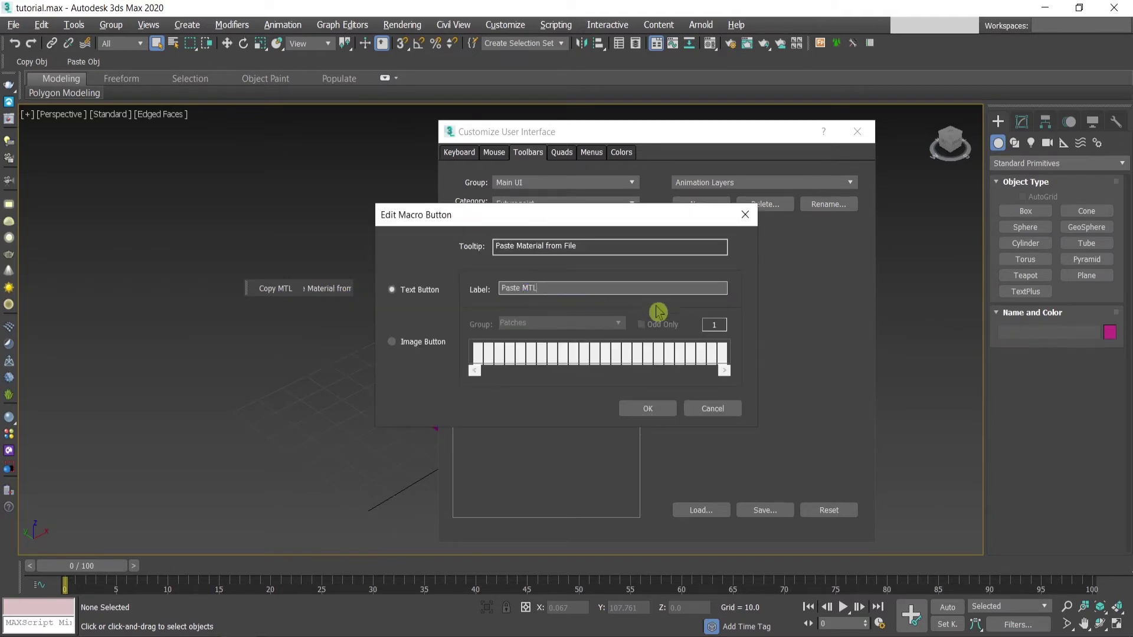
{"action": "left_click", "coordinate": [646, 413]}
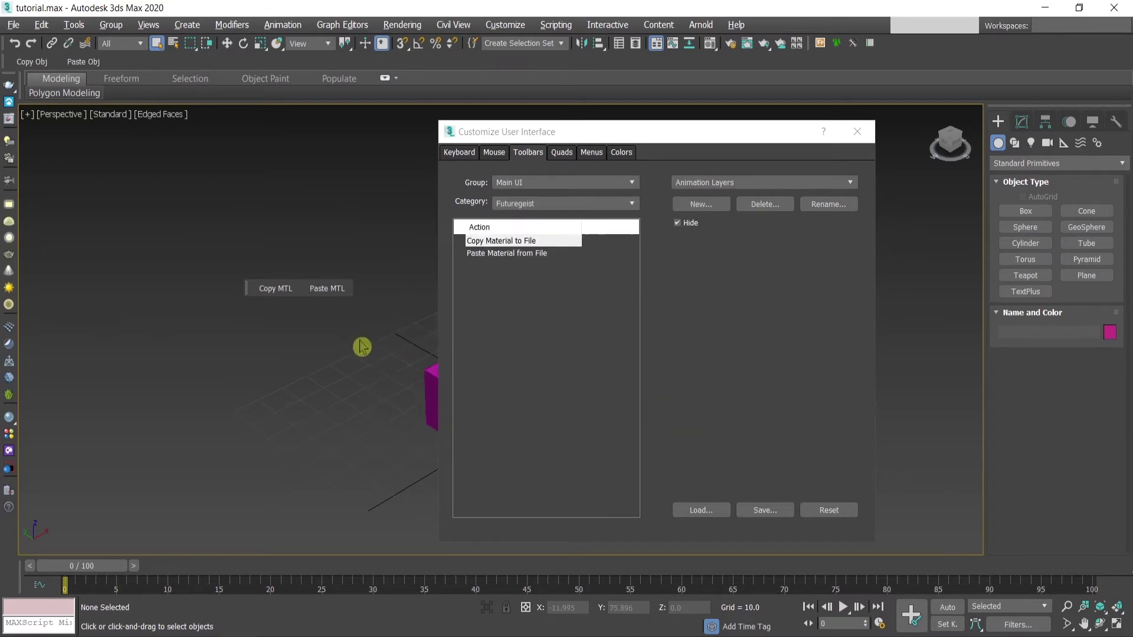
{"action": "left_click_drag", "start_coordinate": [247, 288], "coordinate": [116, 61]}
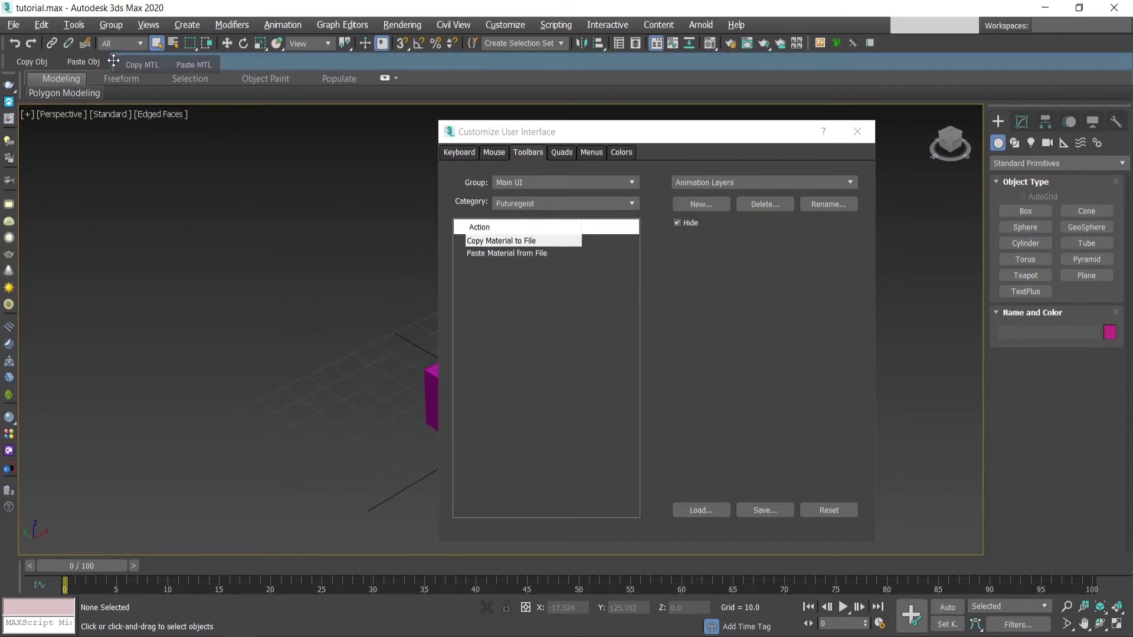
Overwrite the 'new toolbar' .cuix file in Videos with the customized interface and close the dialog
{"action": "left_click", "coordinate": [762, 511]}
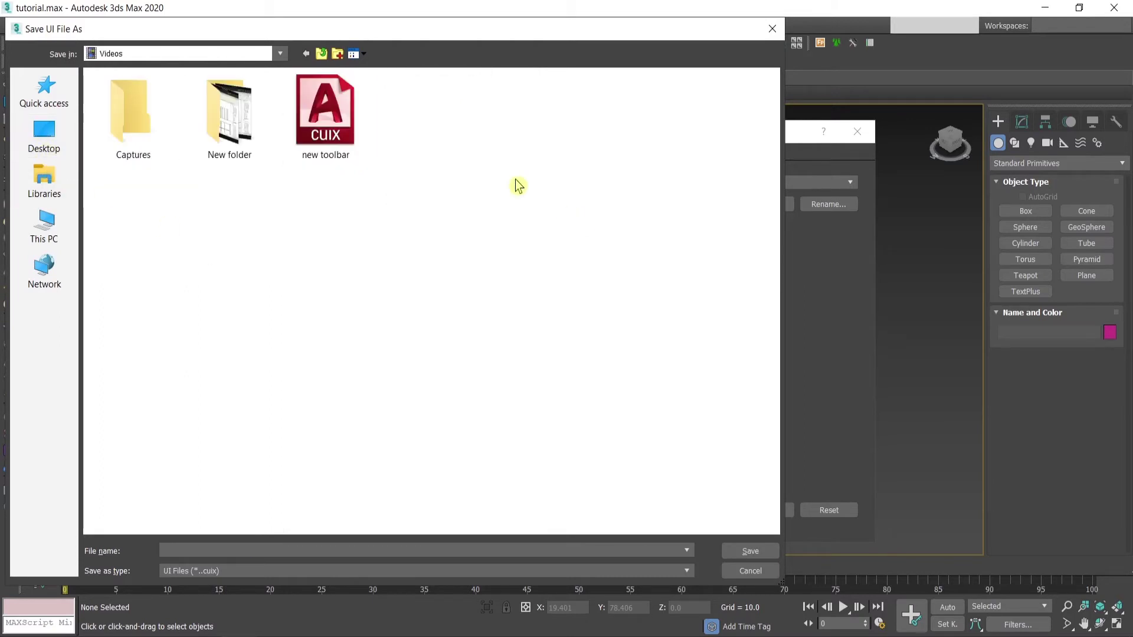
{"action": "left_click", "coordinate": [307, 140]}
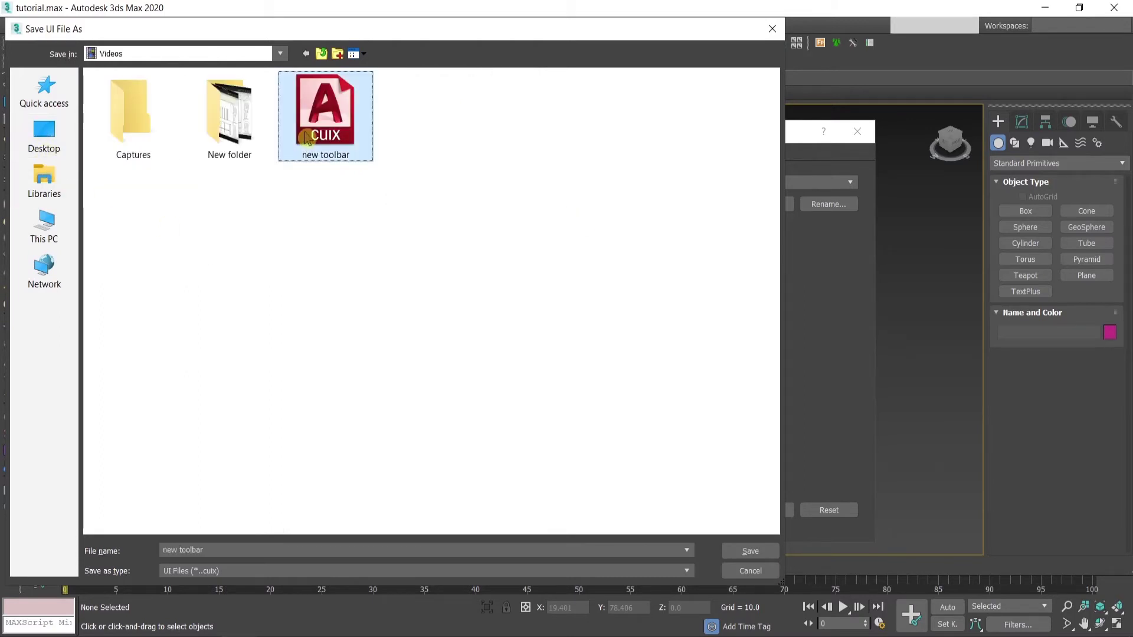
{"action": "left_click", "coordinate": [750, 552]}
{"action": "left_click", "coordinate": [599, 326]}
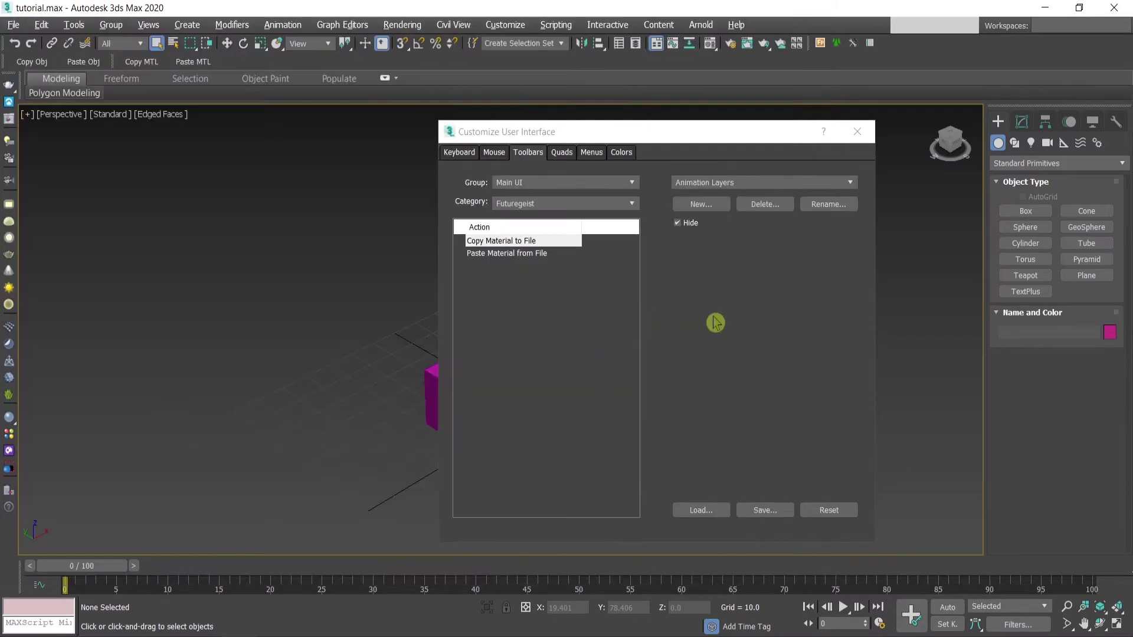
{"action": "left_click", "coordinate": [858, 131]}
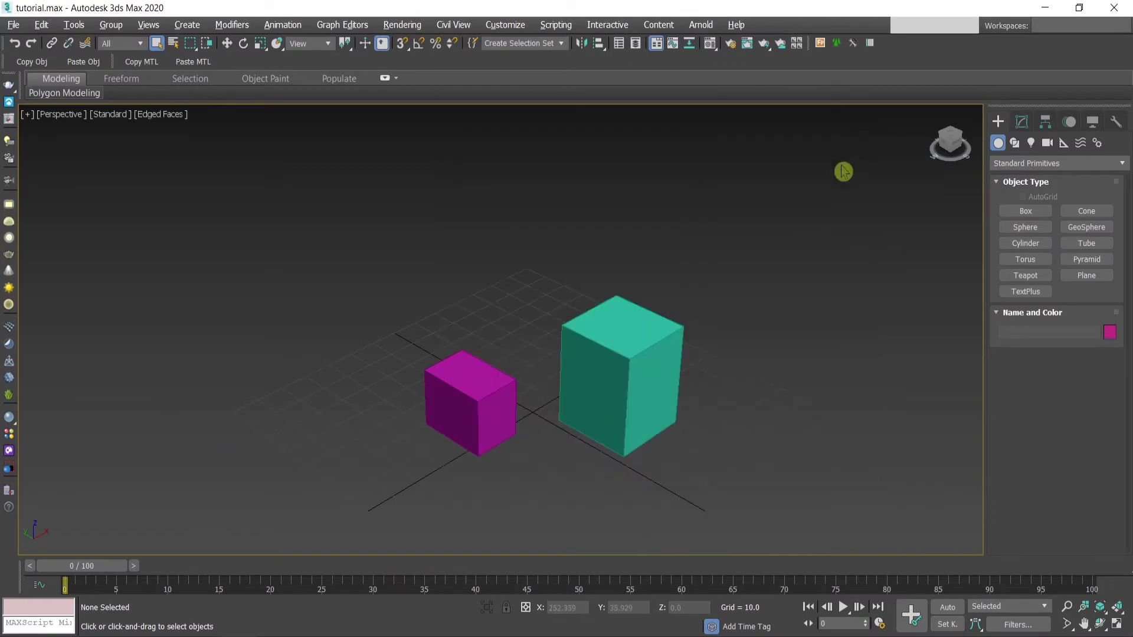
{"action": "middle_click_drag", "start_coordinate": [797, 280], "coordinate": [740, 247]}
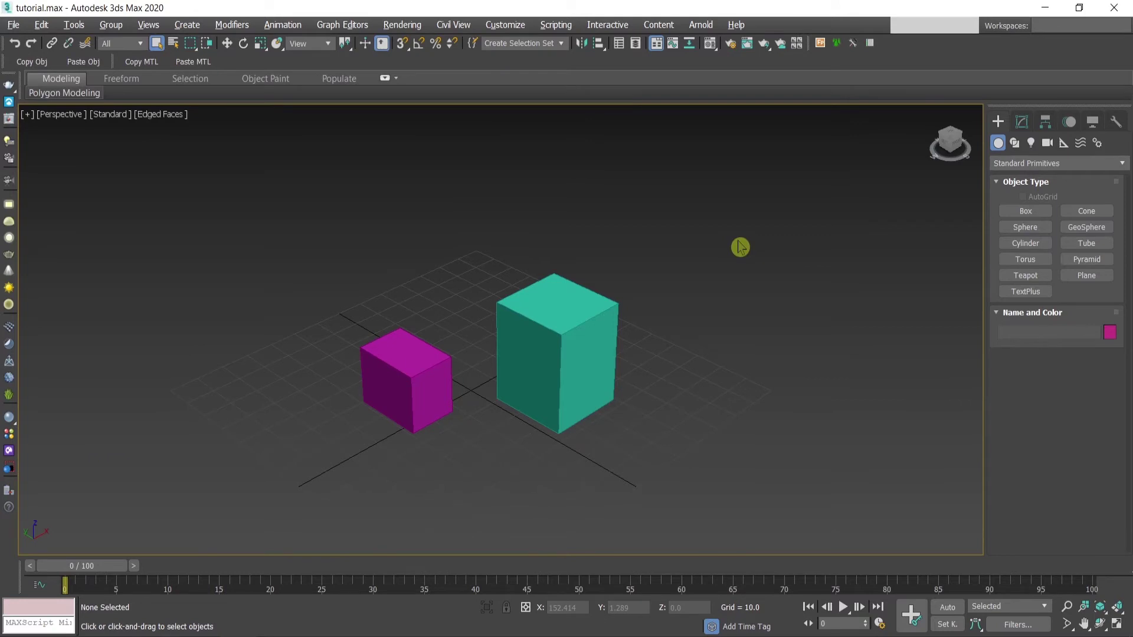
In the Material Editor, set the 01 - Default material's ambient colour to pale yellow
{"action": "key", "text": "m"}
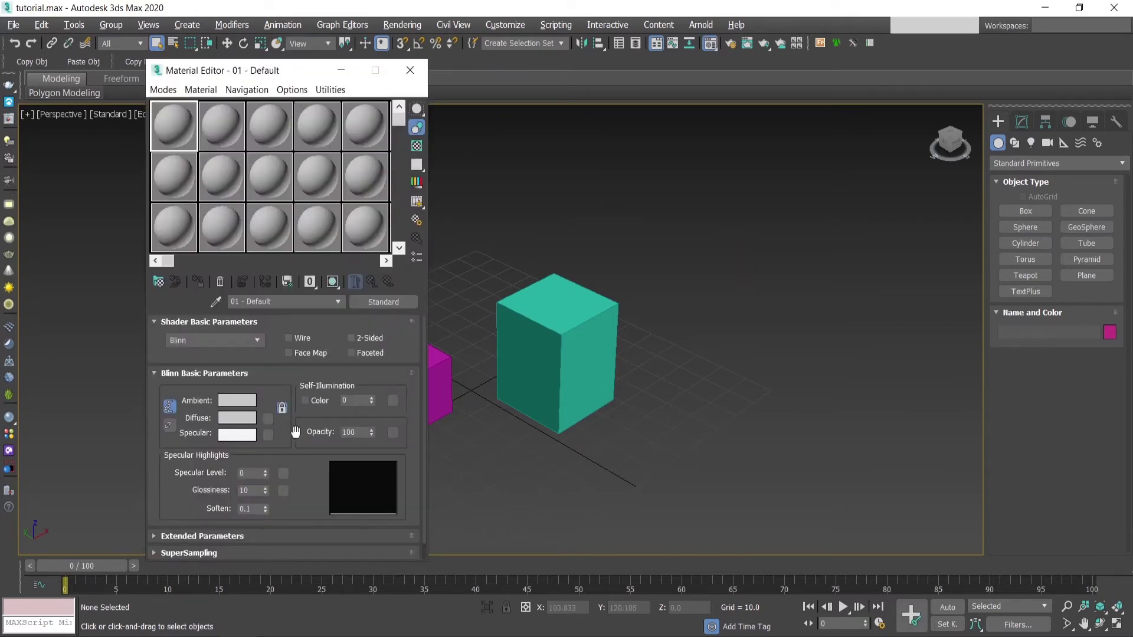
{"action": "left_click", "coordinate": [236, 400]}
{"action": "left_click", "coordinate": [508, 222]}
{"action": "left_click", "coordinate": [246, 405]}
{"action": "left_click", "coordinate": [255, 105]}
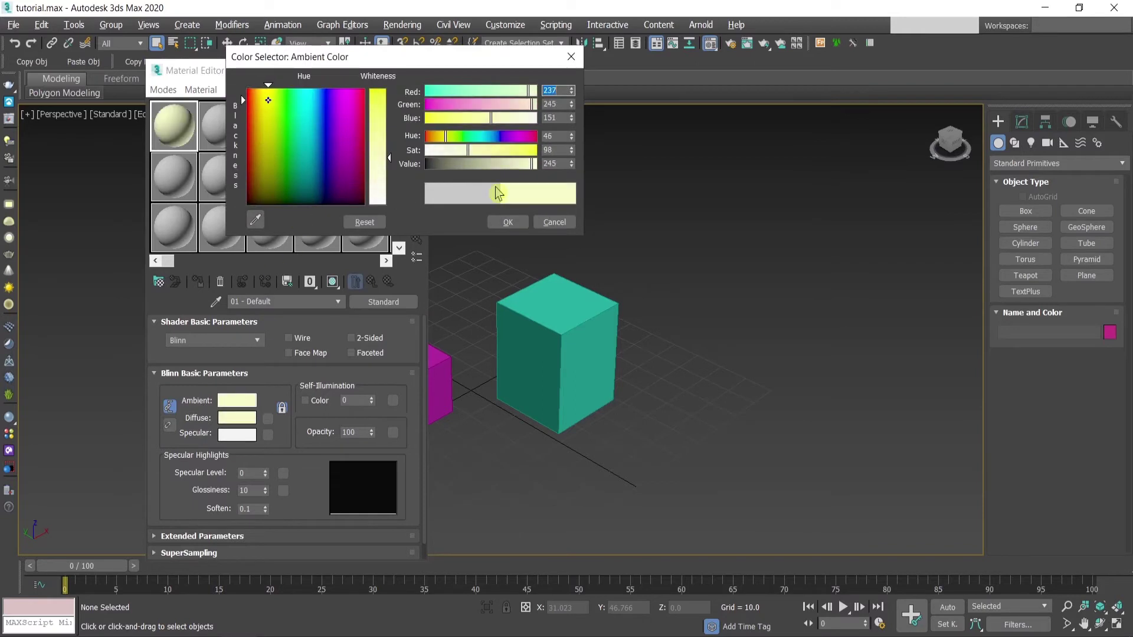
{"action": "left_click", "coordinate": [513, 222]}
Apply the pale yellow material to the magenta box and save it with Copy MTL
{"action": "left_click_drag", "start_coordinate": [263, 70], "coordinate": [212, 72]}
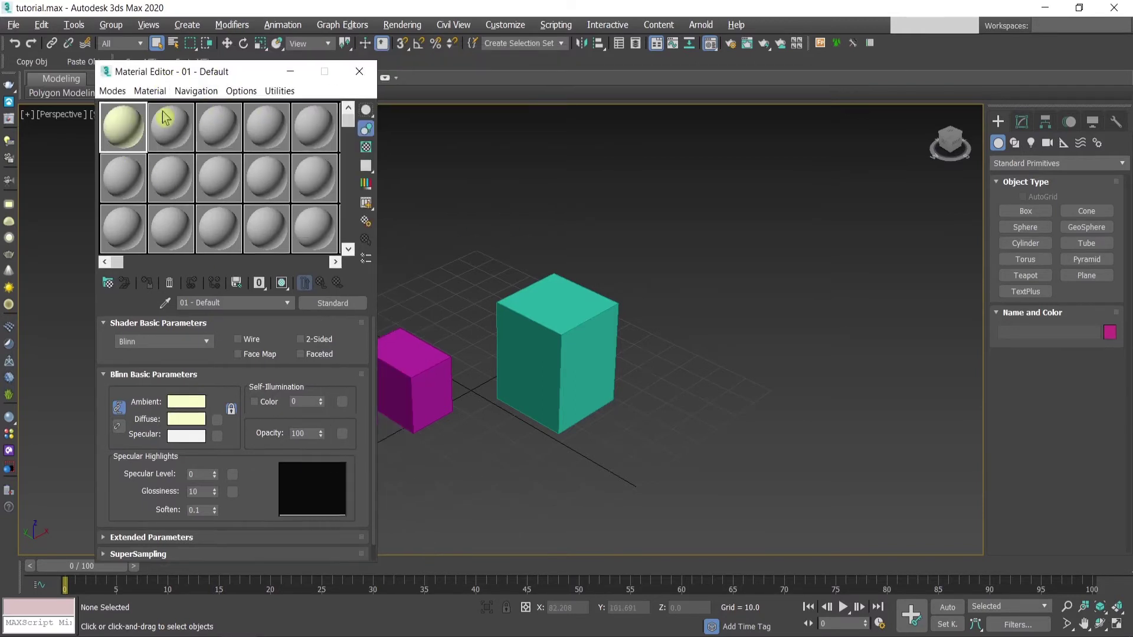
{"action": "left_click_drag", "start_coordinate": [461, 376], "coordinate": [425, 376]}
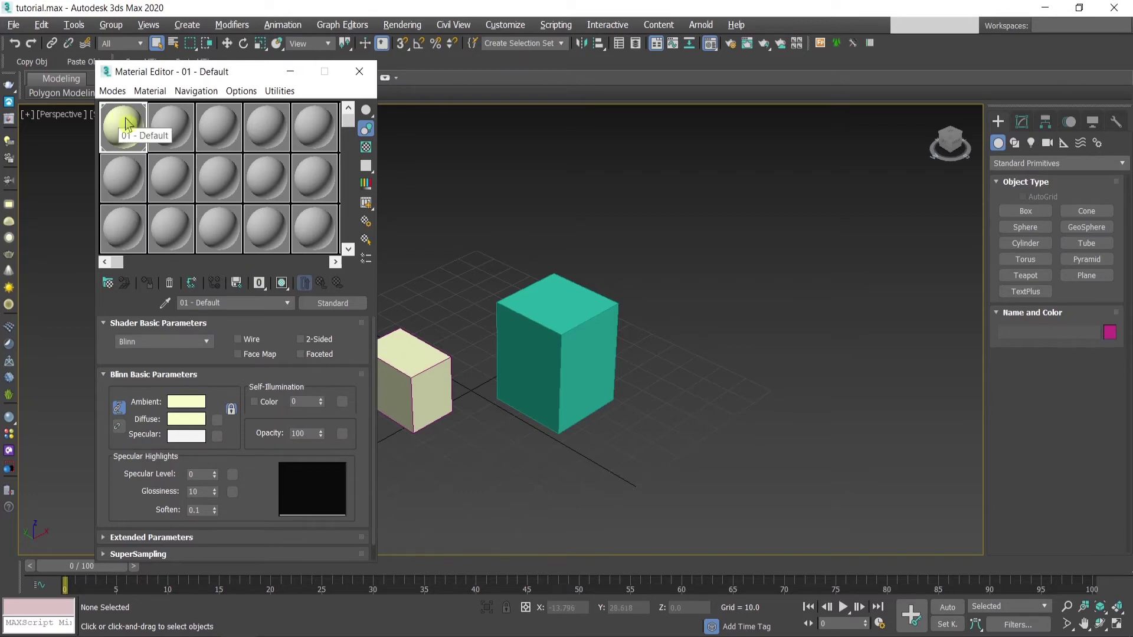
{"action": "left_click_drag", "start_coordinate": [184, 72], "coordinate": [685, 140]}
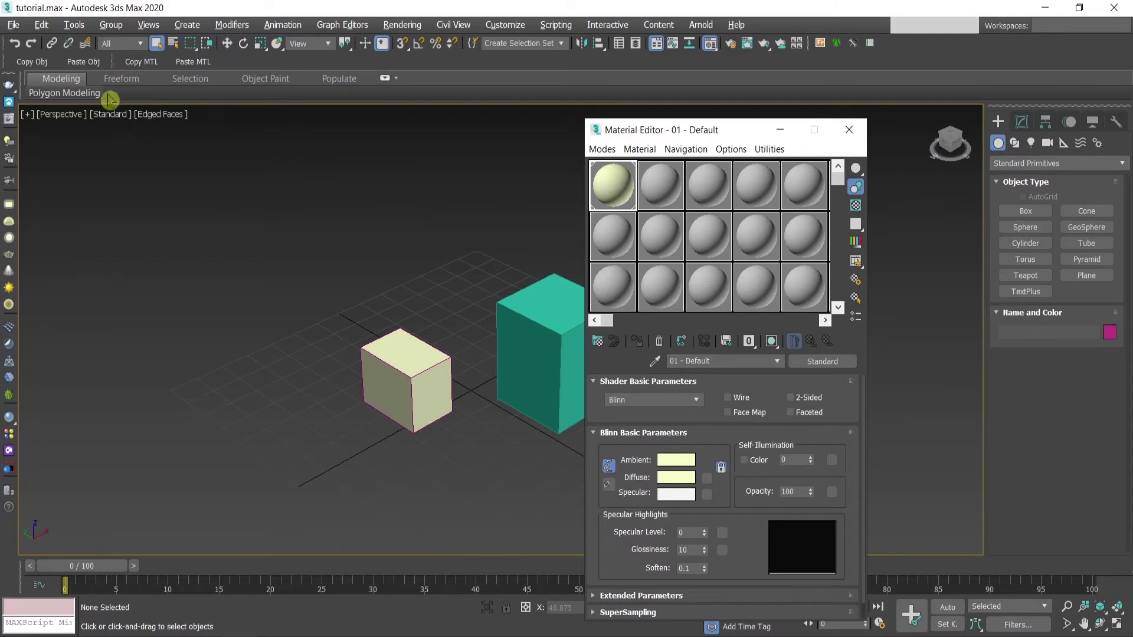
{"action": "left_click", "coordinate": [141, 64]}
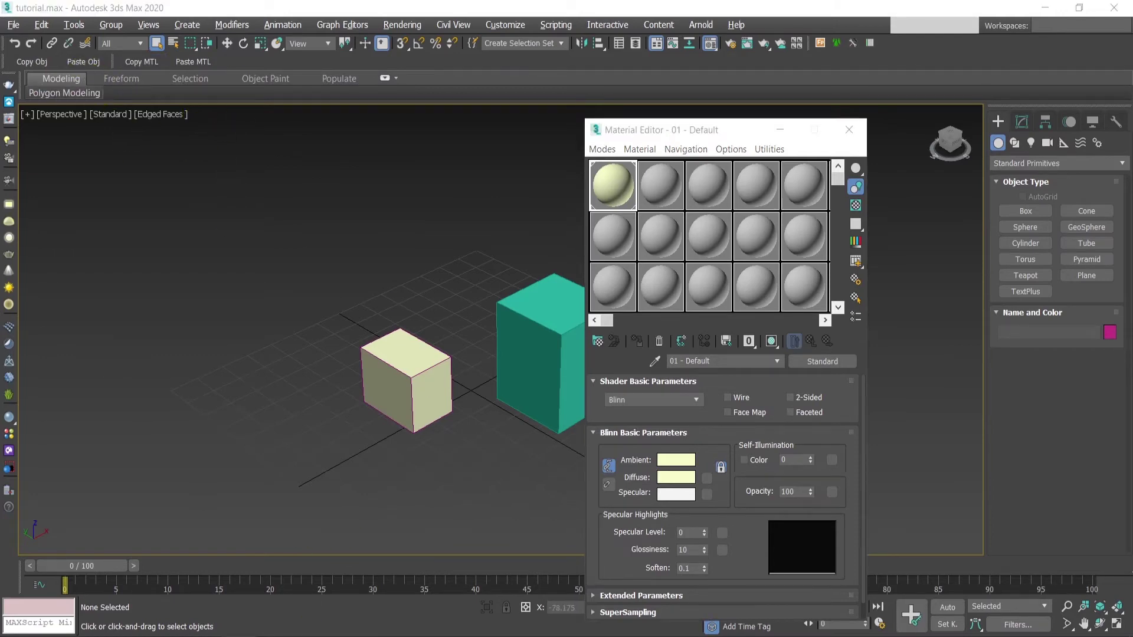
{"action": "left_click", "coordinate": [442, 594]}
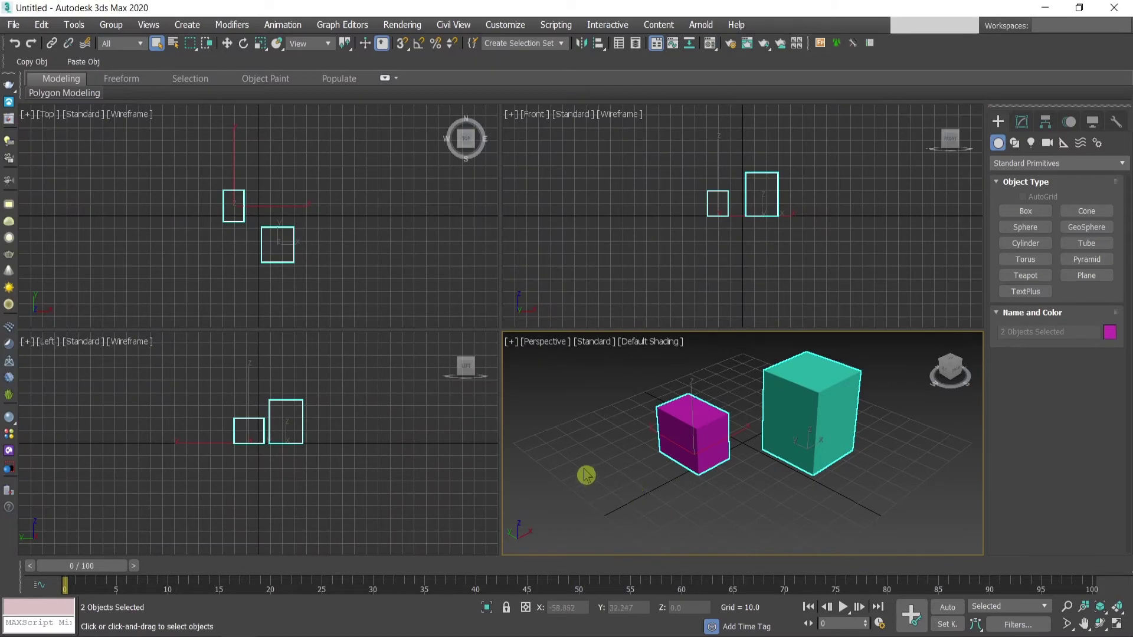
Maximize the perspective view and drop the CopyPasteMaterials script into the Untitled scene
{"action": "key", "text": "alt+w"}
{"action": "key", "text": "m"}
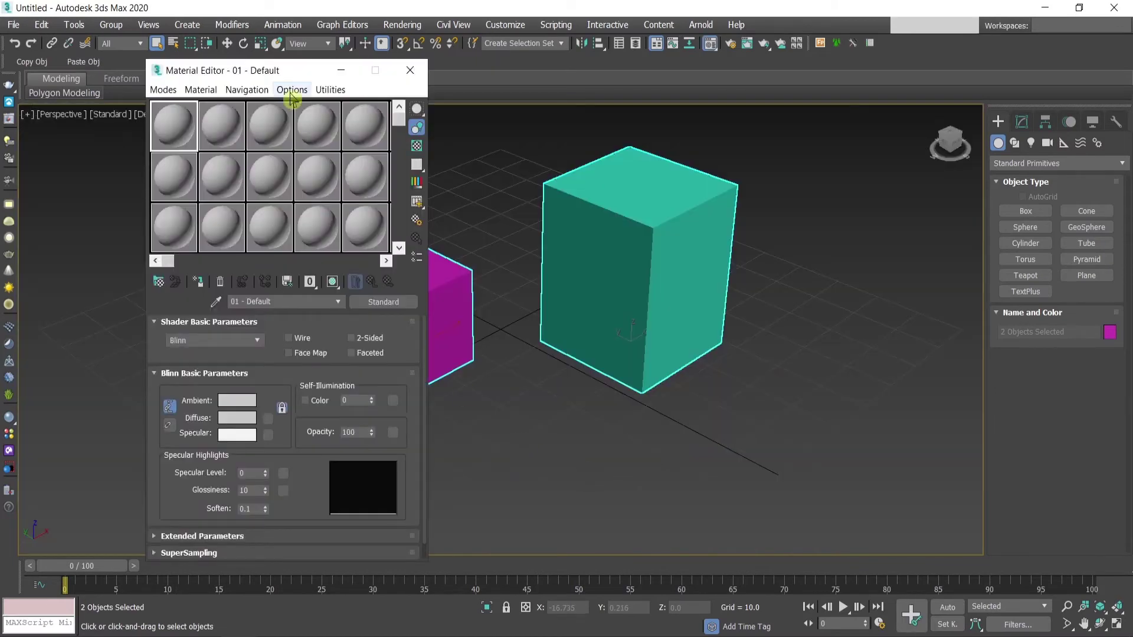
{"action": "left_click_drag", "start_coordinate": [275, 73], "coordinate": [719, 137]}
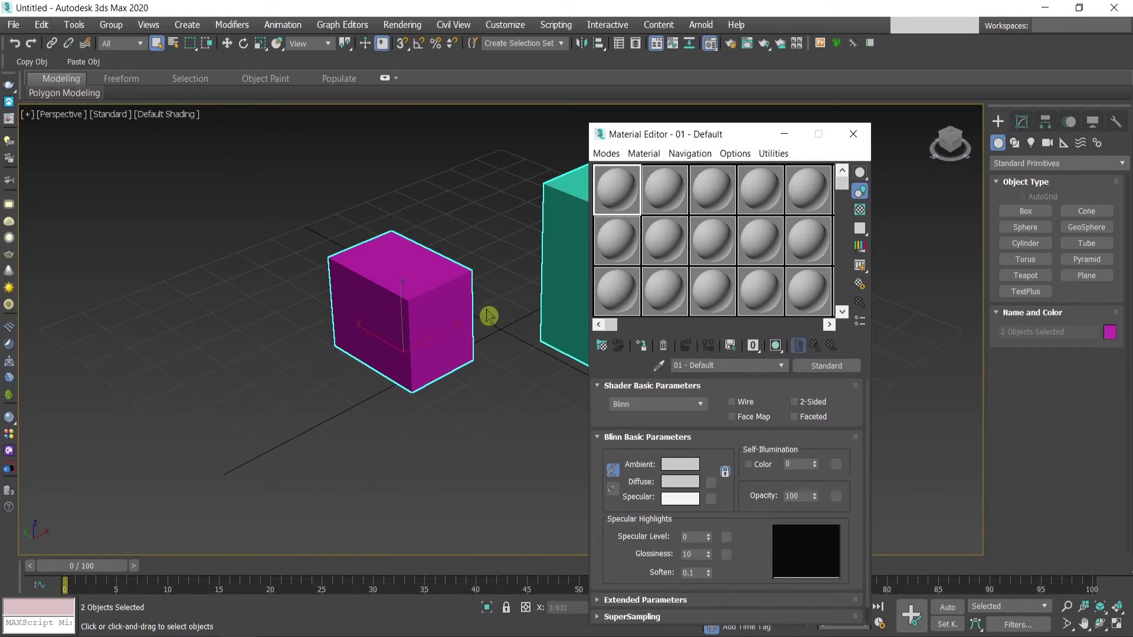
{"action": "key", "text": "m"}
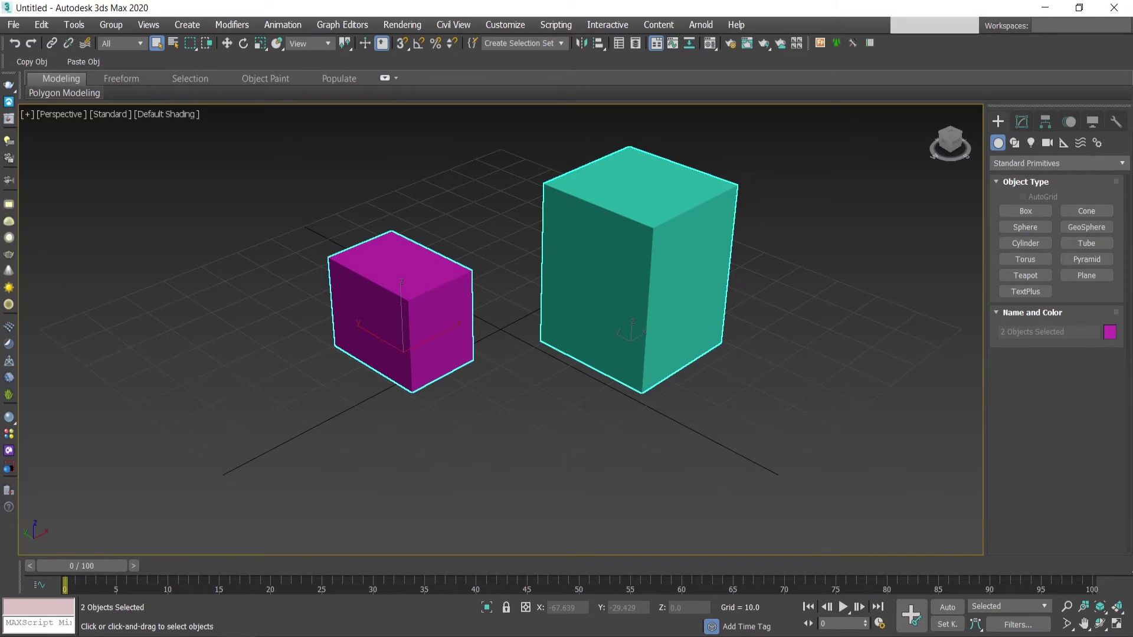
{"action": "left_click", "coordinate": [505, 24]}
{"action": "left_click", "coordinate": [292, 448]}
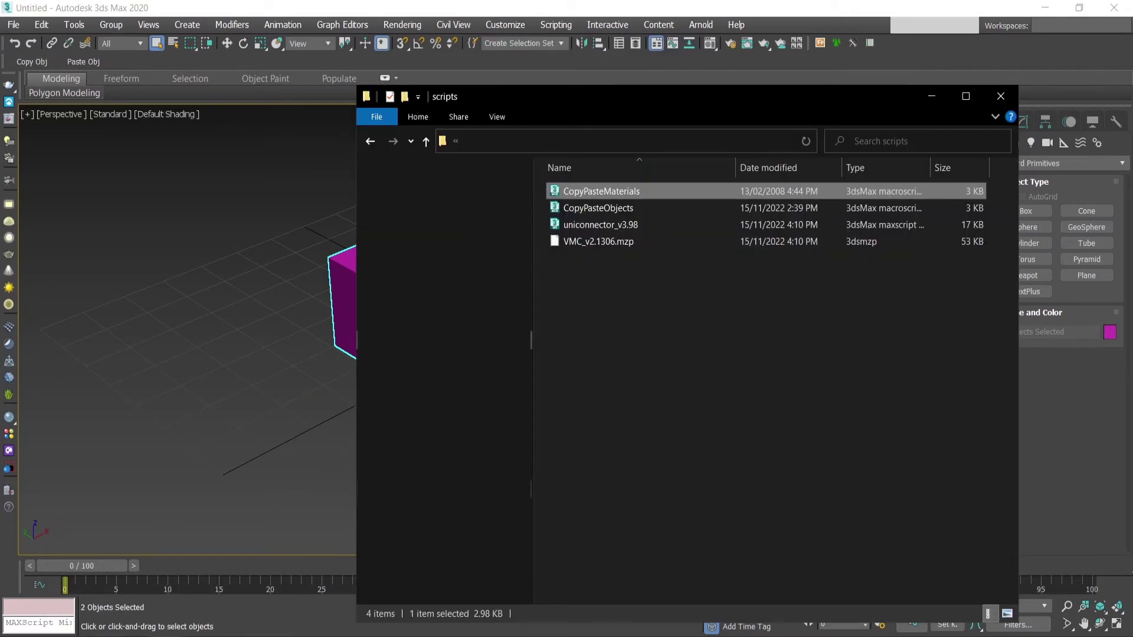
{"action": "left_click", "coordinate": [165, 581]}
{"action": "left_click_drag", "start_coordinate": [586, 194], "coordinate": [277, 213]}
Load Videos\new toolbar.cuix in Customize User Interface so Copy MTL and Paste MTL appear
{"action": "left_click", "coordinate": [519, 24]}
{"action": "left_click", "coordinate": [537, 46]}
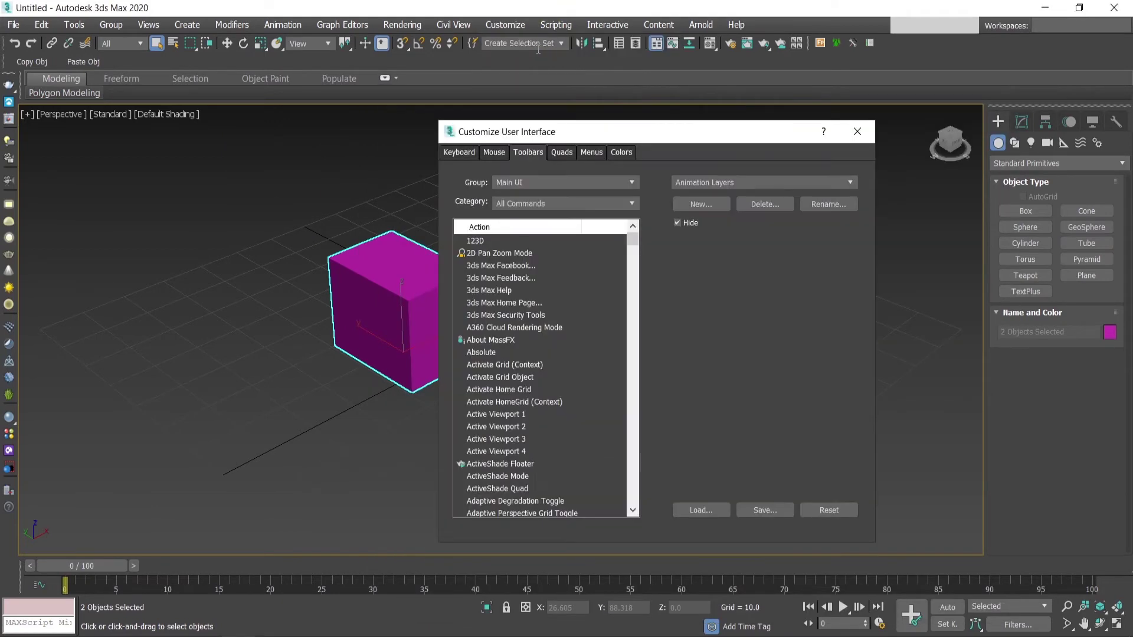
{"action": "left_click", "coordinate": [714, 509]}
{"action": "left_click", "coordinate": [44, 137]}
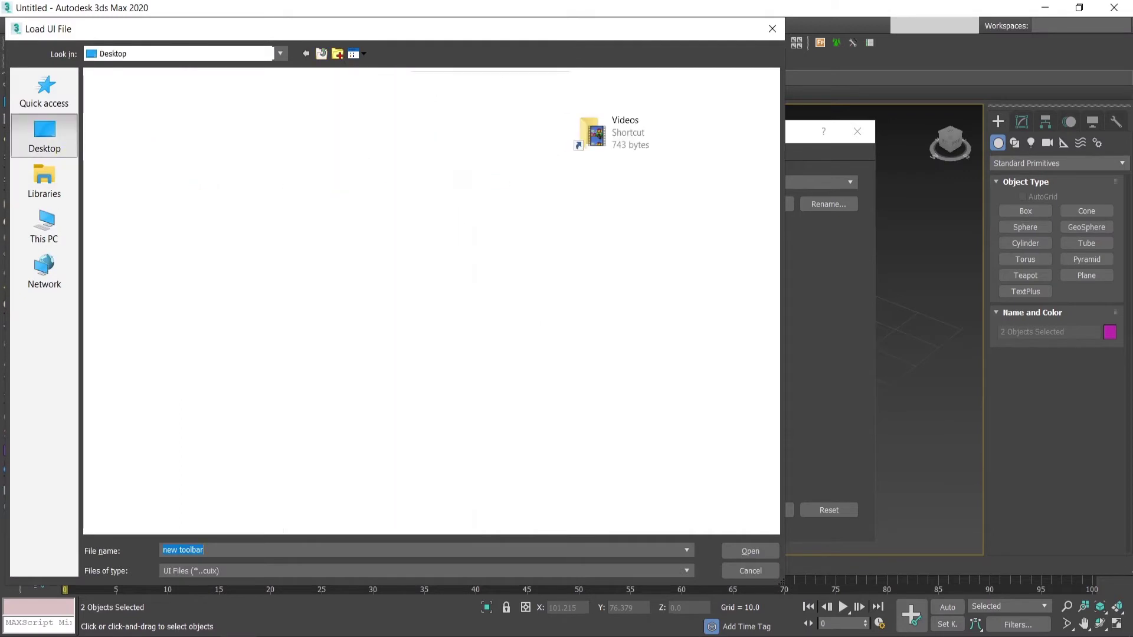
{"action": "double_click", "coordinate": [590, 135]}
{"action": "left_click", "coordinate": [349, 148]}
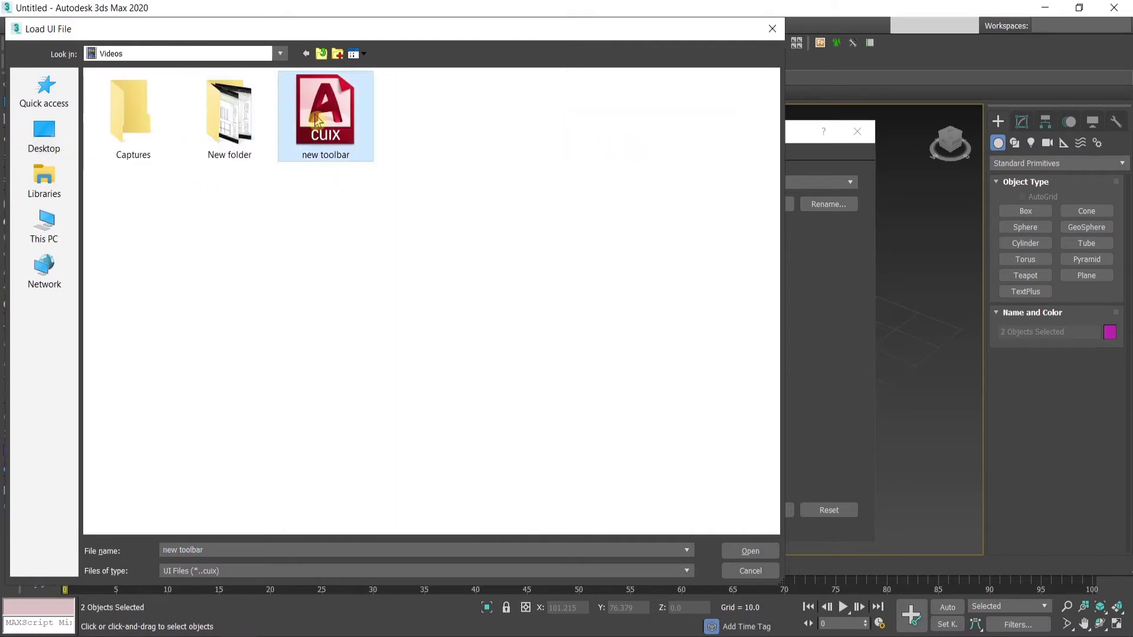
{"action": "left_click", "coordinate": [752, 551]}
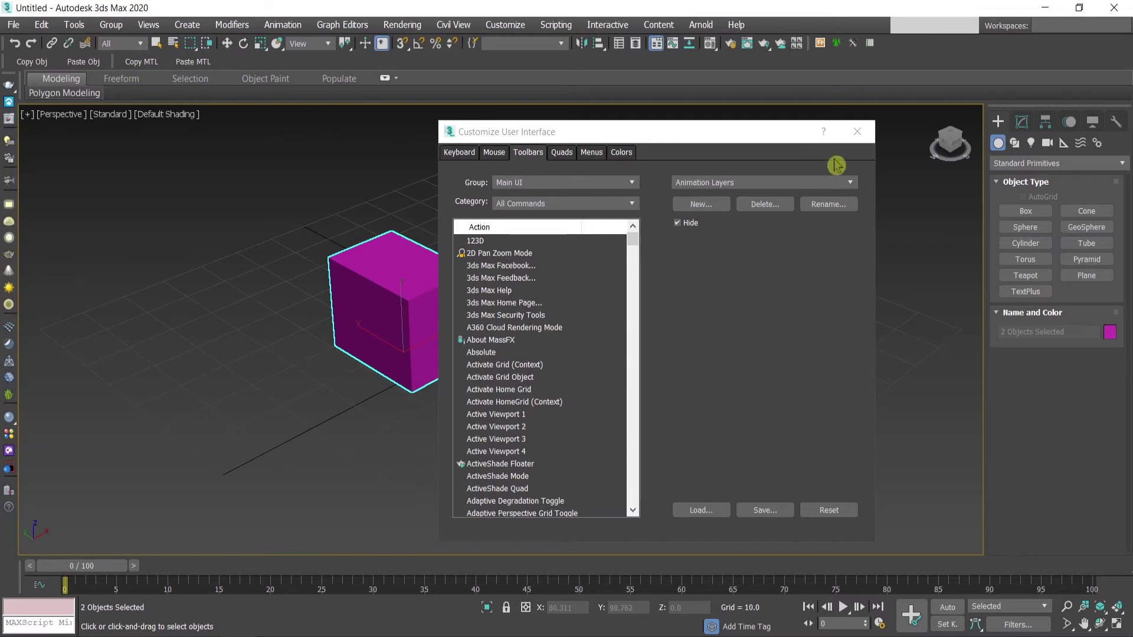
{"action": "left_click", "coordinate": [858, 131]}
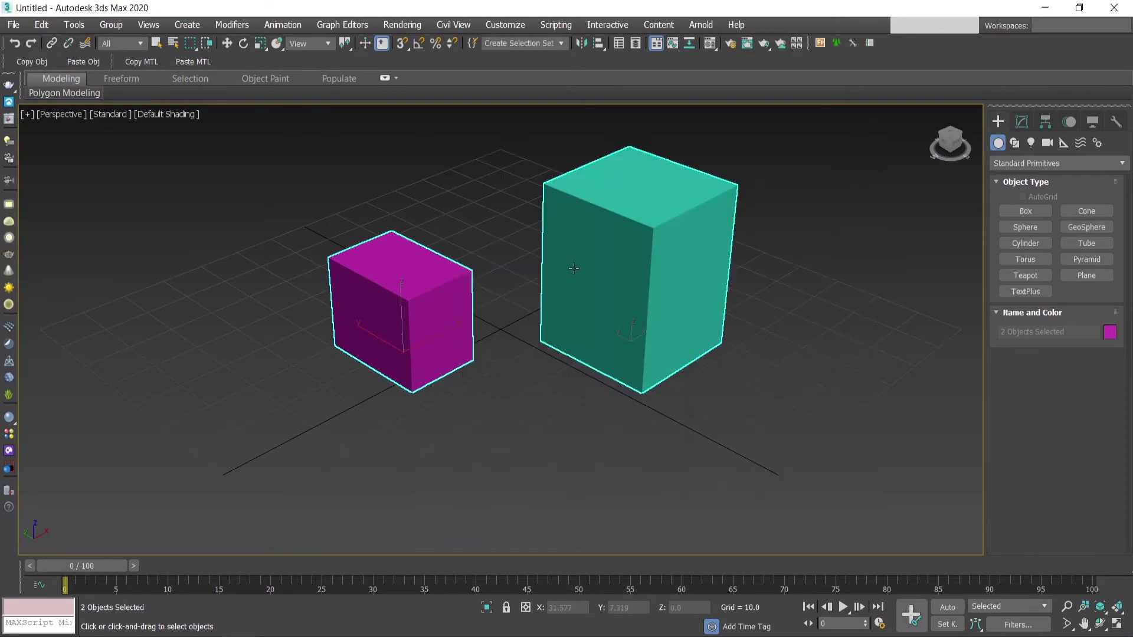
{"action": "left_click", "coordinate": [579, 423]}
{"action": "key", "text": "m"}
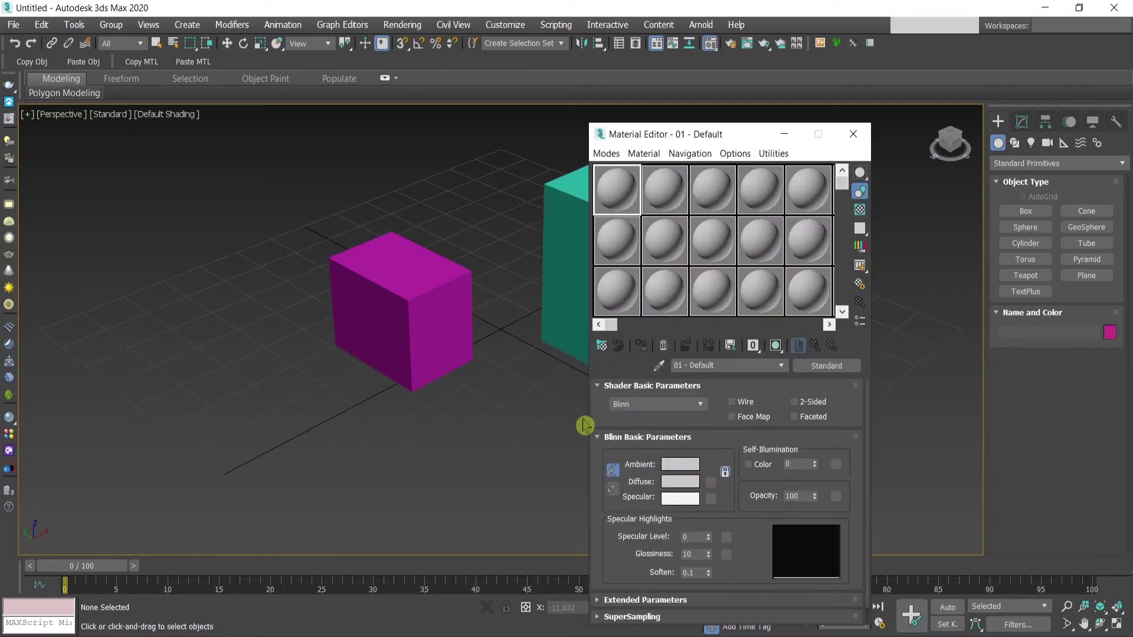
Paste the copied pale yellow material into the first slot and apply it to the magenta box
{"action": "left_click", "coordinate": [193, 61]}
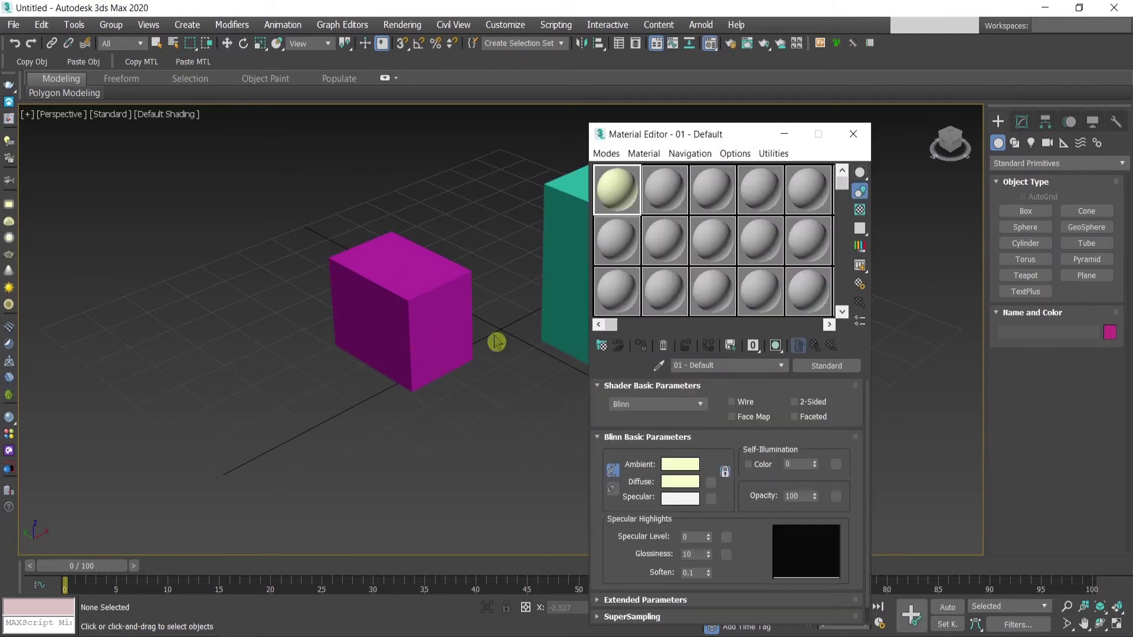
{"action": "left_click_drag", "start_coordinate": [617, 191], "coordinate": [458, 289]}
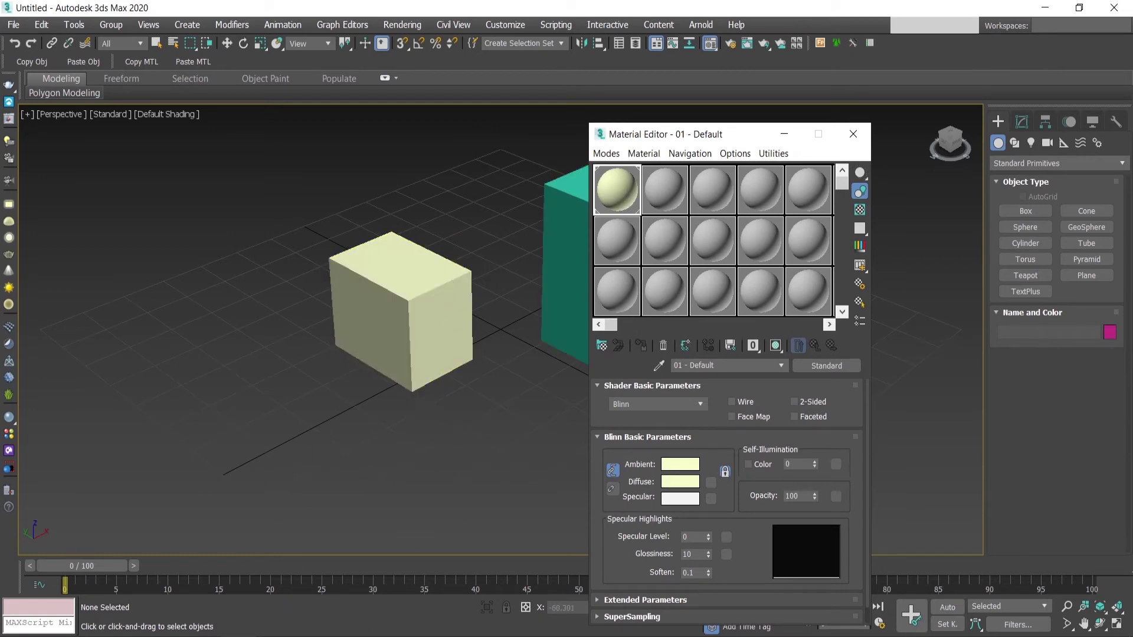
{"action": "left_click", "coordinate": [233, 634]}
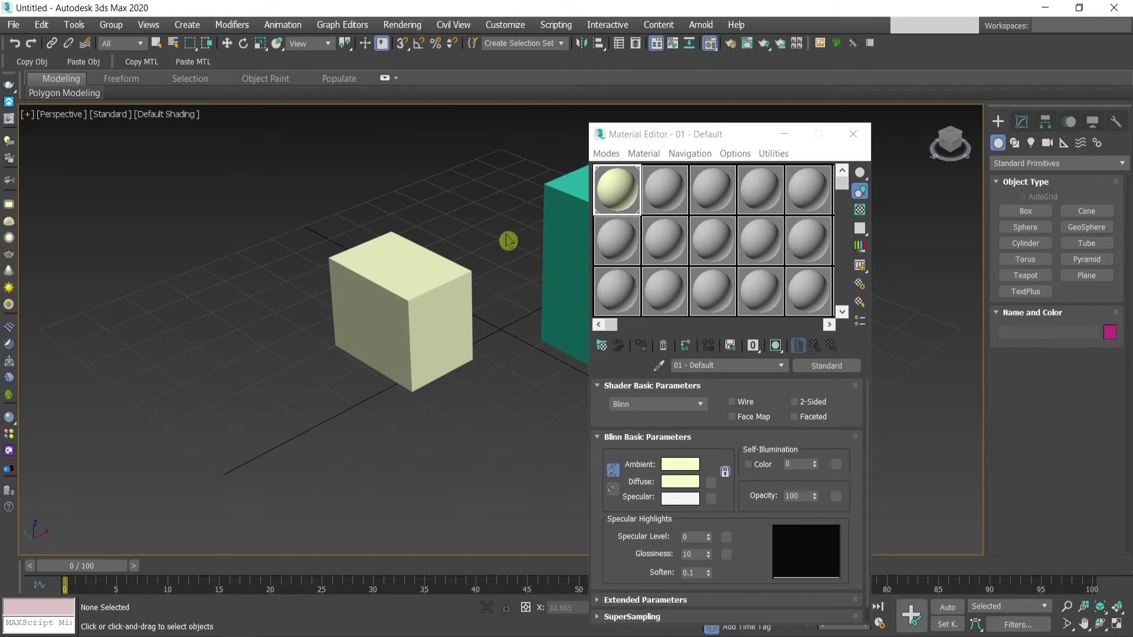
{"action": "left_click", "coordinate": [849, 135]}
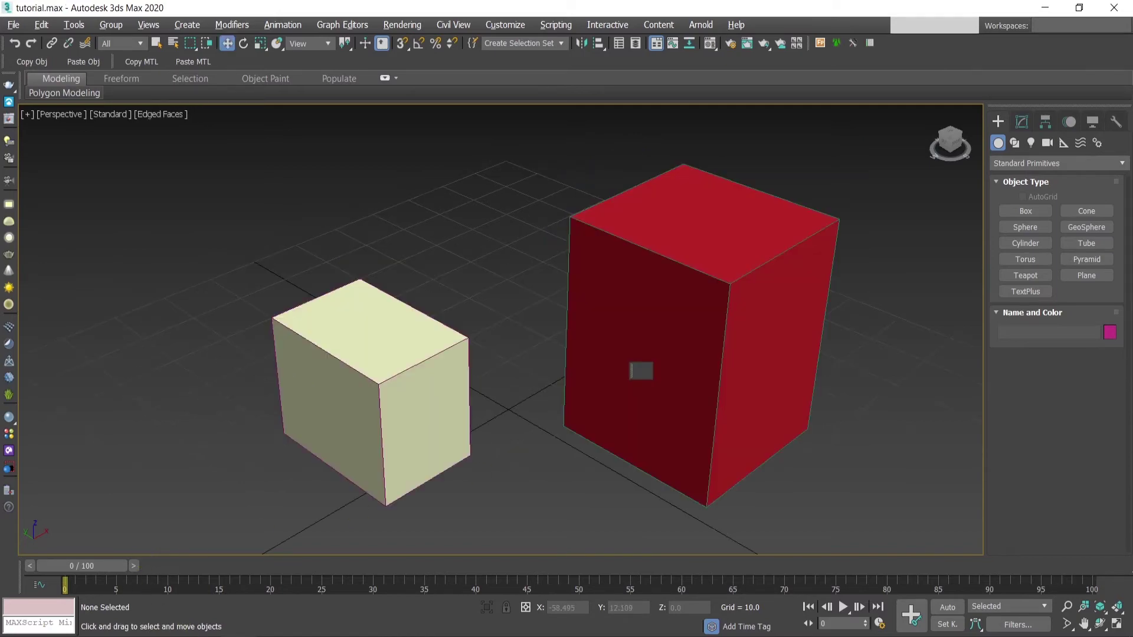
{"action": "left_click", "coordinate": [201, 581]}
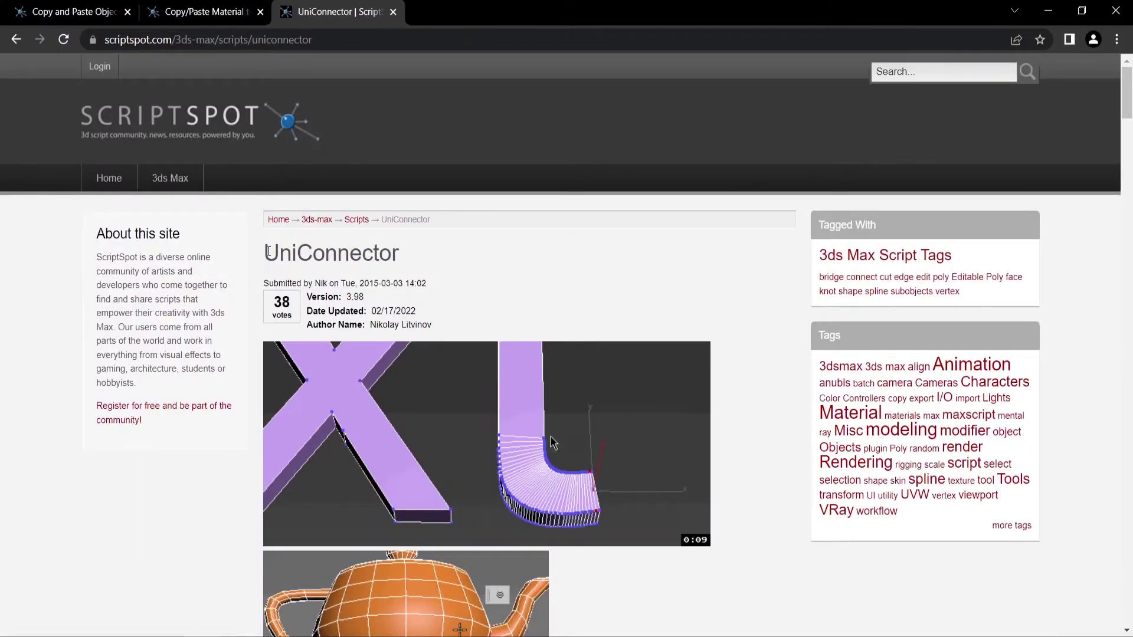
Look over the UniConnector 3.98 page, scroll down a little, then minimize Chrome
{"action": "left_click_drag", "start_coordinate": [267, 252], "coordinate": [452, 254]}
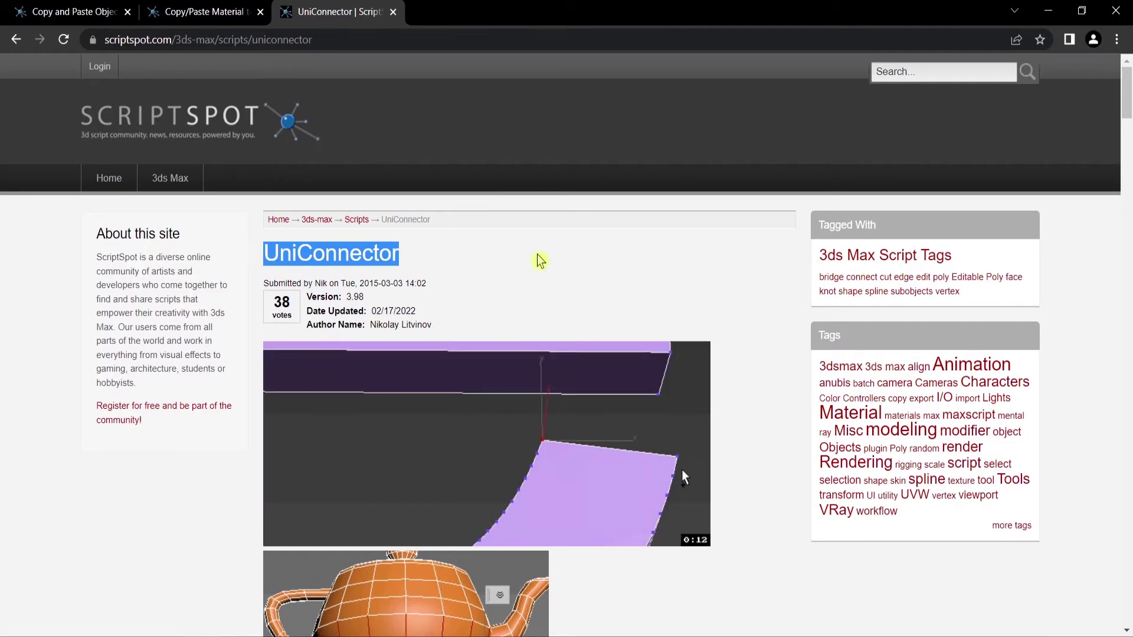
{"action": "left_click", "coordinate": [549, 298]}
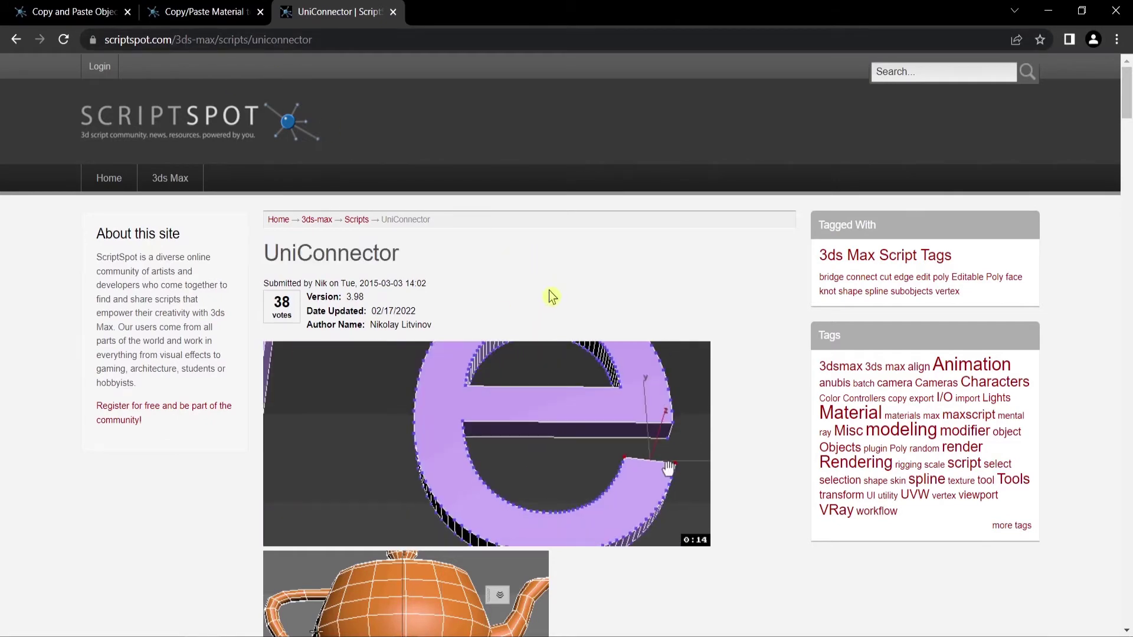
{"action": "scroll", "coordinate": [550, 297], "scroll_direction": "down", "scroll_amount": 1}
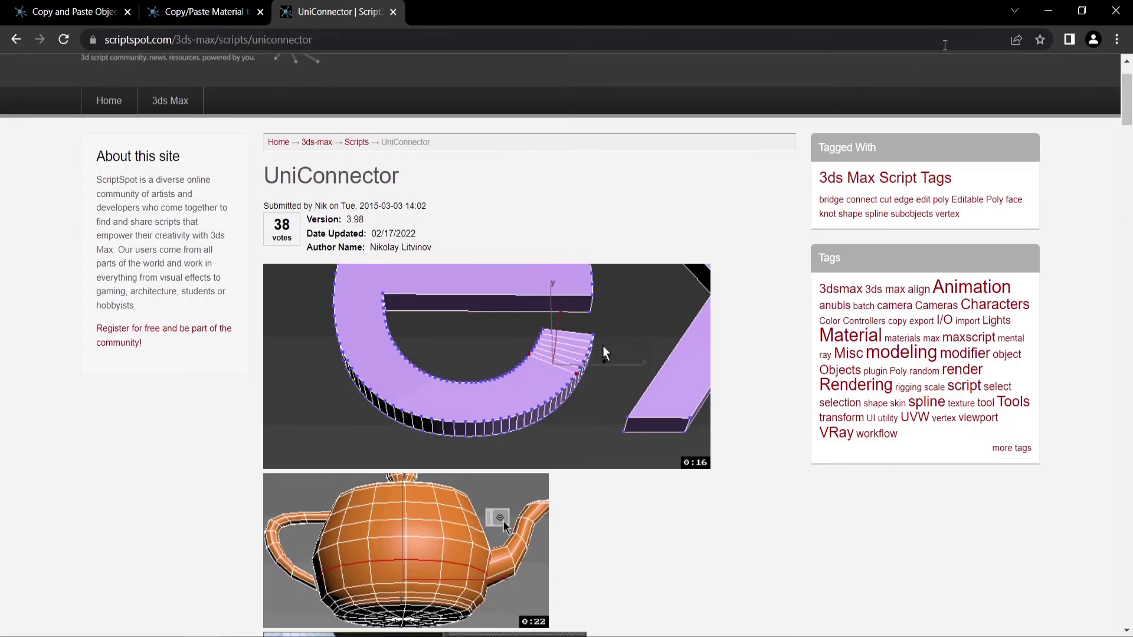
{"action": "left_click", "coordinate": [1053, 10]}
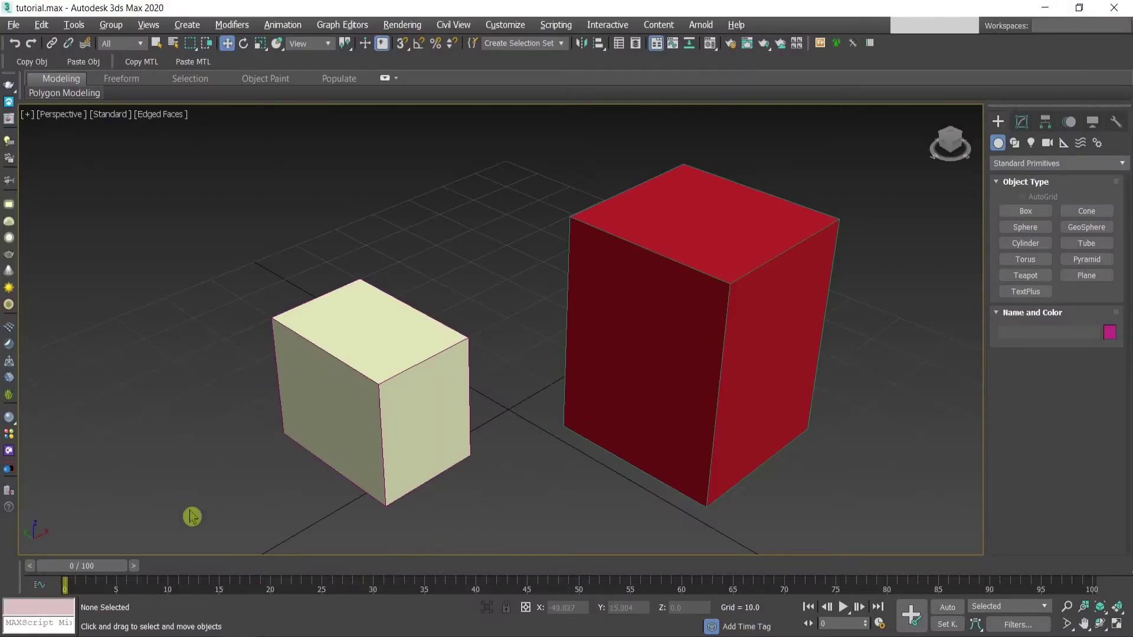
Install the uniconnector_v3.98 script by dropping it into the viewport
{"action": "left_click", "coordinate": [284, 578]}
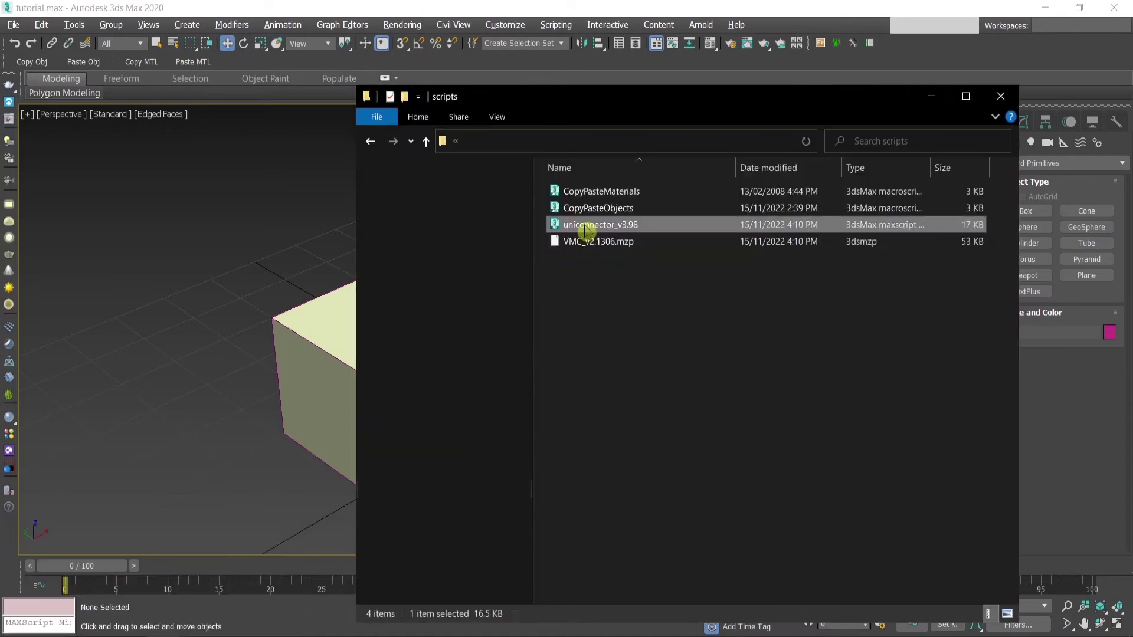
{"action": "left_click_drag", "start_coordinate": [587, 224], "coordinate": [284, 228]}
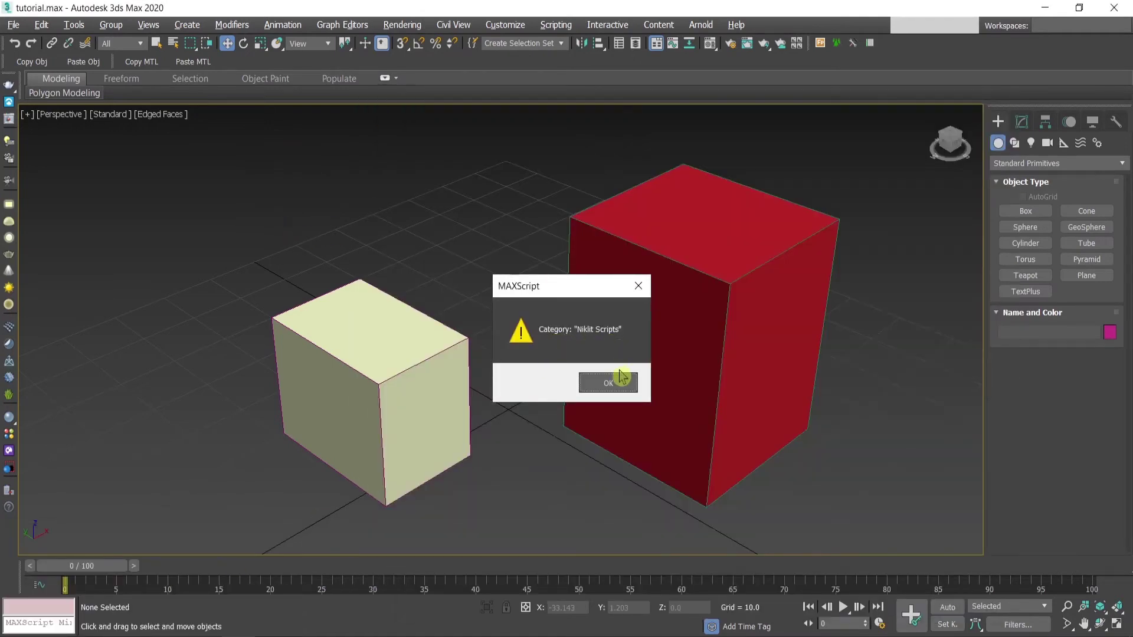
{"action": "left_click", "coordinate": [608, 383]}
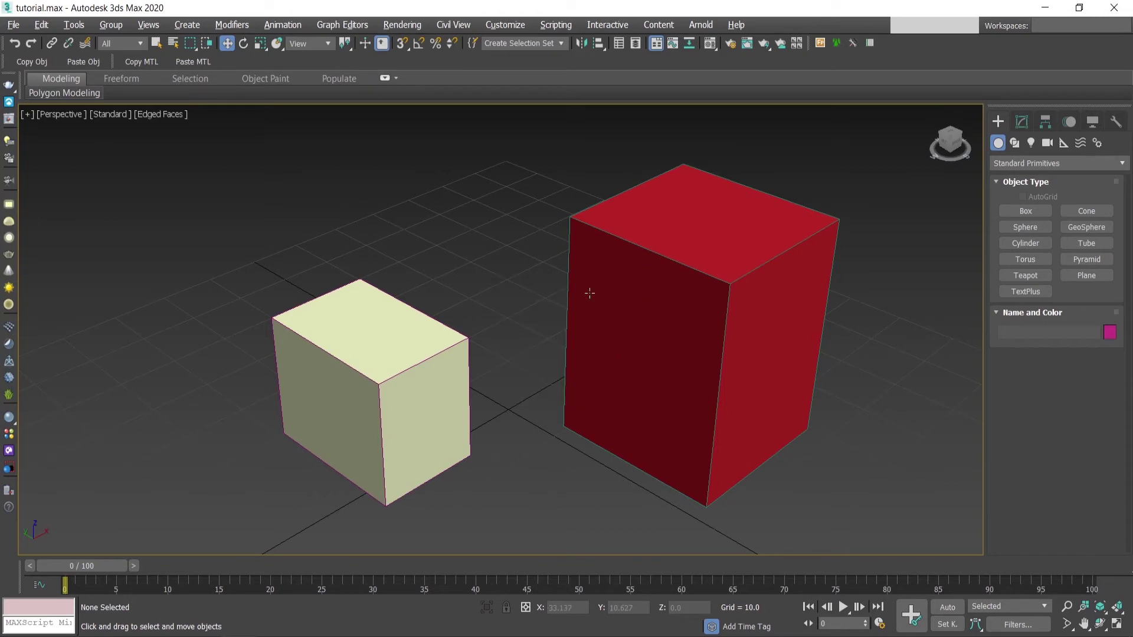
Create a new UniConnect toolbar and place the Niklit Scripts UniConnector action on it
{"action": "left_click", "coordinate": [504, 25]}
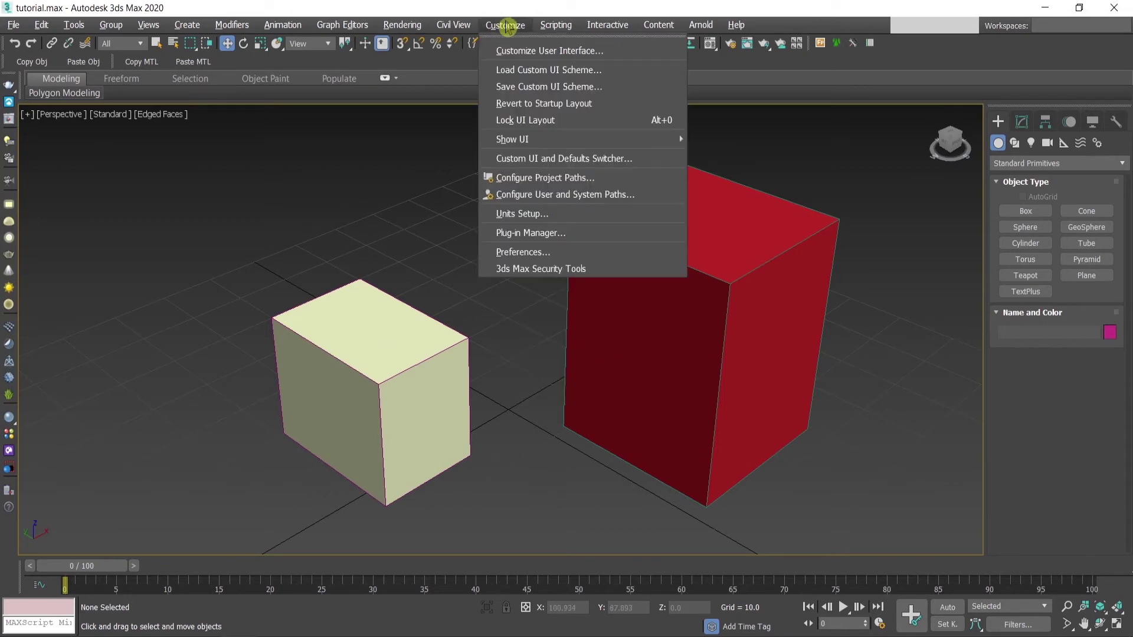
{"action": "left_click", "coordinate": [527, 51]}
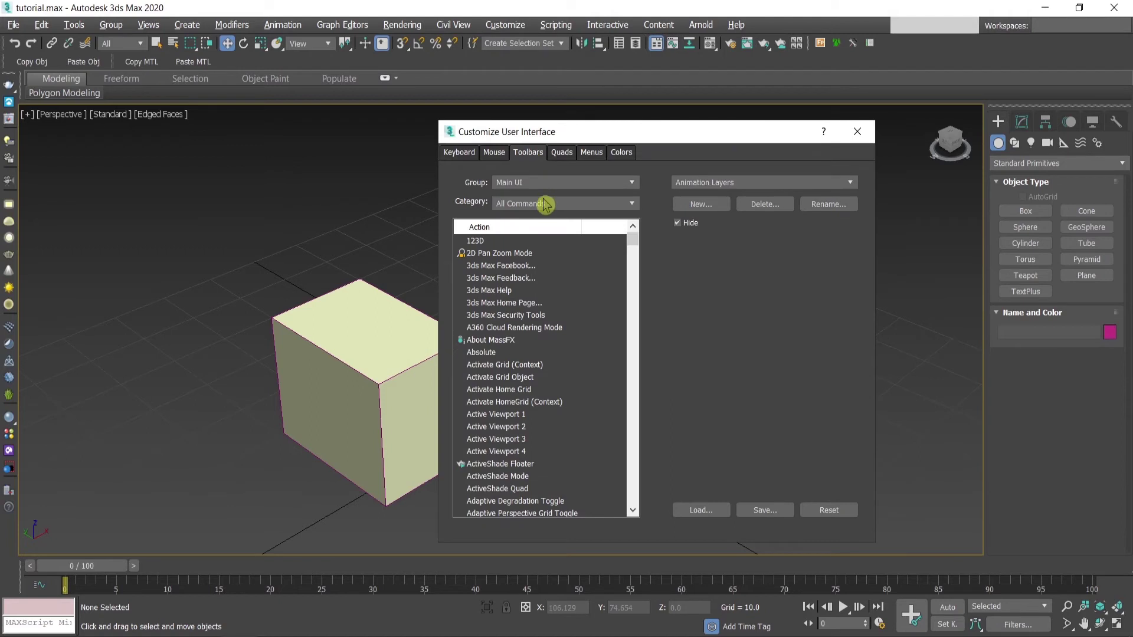
{"action": "left_click", "coordinate": [545, 204]}
{"action": "scroll", "coordinate": [555, 304], "scroll_direction": "down", "scroll_amount": 10}
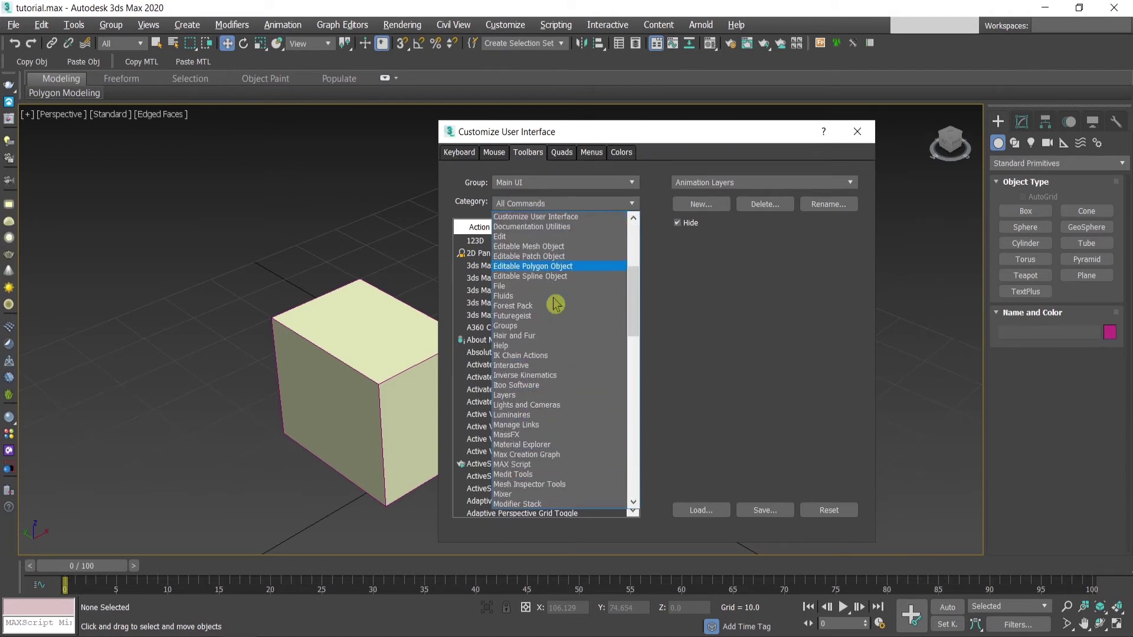
{"action": "left_click", "coordinate": [547, 415]}
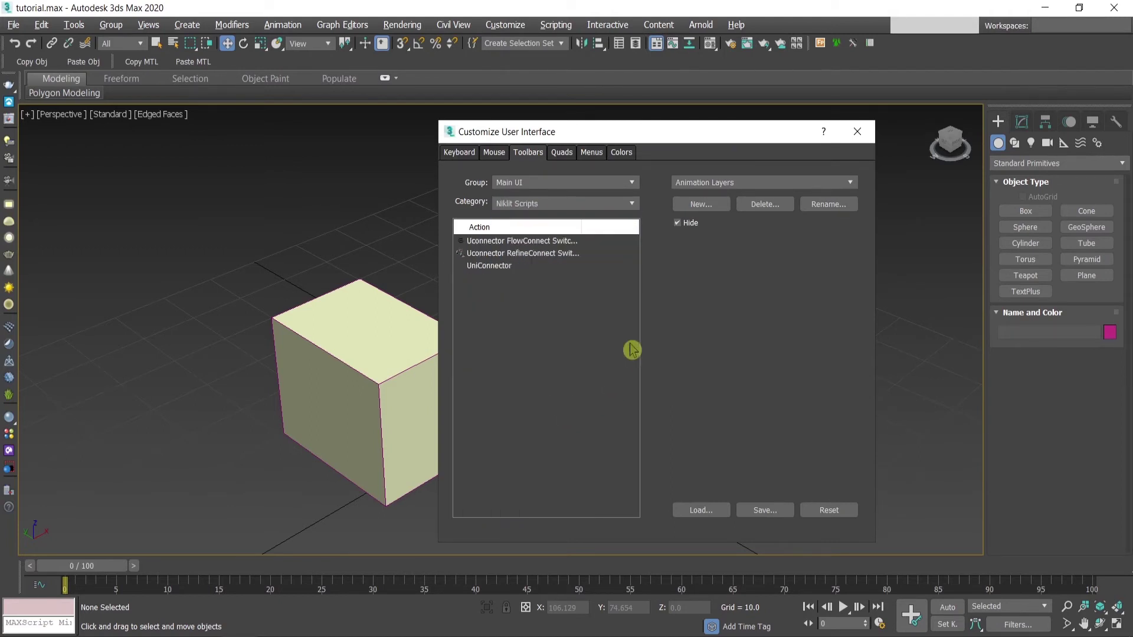
{"action": "left_click", "coordinate": [703, 206]}
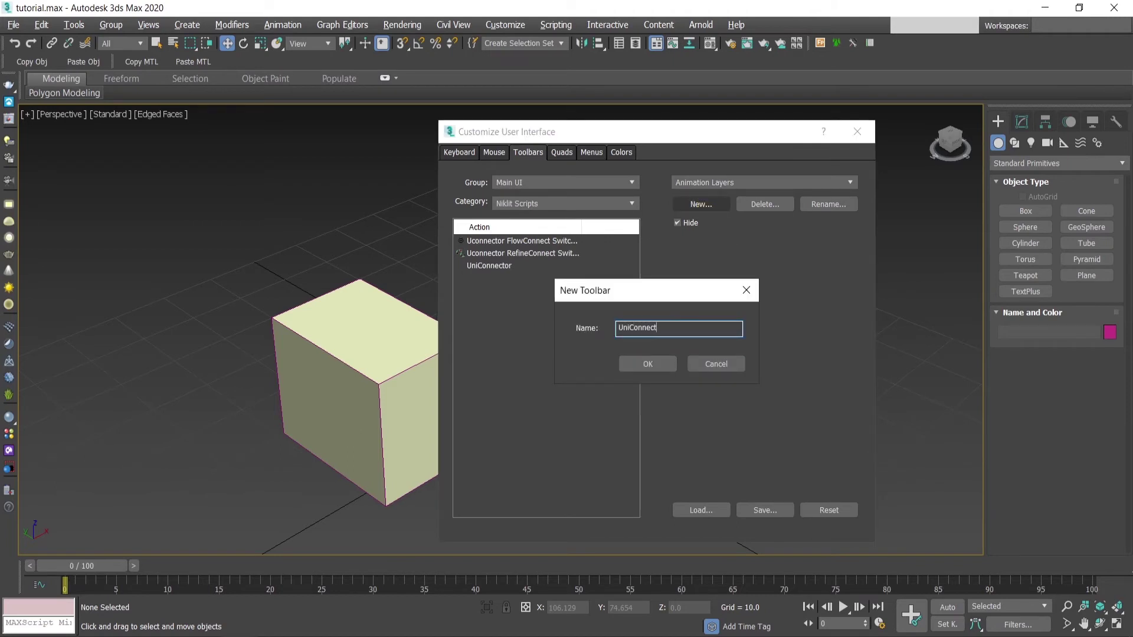
{"action": "left_click", "coordinate": [642, 363]}
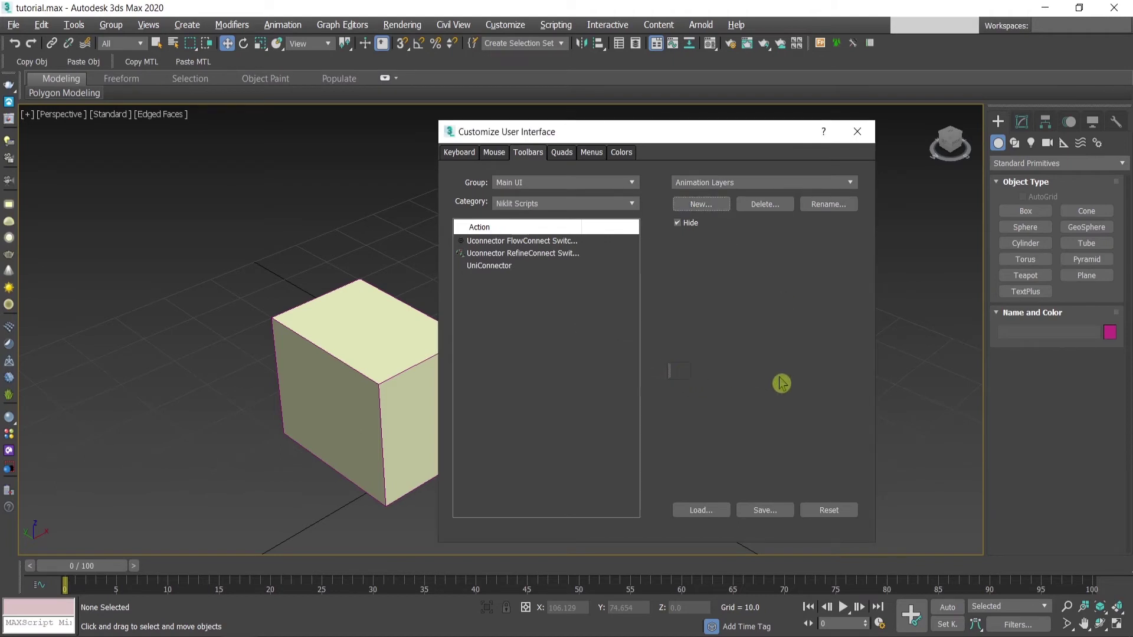
{"action": "left_click_drag", "start_coordinate": [673, 370], "coordinate": [322, 324]}
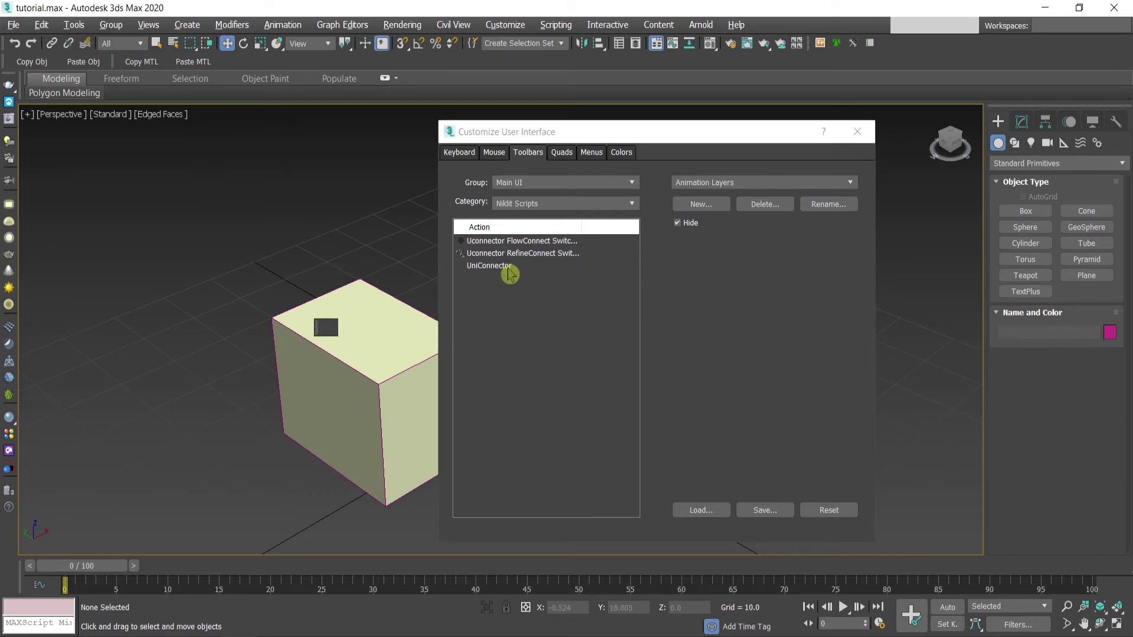
{"action": "left_click_drag", "start_coordinate": [490, 266], "coordinate": [328, 329]}
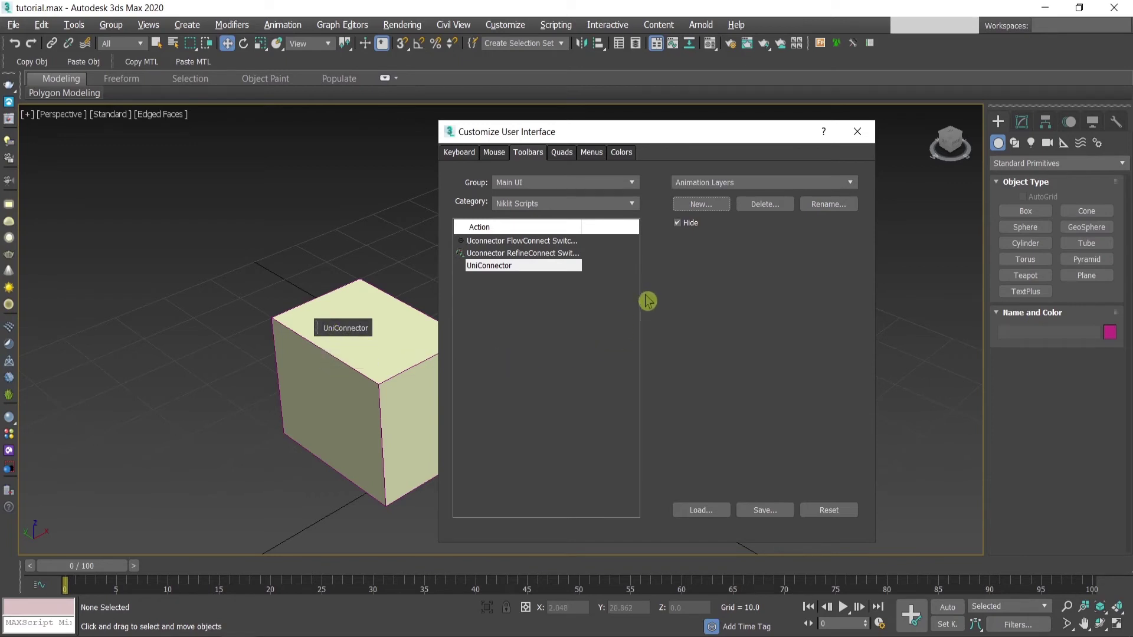
Save the layout over the 'new toolbar' file and dock the toolbar among the main toolbars
{"action": "left_click", "coordinate": [761, 511]}
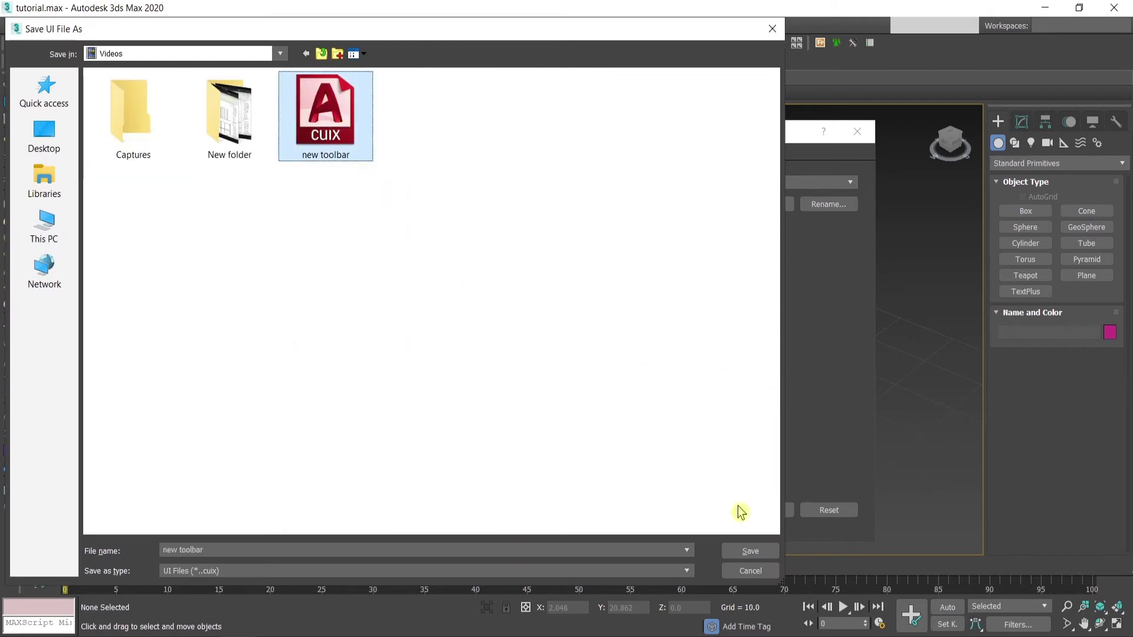
{"action": "left_click", "coordinate": [752, 551]}
{"action": "left_click", "coordinate": [595, 329]}
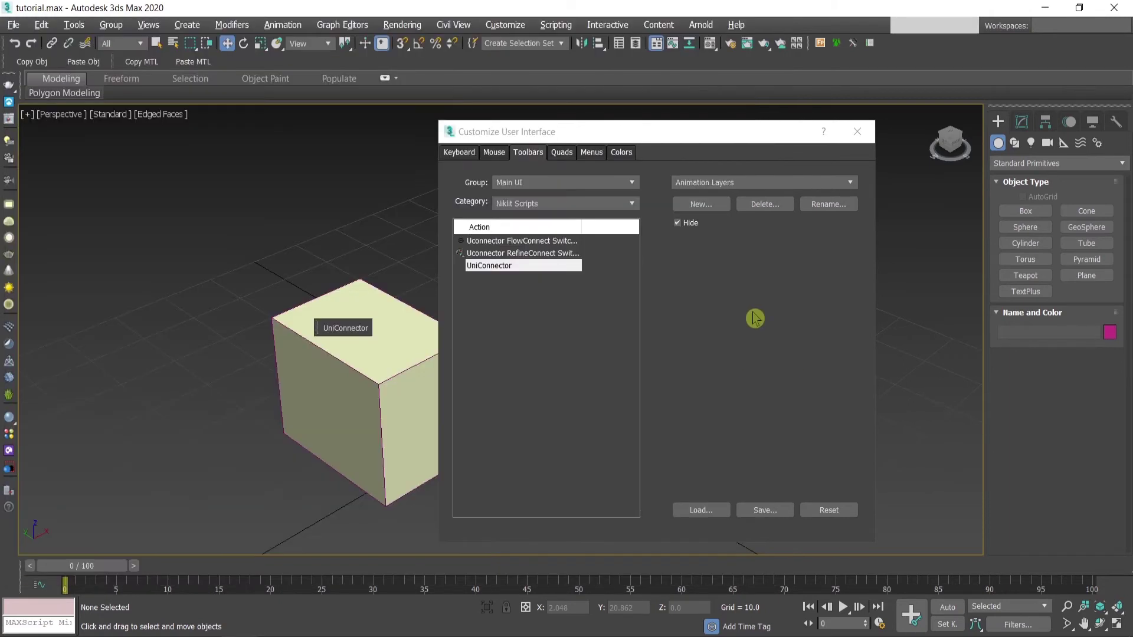
{"action": "left_click", "coordinate": [856, 132]}
{"action": "left_click_drag", "start_coordinate": [319, 329], "coordinate": [223, 65]}
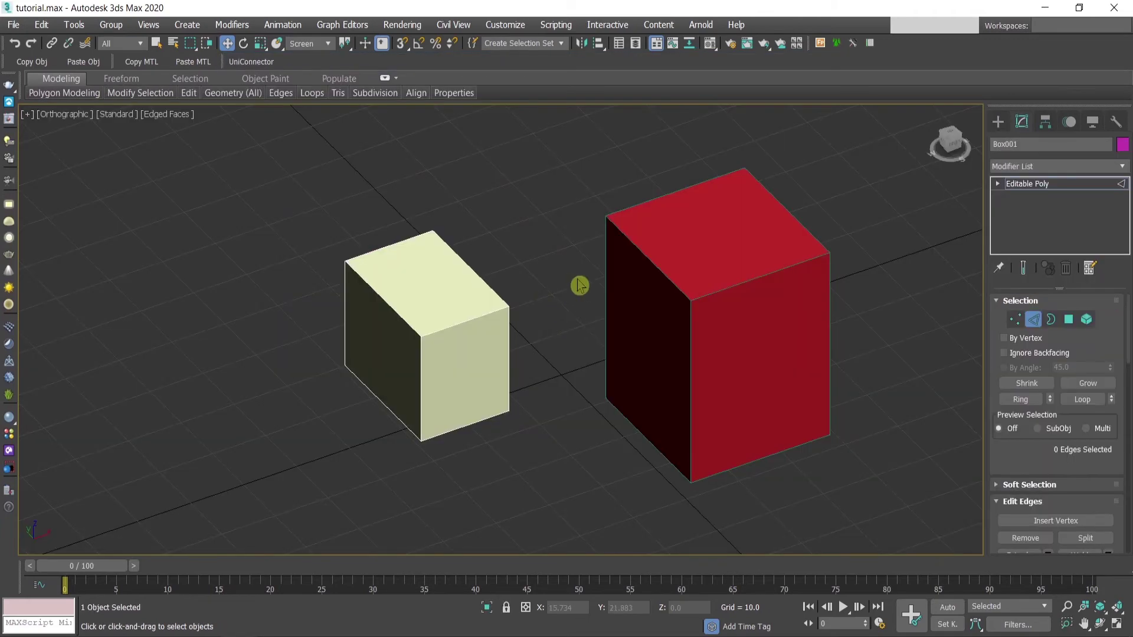
Select the cream box's side edges and connect them with UniConnector into a new edge loop
{"action": "left_click", "coordinate": [1033, 320]}
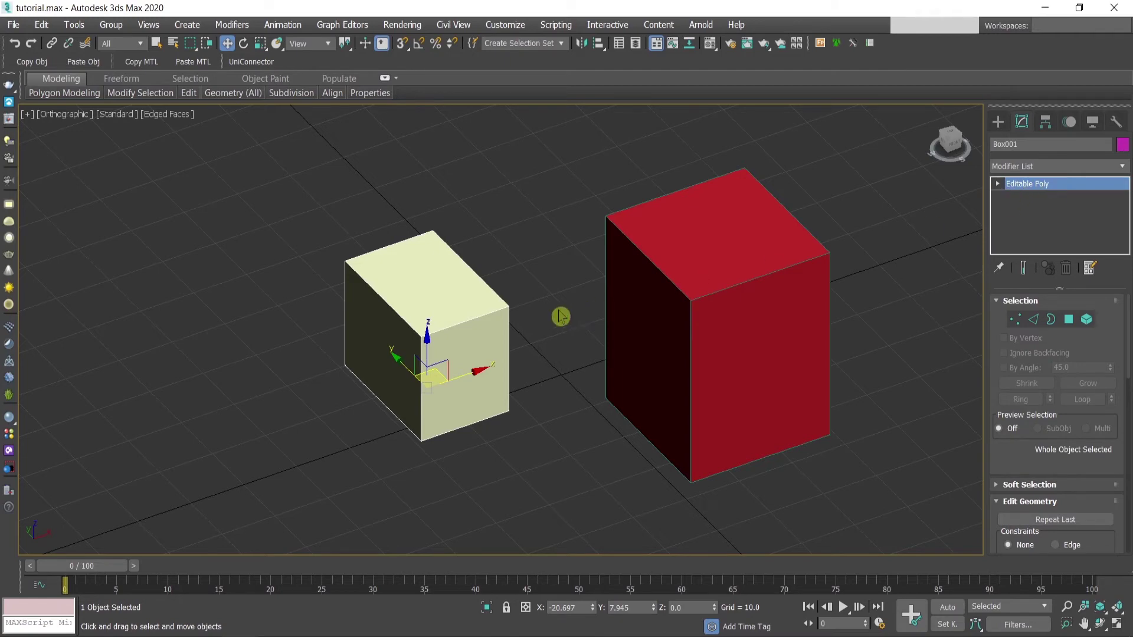
{"action": "middle_click_drag", "start_coordinate": [569, 295], "coordinate": [519, 328], "text": "alt"}
{"action": "key", "text": "2"}
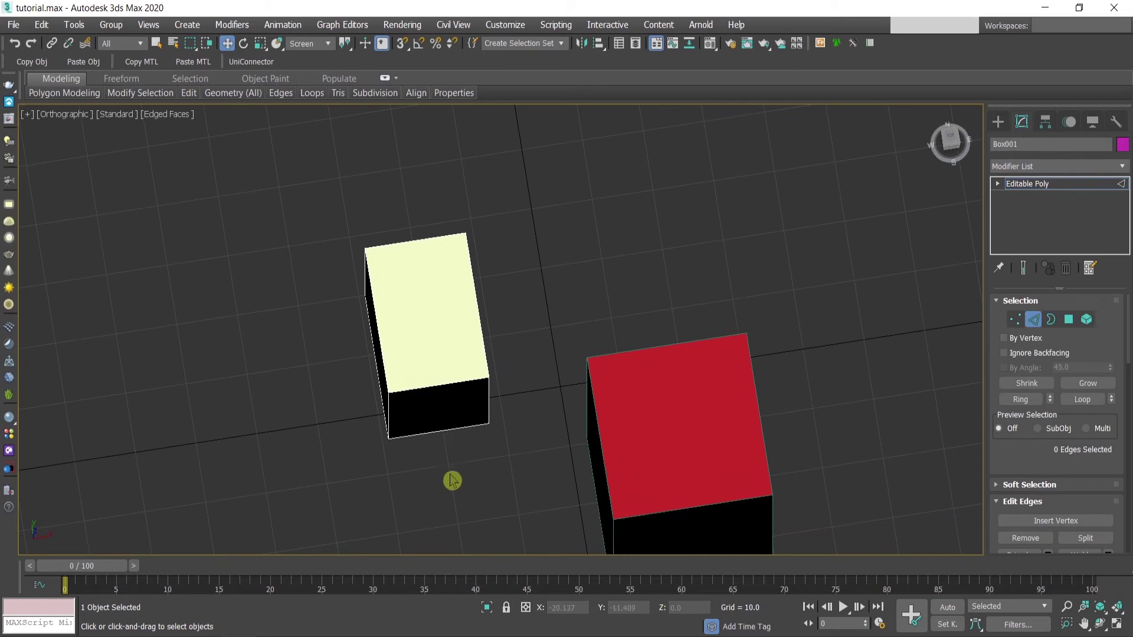
{"action": "key", "text": "F3"}
{"action": "left_click_drag", "start_coordinate": [433, 483], "coordinate": [400, 203]}
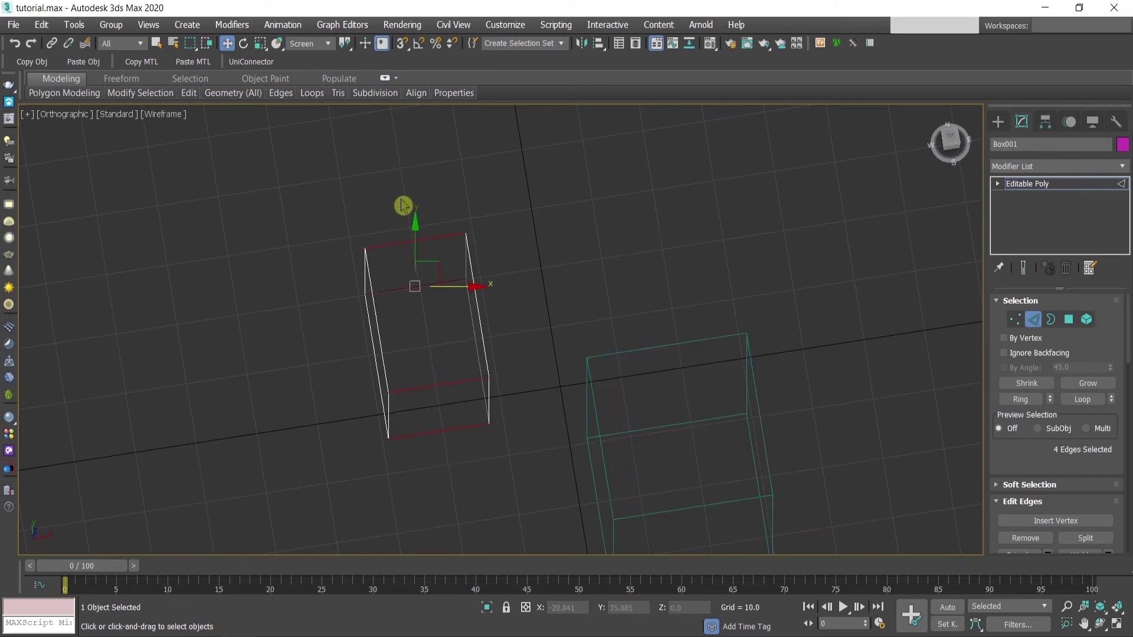
{"action": "key", "text": "F3"}
{"action": "left_click", "coordinate": [246, 65]}
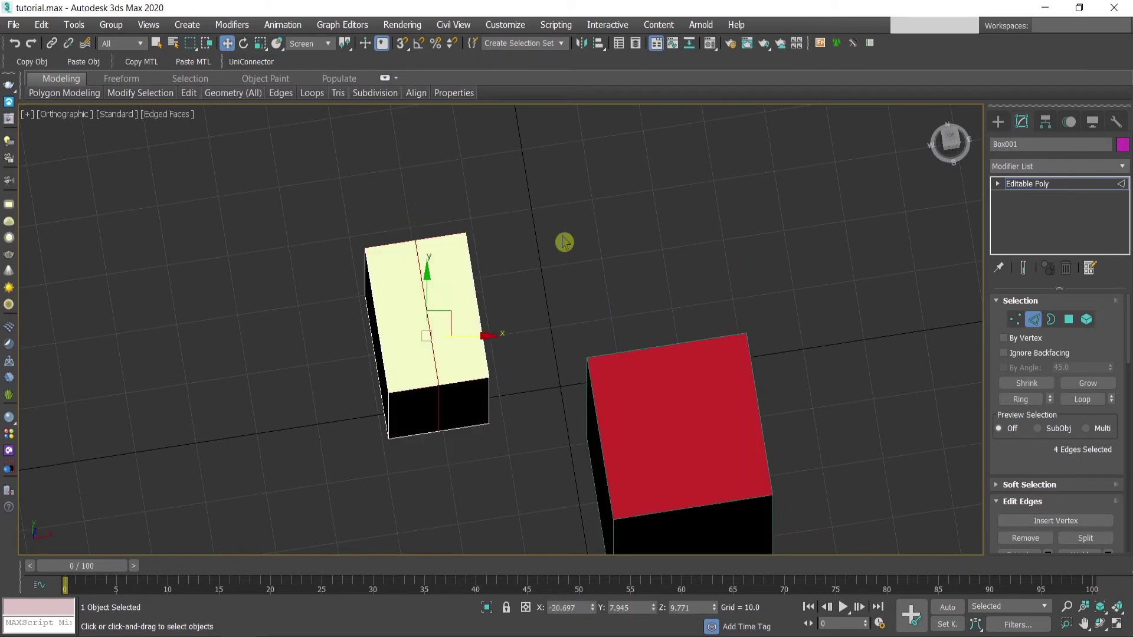
Select two vertices at the top of the cream box, then return to object selection
{"action": "middle_click_drag", "start_coordinate": [437, 455], "coordinate": [406, 198], "text": "alt"}
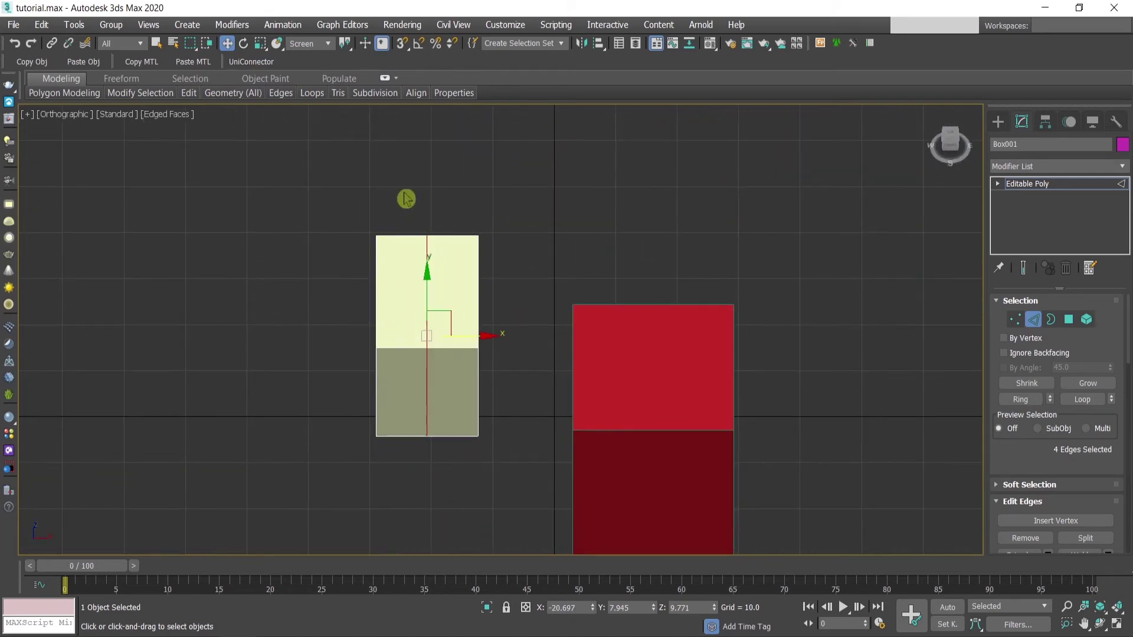
{"action": "middle_click_drag", "start_coordinate": [414, 455], "coordinate": [437, 487], "text": "alt"}
{"action": "key", "text": "1"}
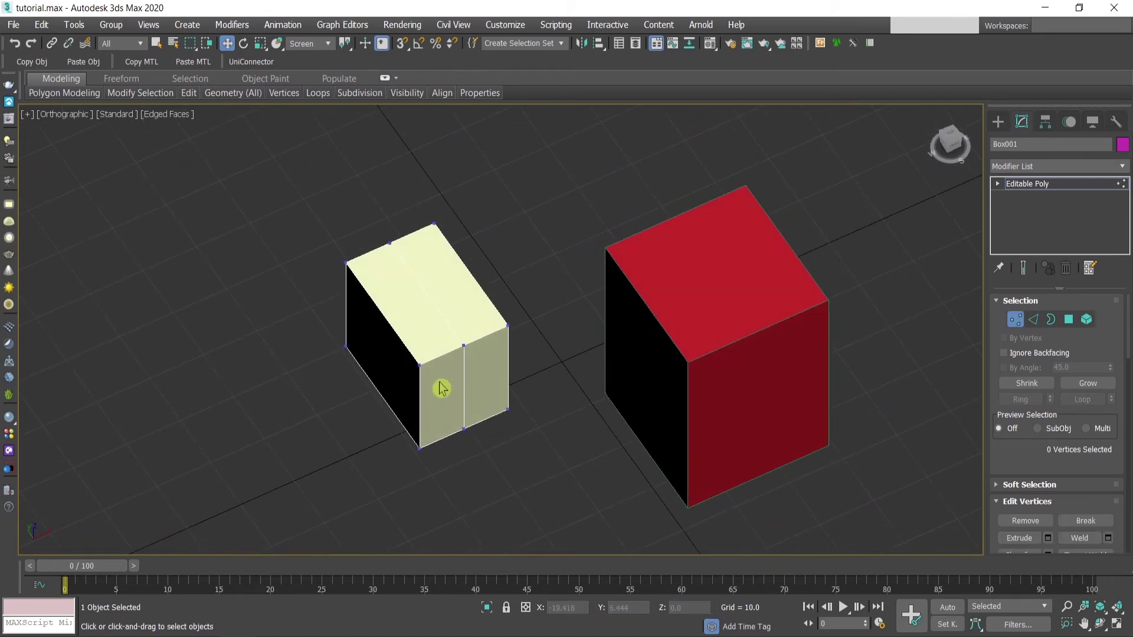
{"action": "left_click_drag", "start_coordinate": [417, 199], "coordinate": [439, 221]}
{"action": "left_click_drag", "start_coordinate": [433, 389], "coordinate": [432, 391], "text": "ctrl"}
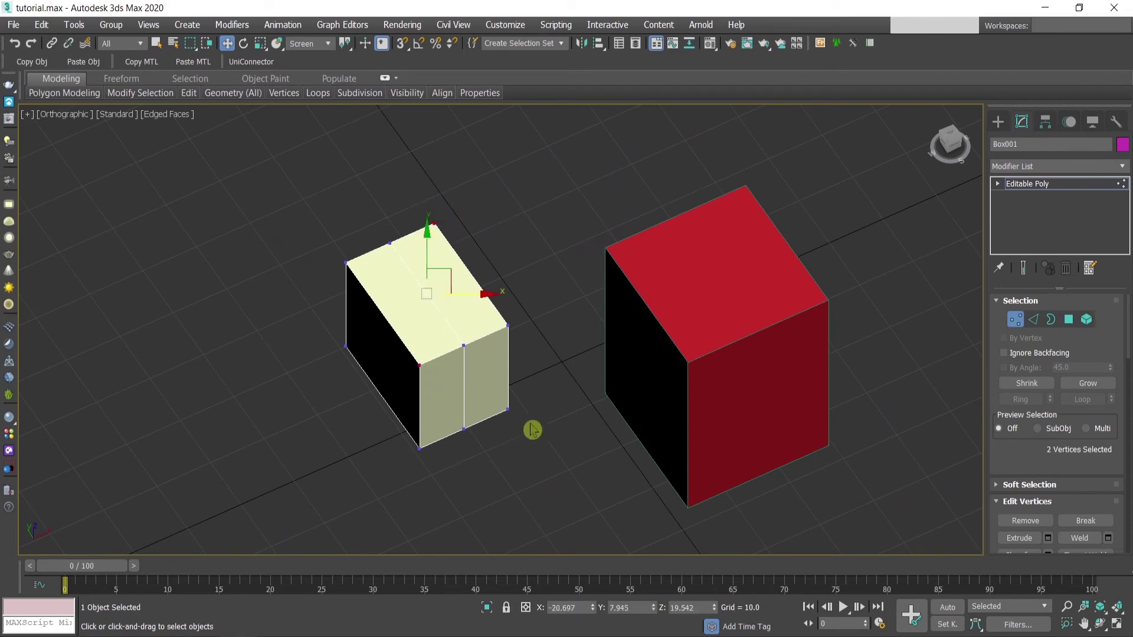
{"action": "key", "text": "q"}
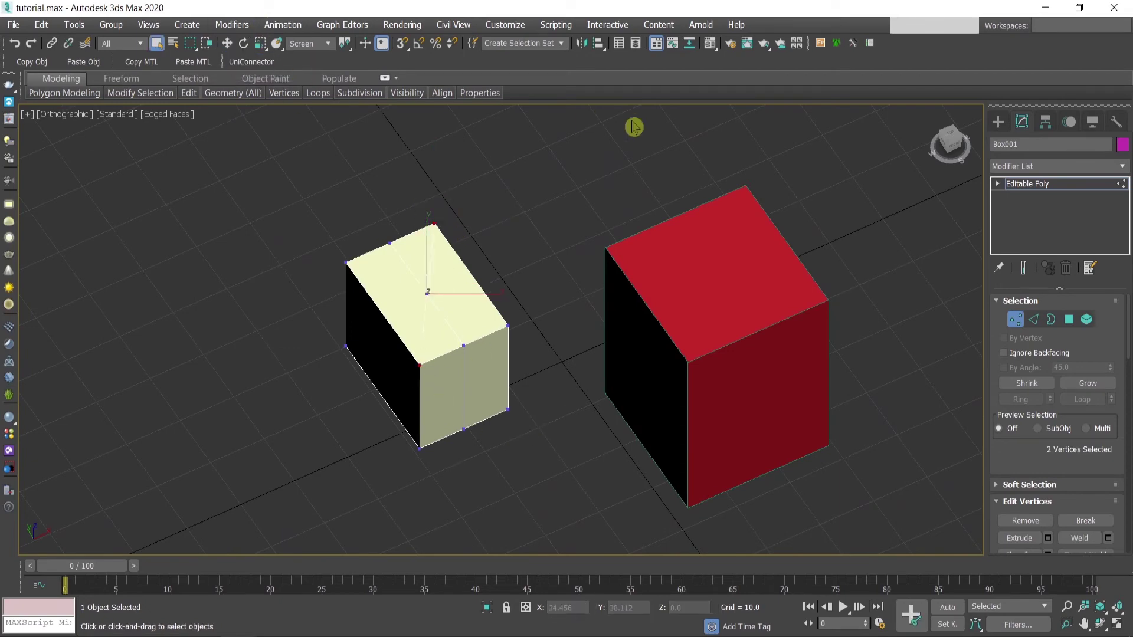
{"action": "middle_click_drag", "start_coordinate": [569, 183], "coordinate": [518, 225], "text": "alt"}
Clone the cream box element to the left as part of the same mesh
{"action": "key", "text": "3"}
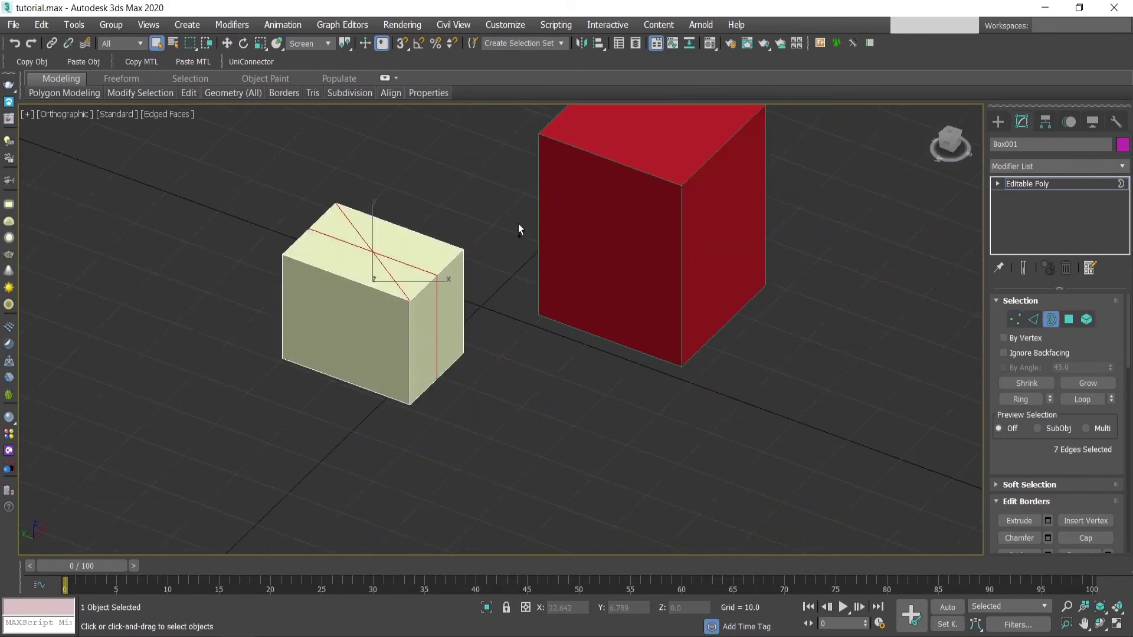
{"action": "key", "text": "5"}
{"action": "left_click", "coordinate": [437, 290]}
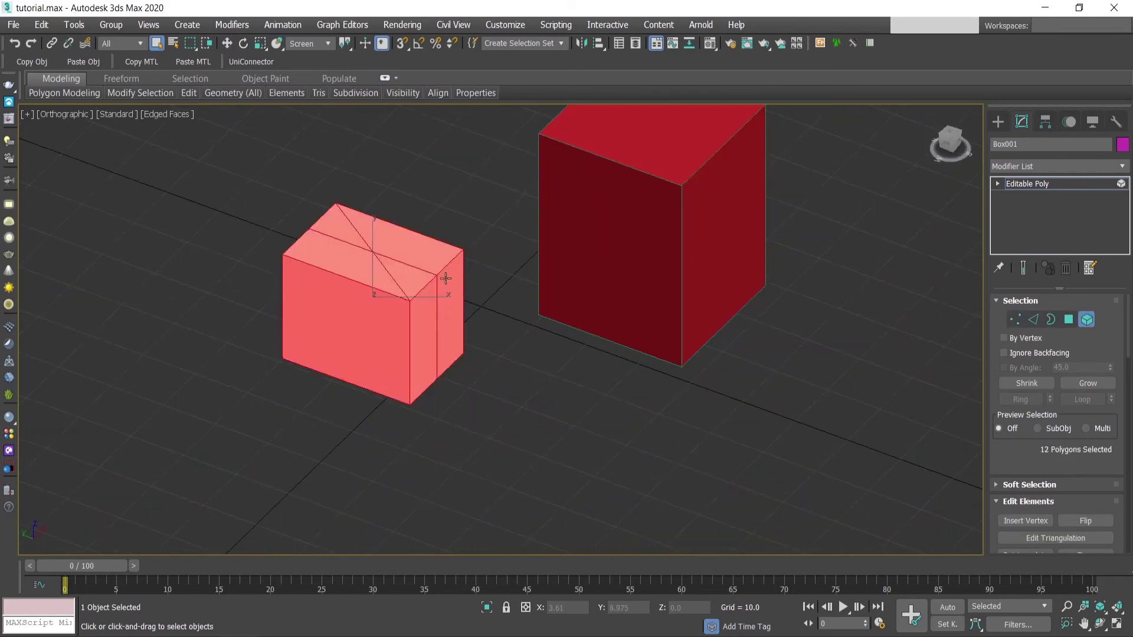
{"action": "key", "text": "w"}
{"action": "middle_click_drag", "start_coordinate": [446, 278], "coordinate": [388, 314], "text": "alt"}
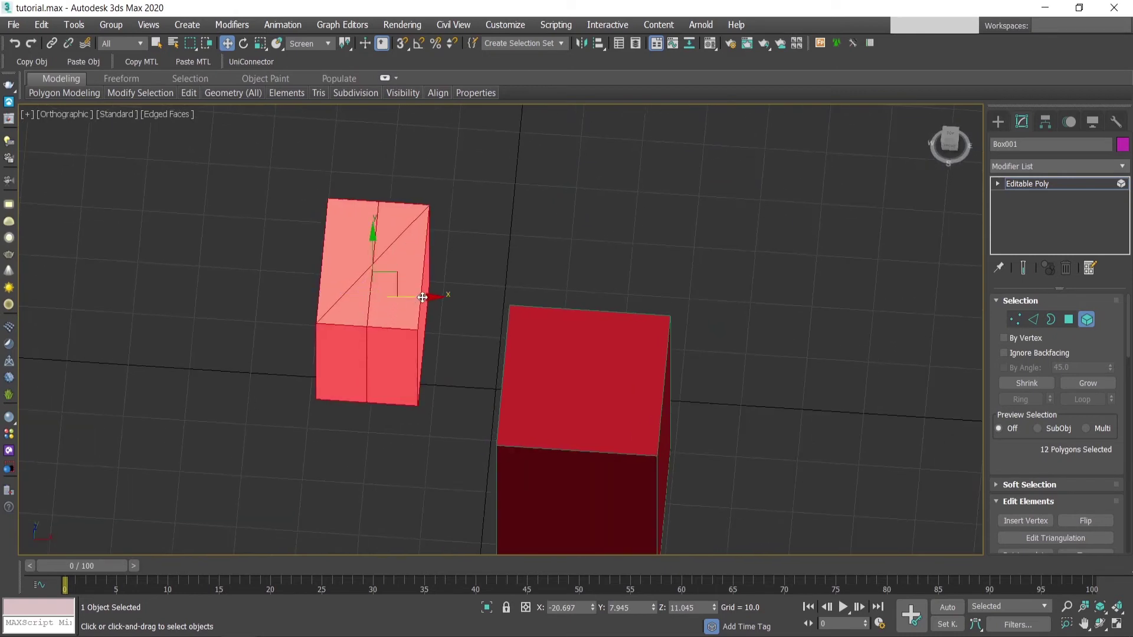
{"action": "left_click_drag", "start_coordinate": [422, 296], "coordinate": [250, 296], "text": "shift"}
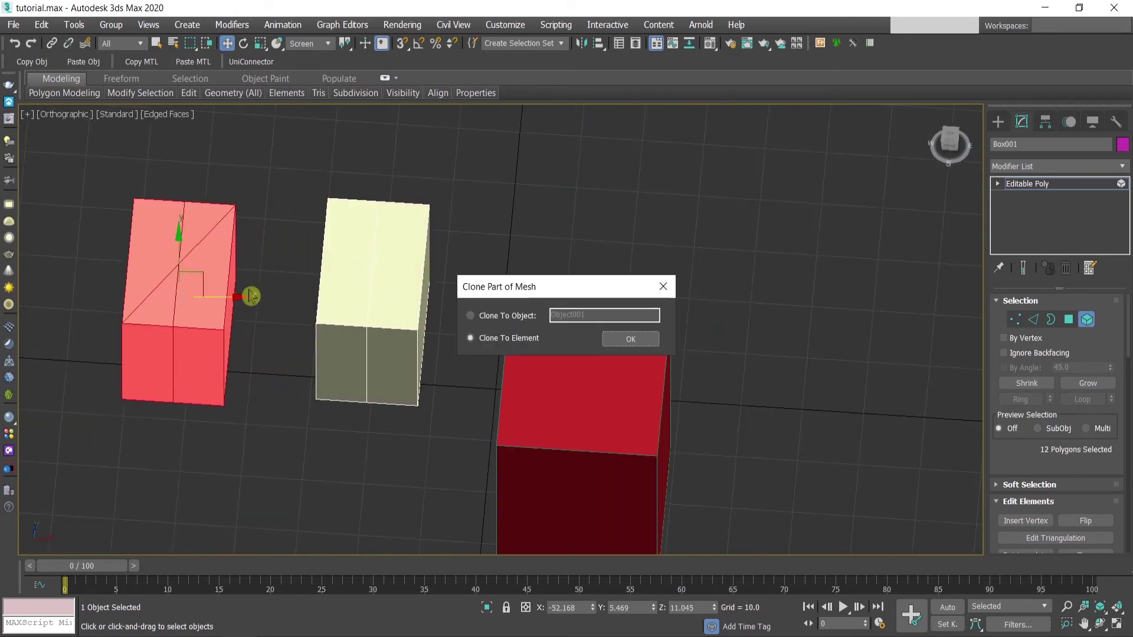
{"action": "left_click", "coordinate": [614, 338]}
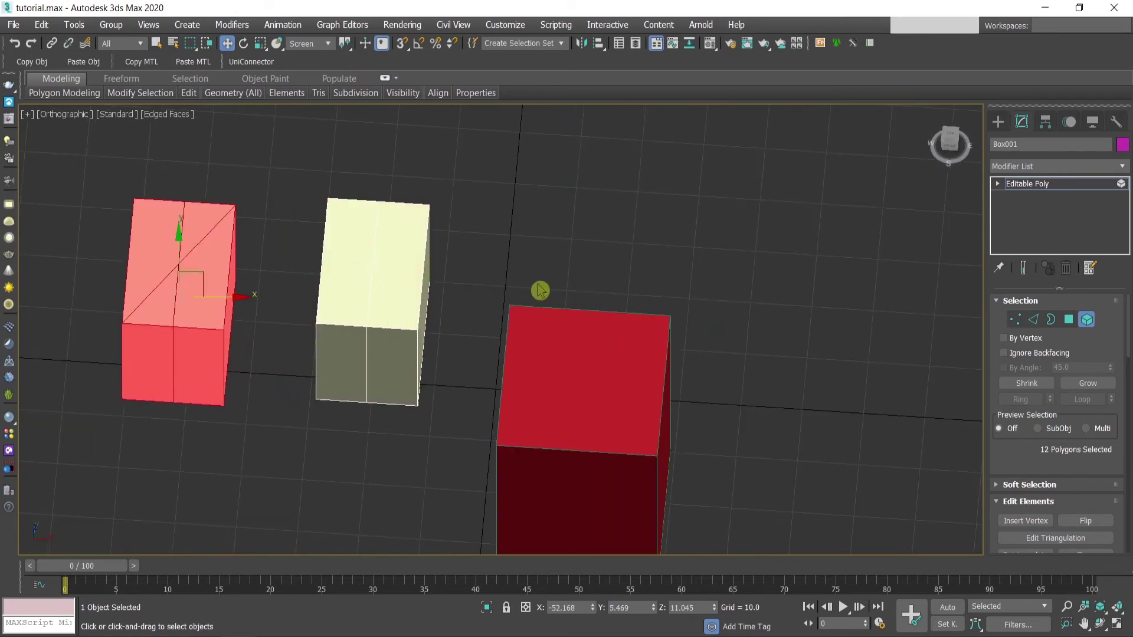
{"action": "middle_click_drag", "start_coordinate": [353, 272], "coordinate": [341, 286]}
{"action": "mouse_move", "coordinate": [286, 316]}
{"action": "middle_mouse_down"}
{"action": "mouse_move", "coordinate": [294, 334]}
{"action": "mouse_move", "coordinate": [288, 318]}
{"action": "middle_mouse_up"}
Delete the facing sides of the left and middle boxes
{"action": "key", "text": "4"}
{"action": "left_click", "coordinate": [253, 332]}
{"action": "key", "text": "Delete"}
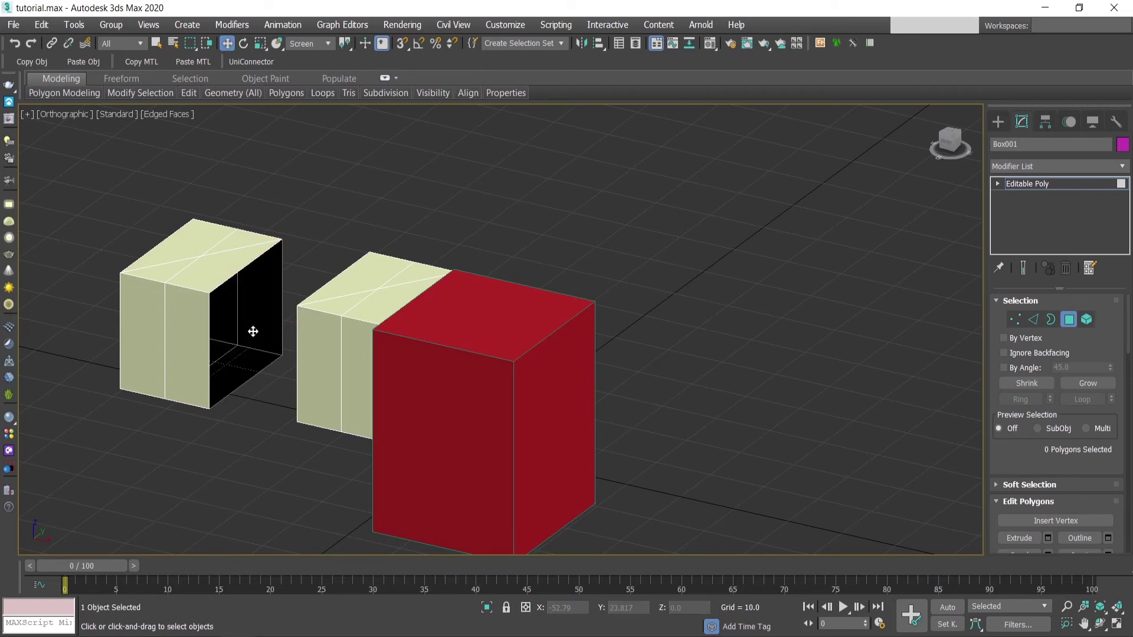
{"action": "middle_click_drag", "start_coordinate": [254, 331], "coordinate": [337, 334], "text": "alt"}
{"action": "left_click", "coordinate": [337, 334]}
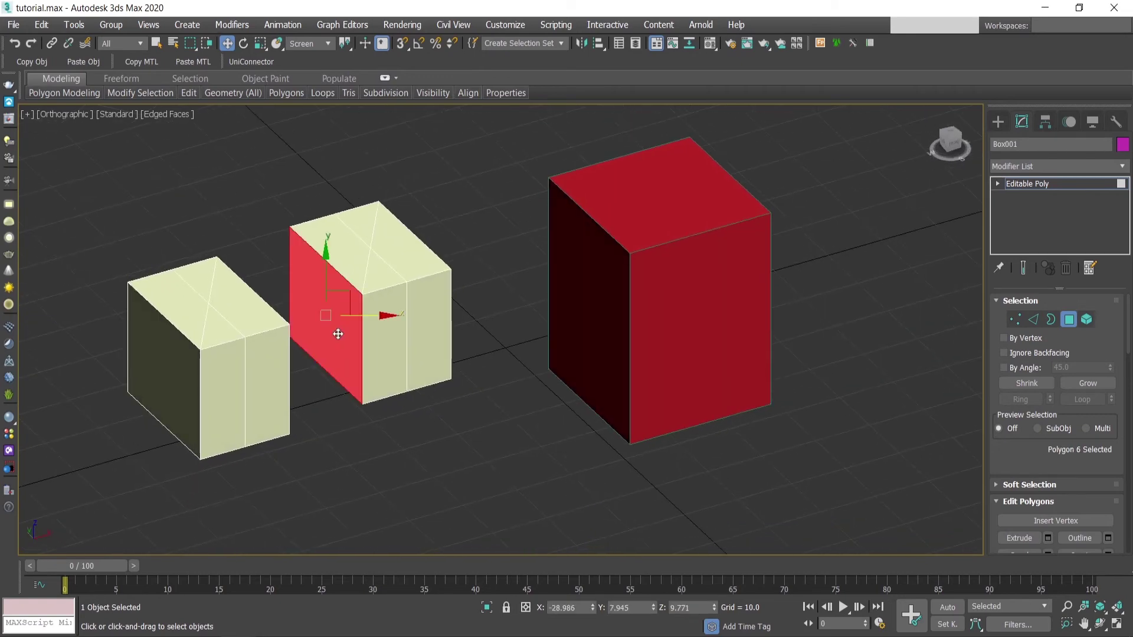
{"action": "key", "text": "Delete"}
Bridge the two open borders with UniConnector, then select the joined mesh's top polygon
{"action": "key", "text": "3"}
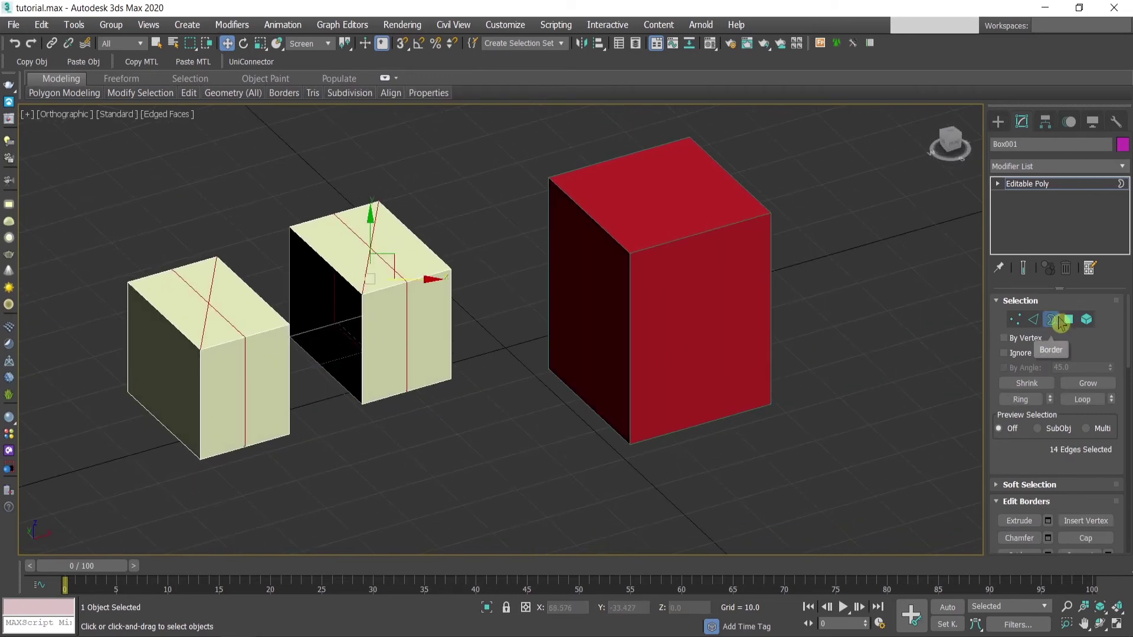
{"action": "left_click", "coordinate": [321, 263]}
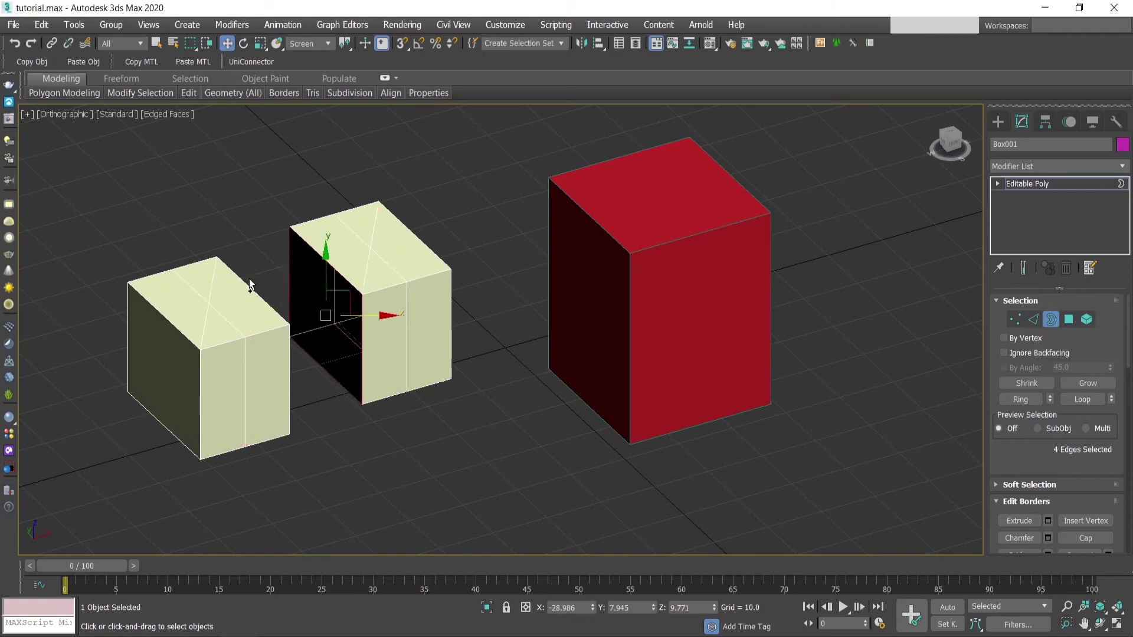
{"action": "middle_click_drag", "start_coordinate": [392, 314], "coordinate": [329, 342], "text": "alt"}
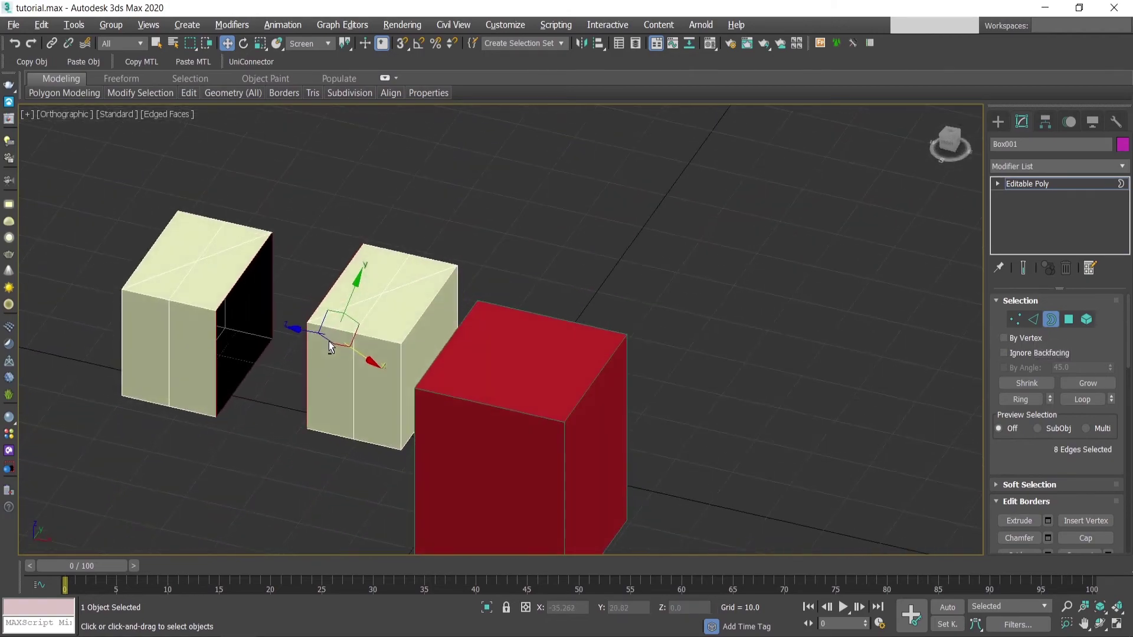
{"action": "left_click", "coordinate": [251, 62]}
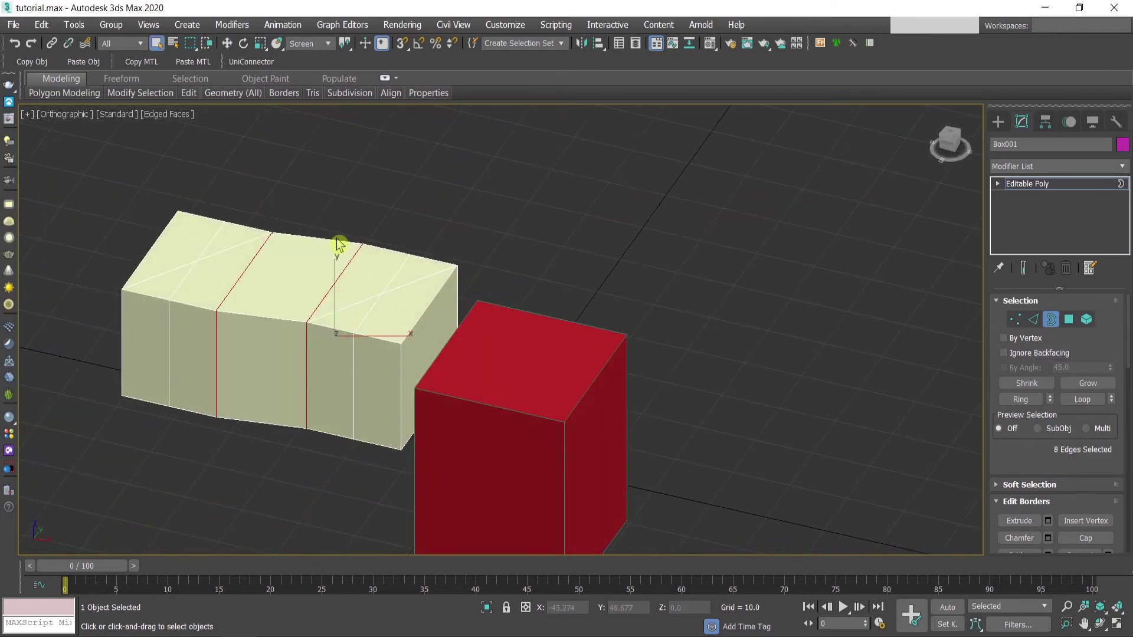
{"action": "middle_click_drag", "start_coordinate": [338, 244], "coordinate": [367, 275], "text": "alt"}
{"action": "key", "text": "4"}
{"action": "left_click", "coordinate": [331, 300]}
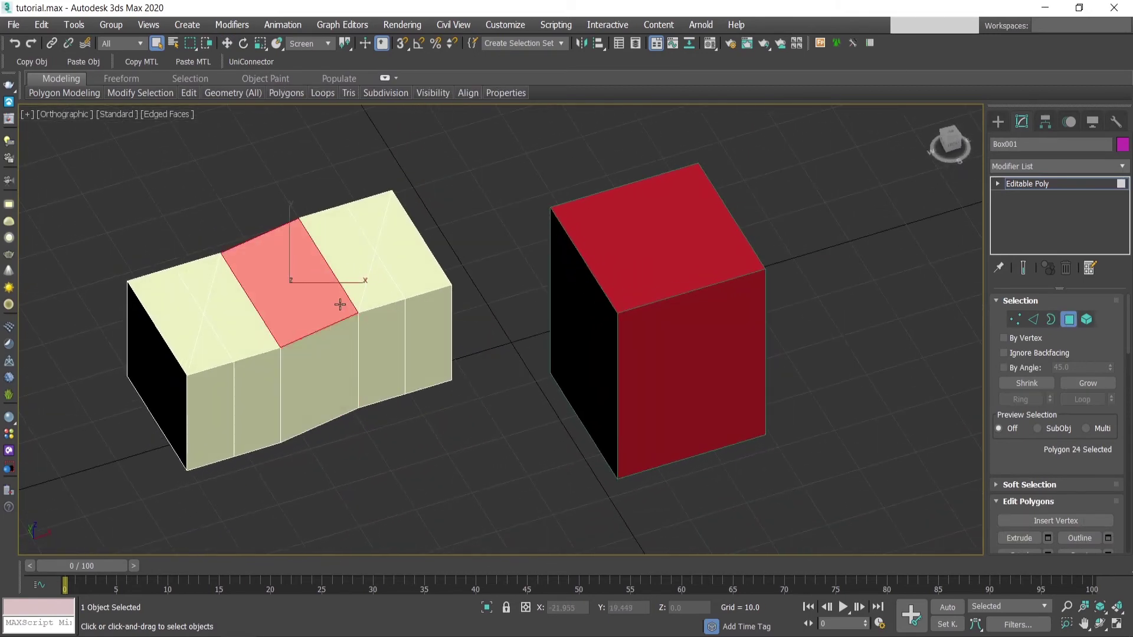
Delete the top polygon and fill the hole with a new face from its four edges
{"action": "key", "text": "Delete"}
{"action": "left_click", "coordinate": [342, 319]}
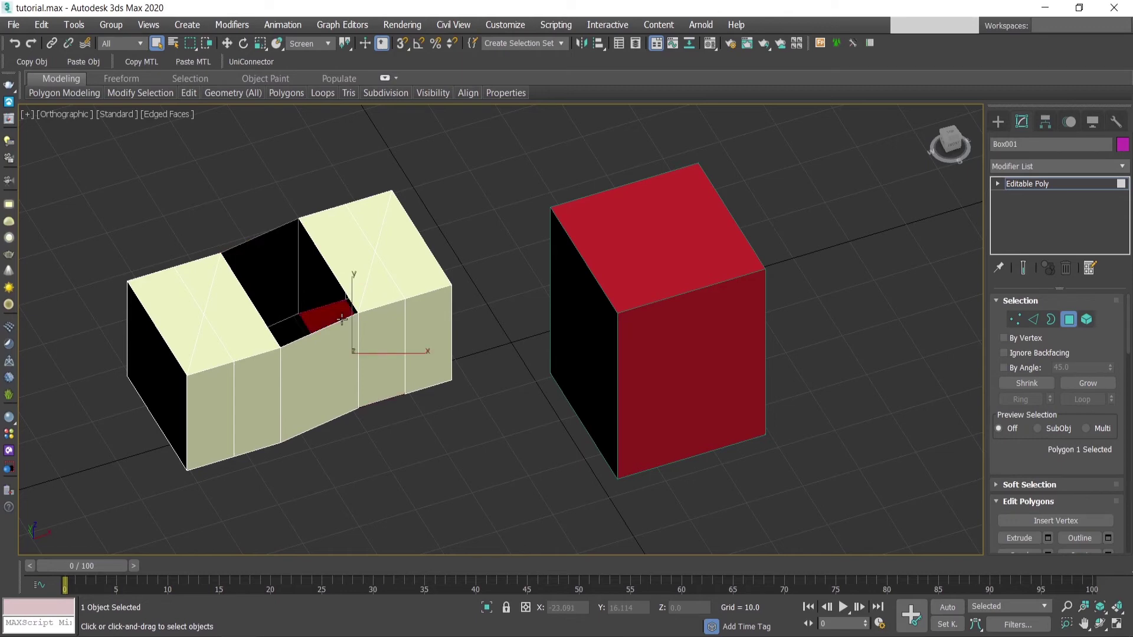
{"action": "key", "text": "3"}
{"action": "left_click", "coordinate": [317, 333]}
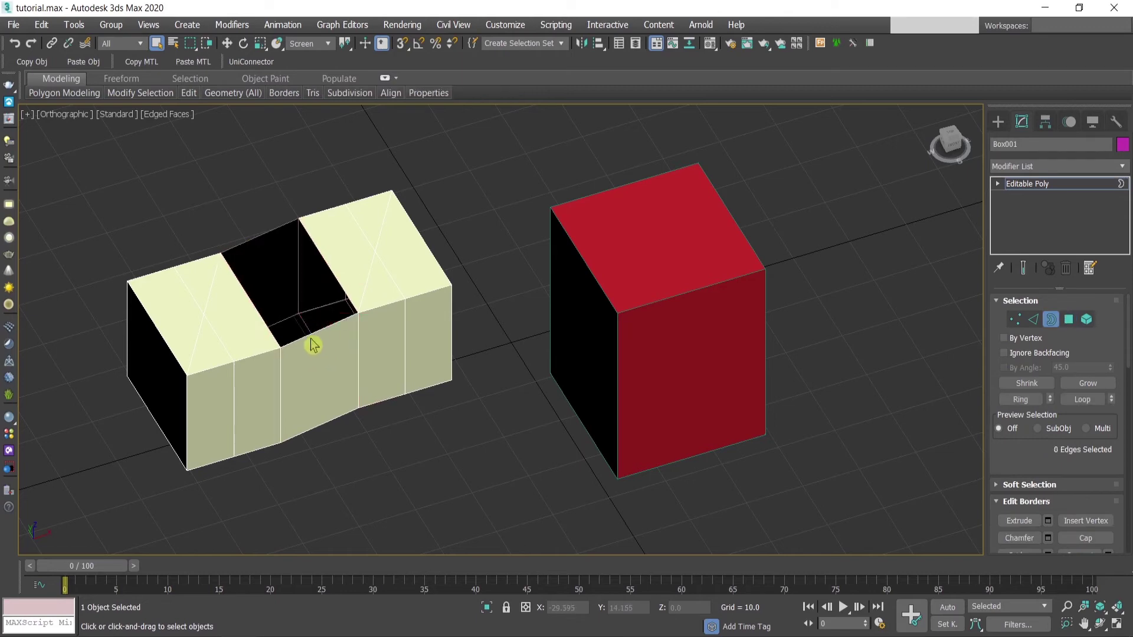
{"action": "left_click", "coordinate": [304, 335]}
{"action": "left_click", "coordinate": [266, 260]}
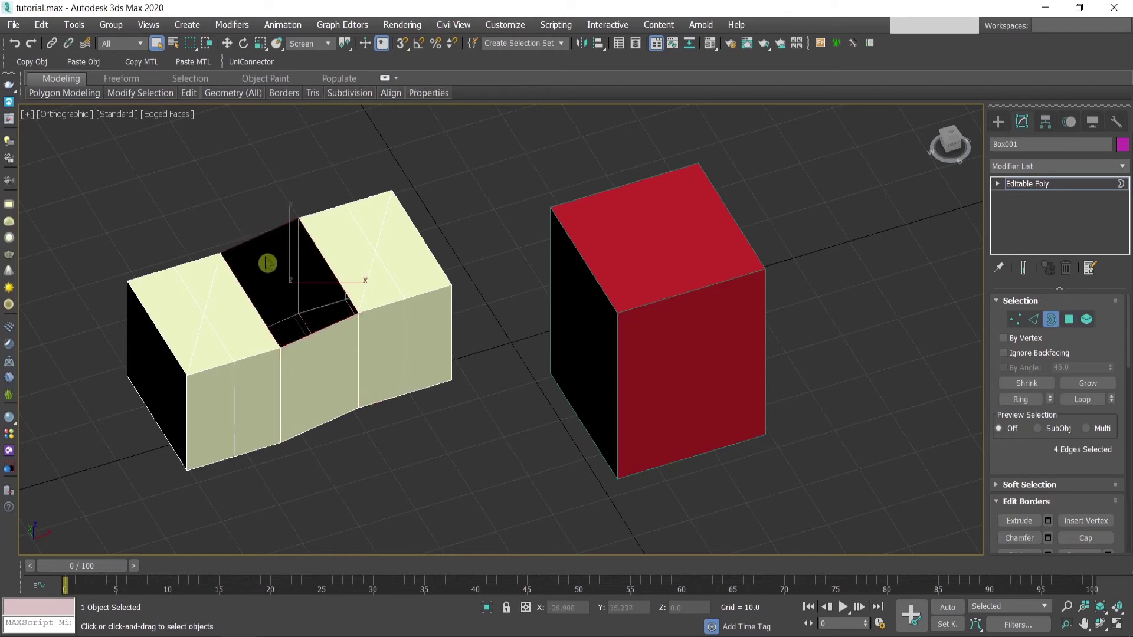
{"action": "left_click", "coordinate": [245, 64]}
{"action": "left_click", "coordinate": [426, 223]}
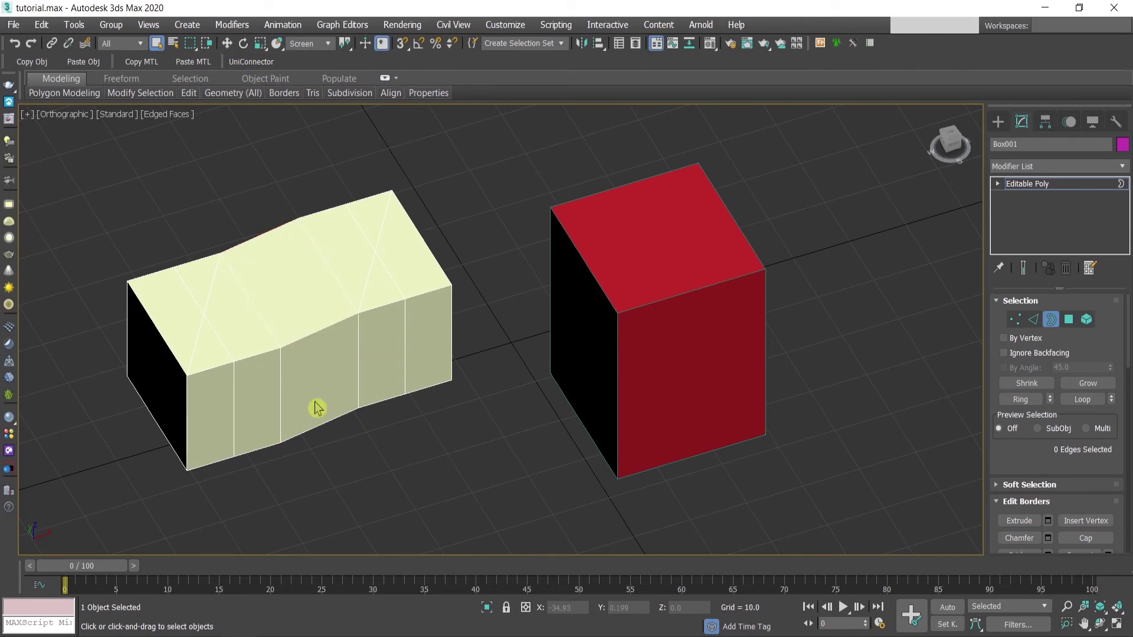
Delete the four middle-section faces to split the box into two halves
{"action": "middle_click_drag", "start_coordinate": [331, 389], "coordinate": [312, 391], "text": "alt"}
{"action": "key", "text": "4"}
{"action": "left_click", "coordinate": [296, 391]}
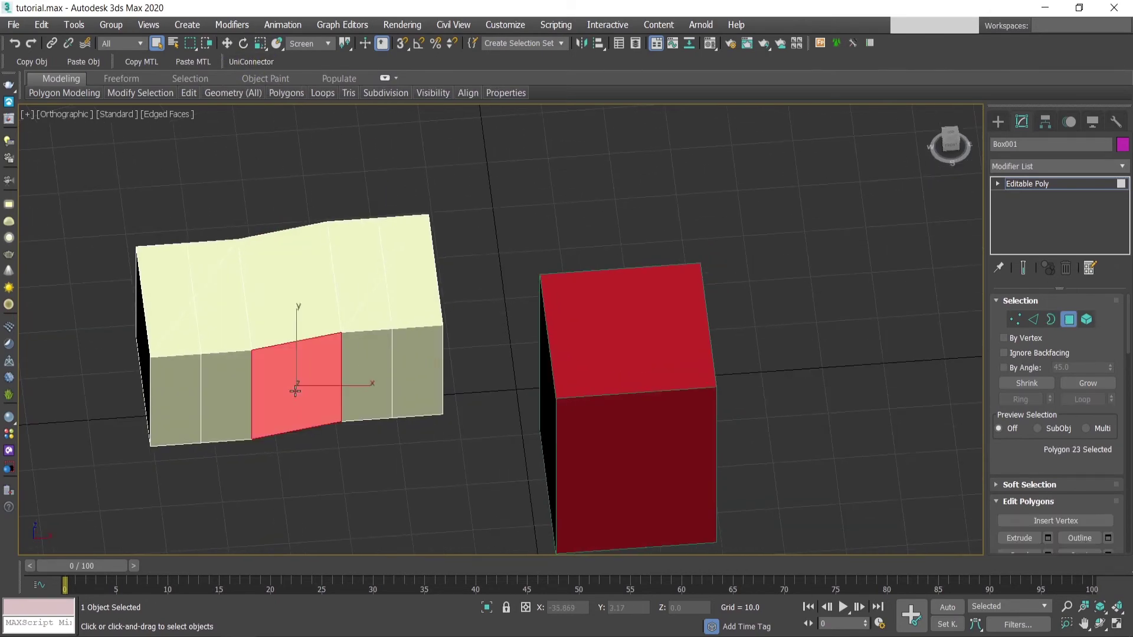
{"action": "key", "text": "Delete"}
{"action": "left_click", "coordinate": [273, 334]}
{"action": "key", "text": "Delete"}
{"action": "left_click", "coordinate": [294, 346]}
{"action": "key", "text": "Delete"}
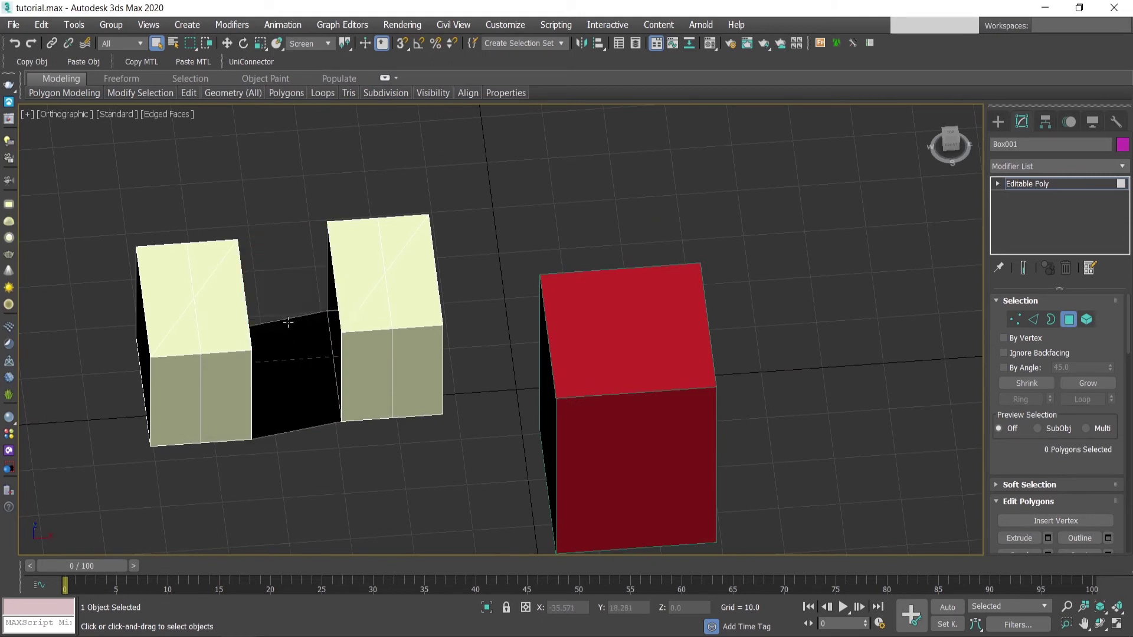
{"action": "left_click", "coordinate": [302, 399]}
{"action": "key", "text": "Delete"}
{"action": "middle_click_drag", "start_coordinate": [275, 402], "coordinate": [288, 400], "text": "alt"}
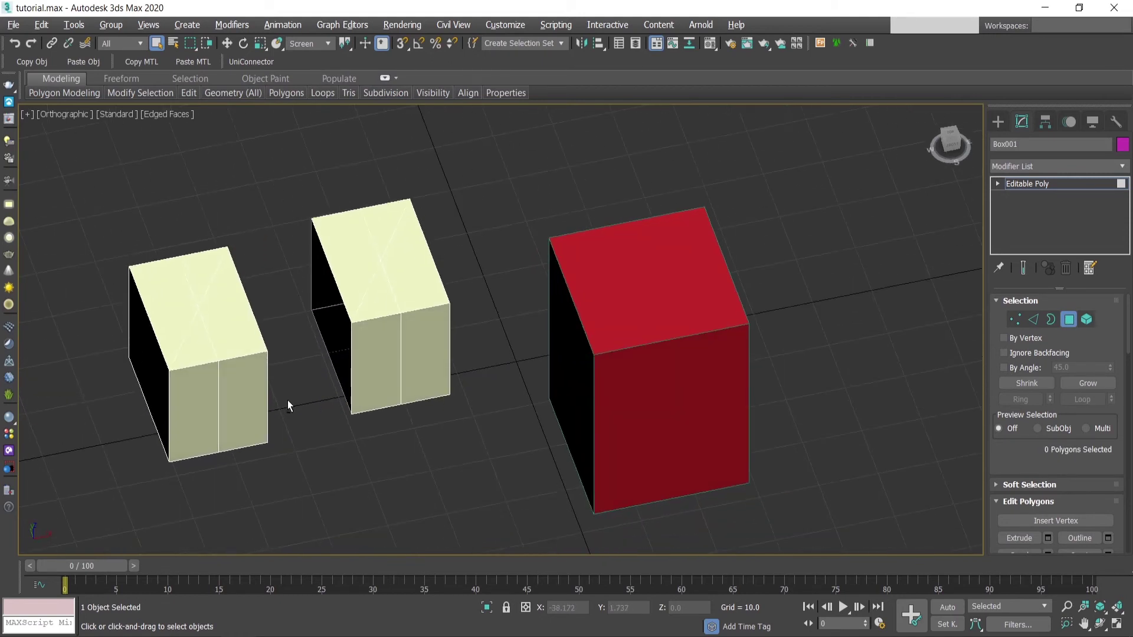
Bridge the facing inner edges of the two halves with a new face
{"action": "key", "text": "2"}
{"action": "left_click", "coordinate": [269, 404]}
{"action": "left_click", "coordinate": [350, 367], "text": "ctrl"}
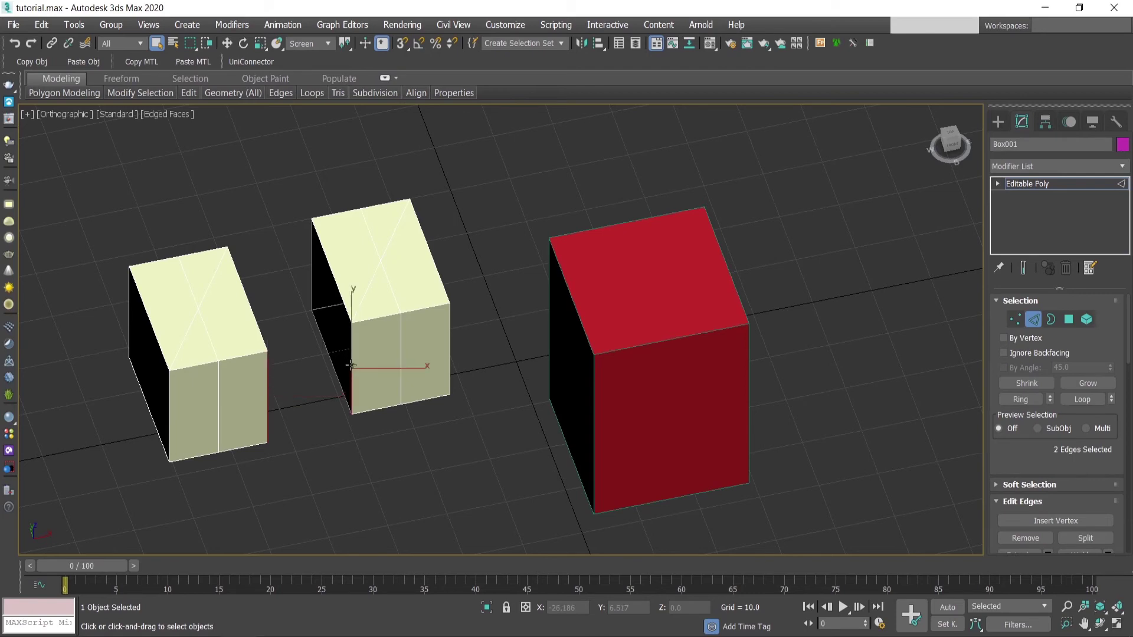
{"action": "key", "text": "shift+b"}
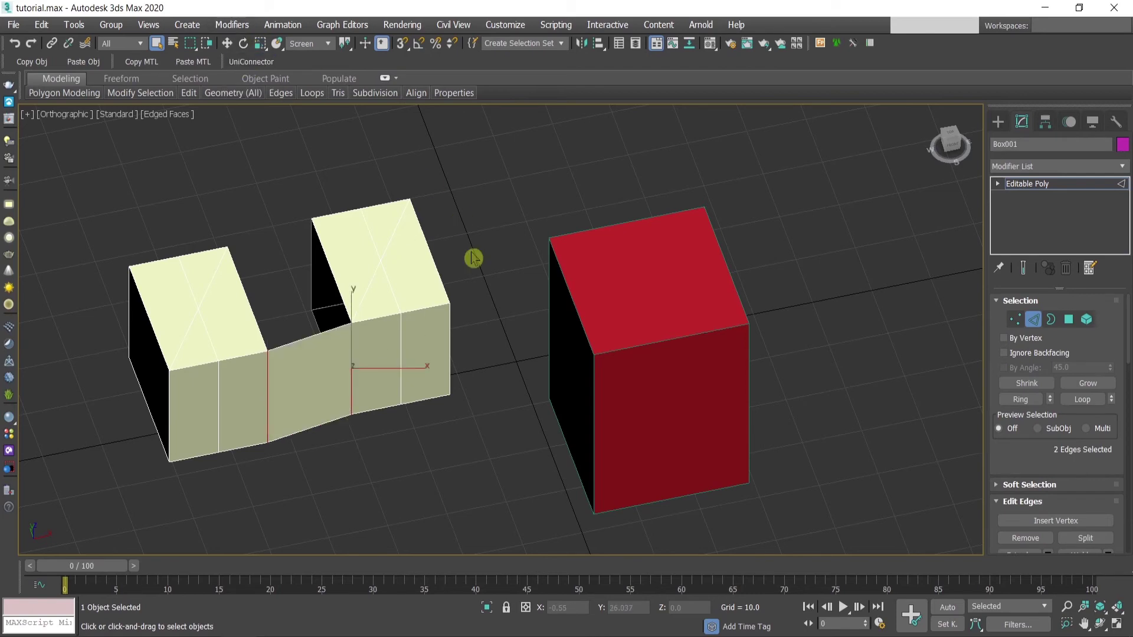
Draw a four-vertex zigzag line spline in free space on the grid
{"action": "left_click", "coordinate": [472, 258]}
{"action": "middle_click_drag", "start_coordinate": [472, 257], "coordinate": [651, 435], "text": "alt"}
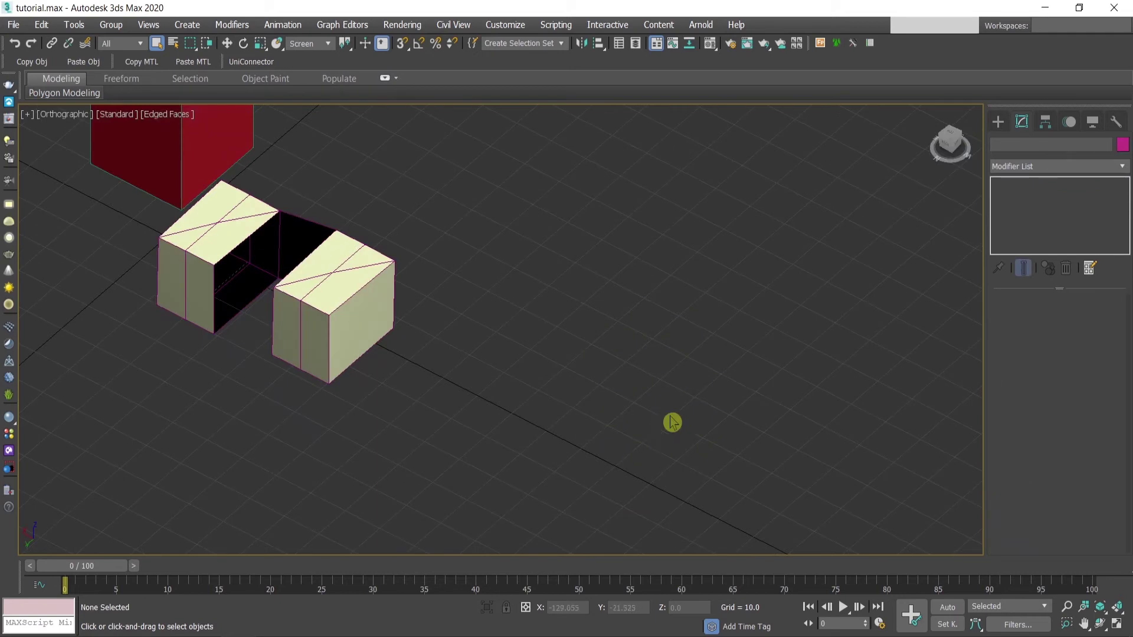
{"action": "left_click", "coordinate": [1025, 223]}
{"action": "left_click", "coordinate": [400, 470]}
{"action": "left_click", "coordinate": [480, 344]}
{"action": "left_click", "coordinate": [526, 489]}
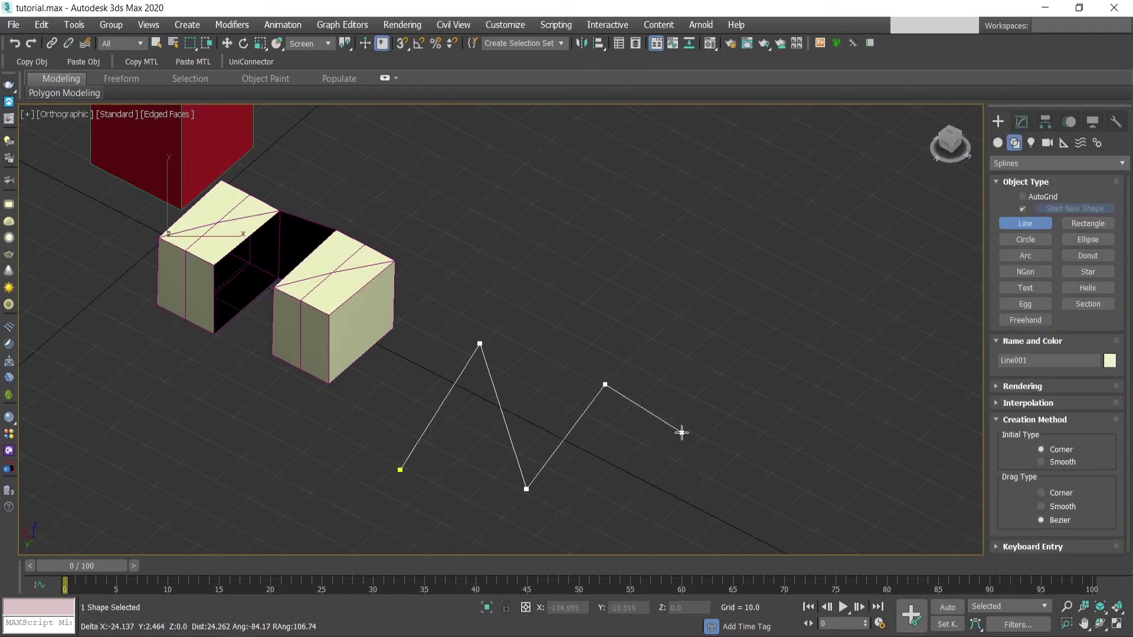
{"action": "left_click", "coordinate": [604, 384]}
{"action": "right_click", "coordinate": [631, 375]}
Divide the line's left segment with a new vertex
{"action": "key", "text": "ctrl+a"}
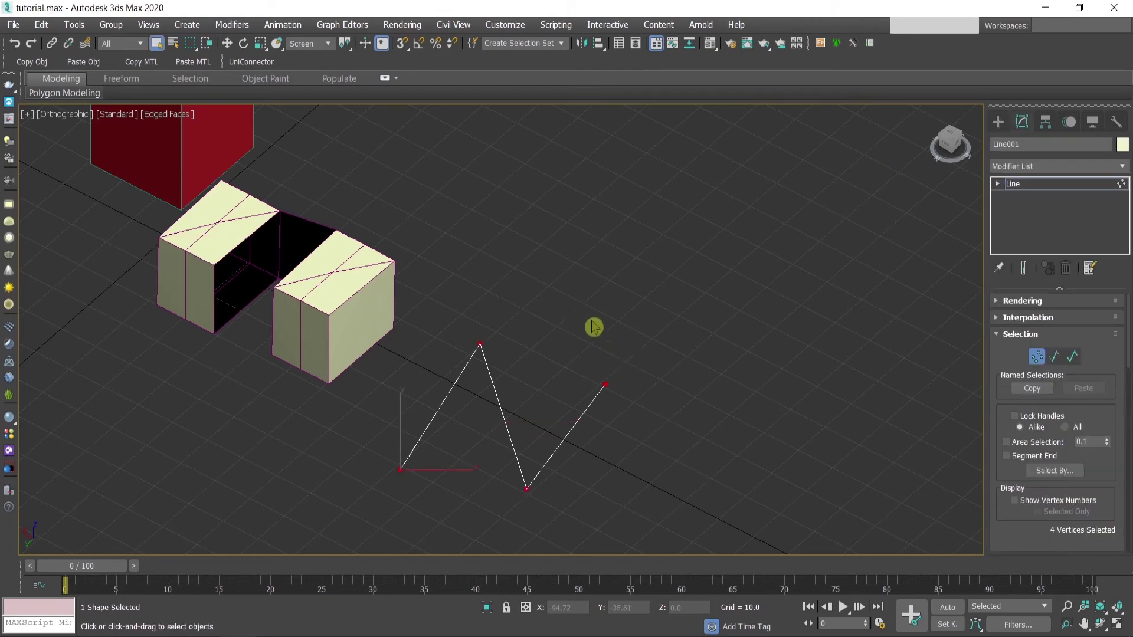
{"action": "right_click", "coordinate": [542, 328]}
{"action": "left_click", "coordinate": [514, 227]}
{"action": "key", "text": "2"}
{"action": "left_click", "coordinate": [435, 412]}
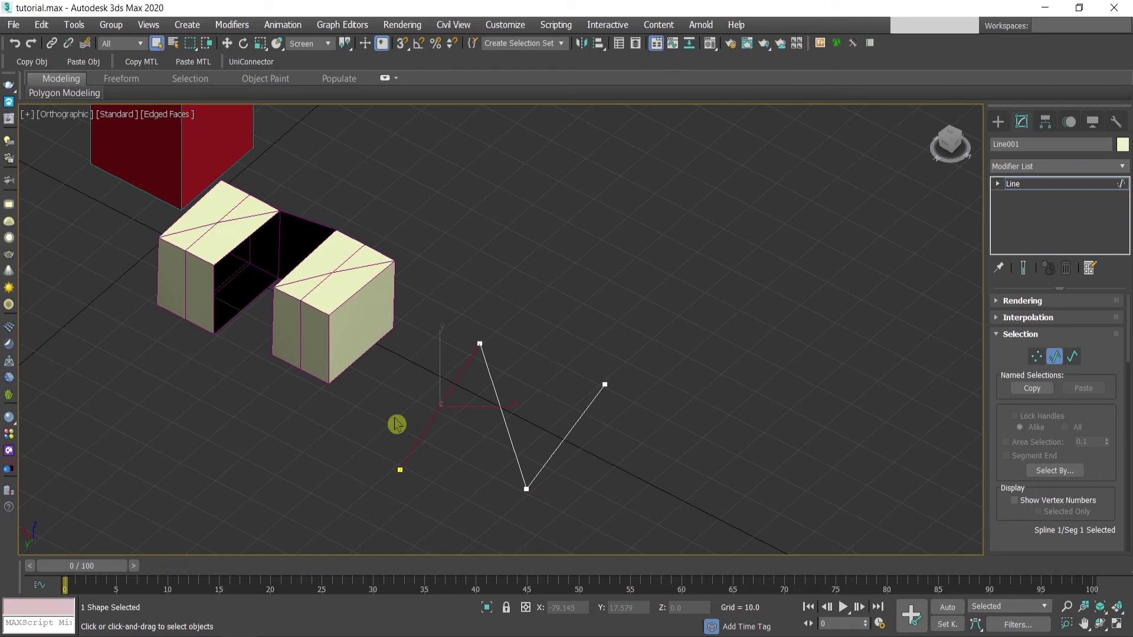
{"action": "left_click", "coordinate": [251, 63]}
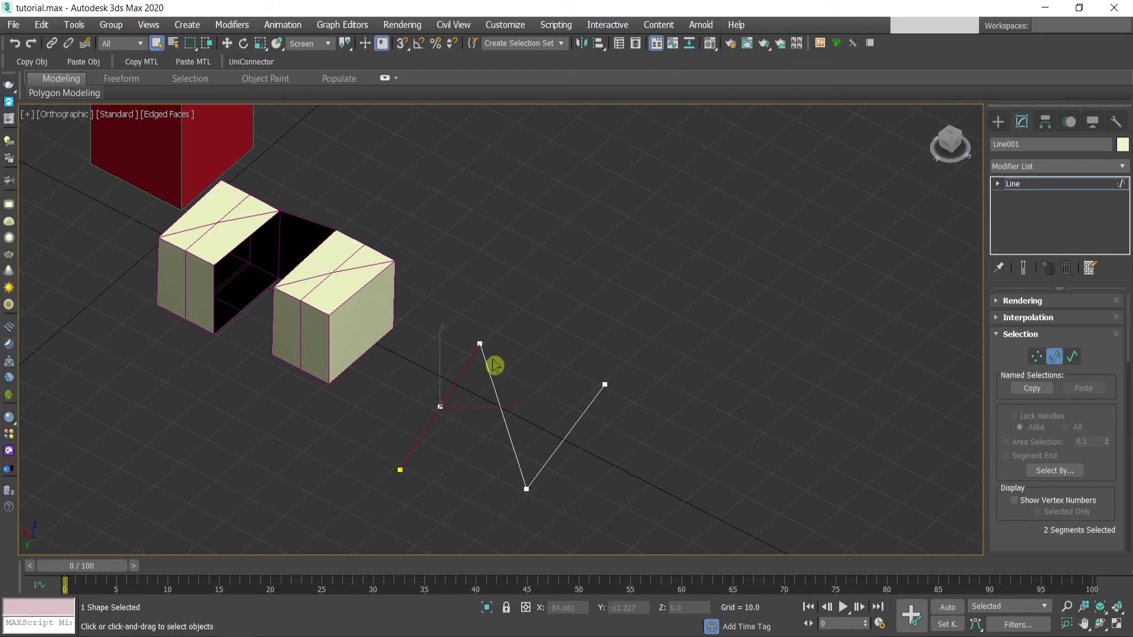
{"action": "key", "text": "ctrl+i"}
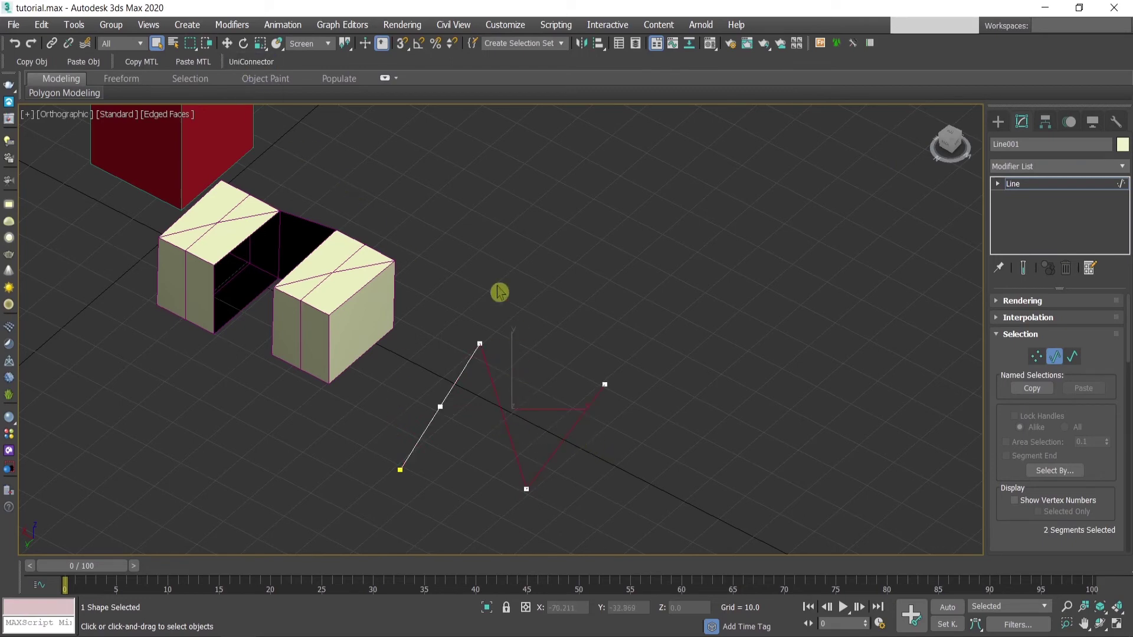
Connect the two bottom vertices, then the top and right vertices, with new segments
{"action": "middle_click_drag", "start_coordinate": [532, 478], "coordinate": [538, 457]}
{"action": "key", "text": "1"}
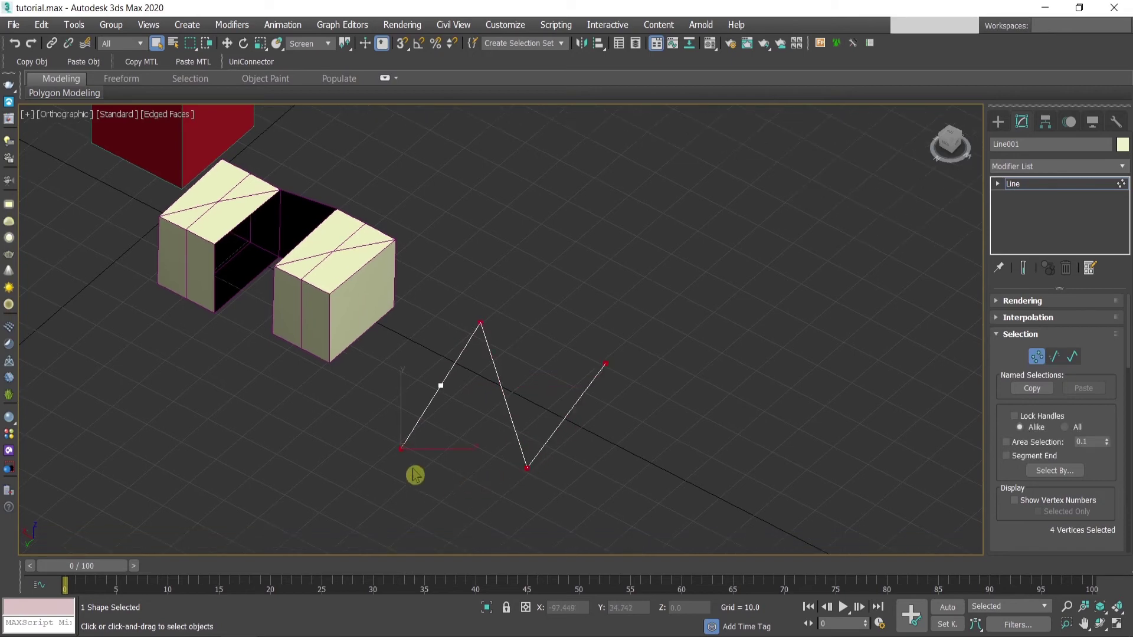
{"action": "left_click_drag", "start_coordinate": [398, 444], "coordinate": [560, 519]}
{"action": "left_click", "coordinate": [269, 61]}
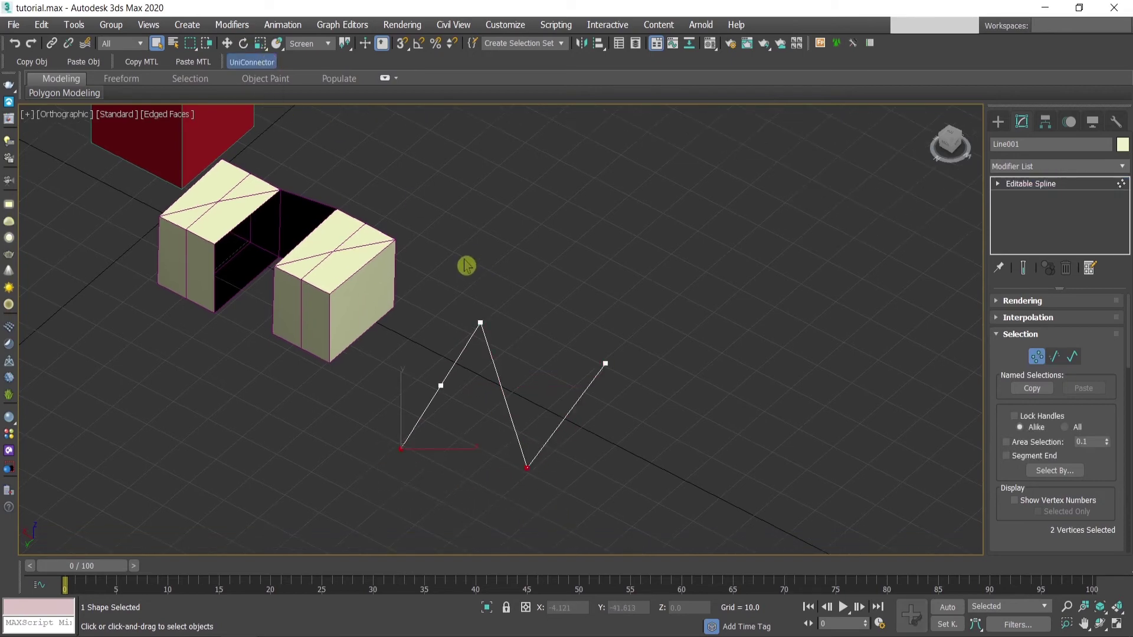
{"action": "left_click_drag", "start_coordinate": [455, 248], "coordinate": [678, 367]}
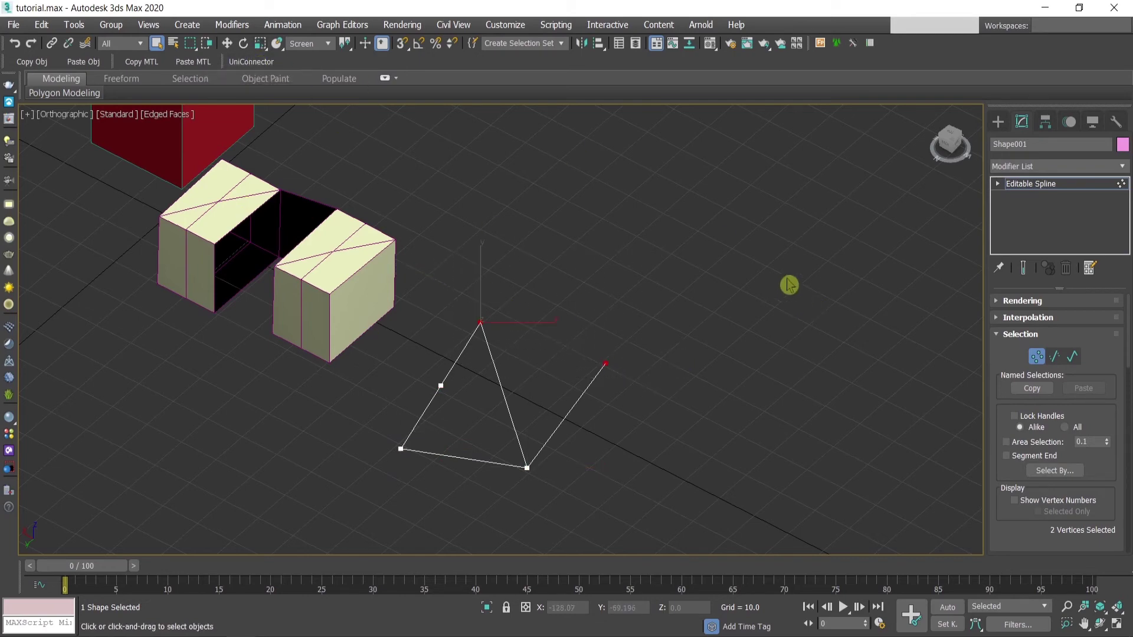
{"action": "left_click", "coordinate": [262, 64]}
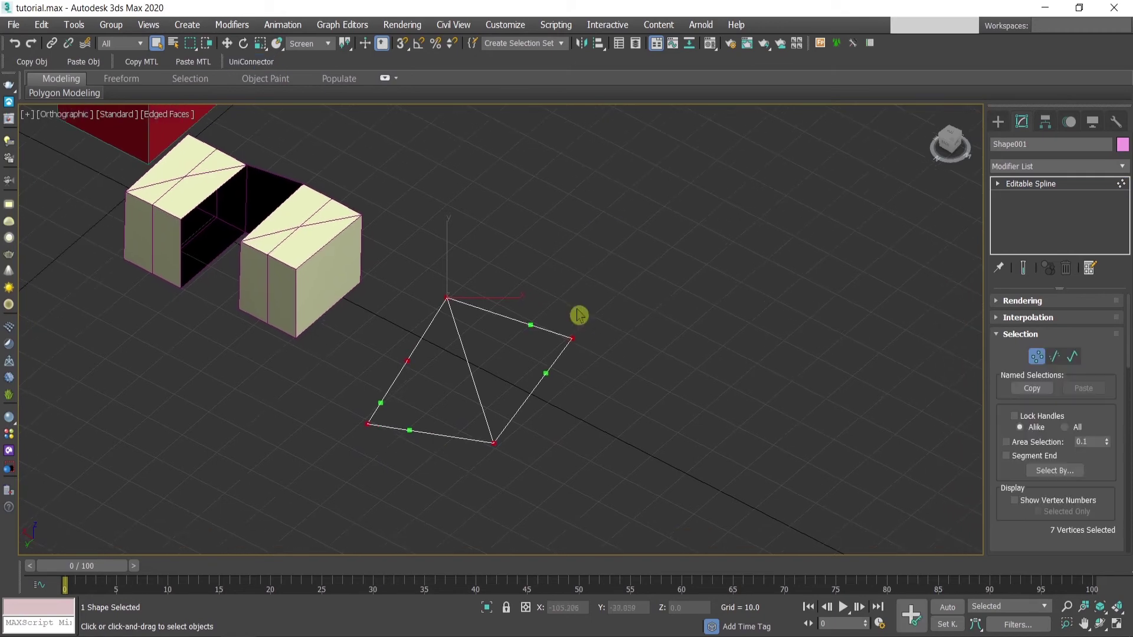
Select and deselect the split box, then zoom out to frame all objects
{"action": "scroll", "coordinate": [624, 287], "scroll_direction": "down", "scroll_amount": 2}
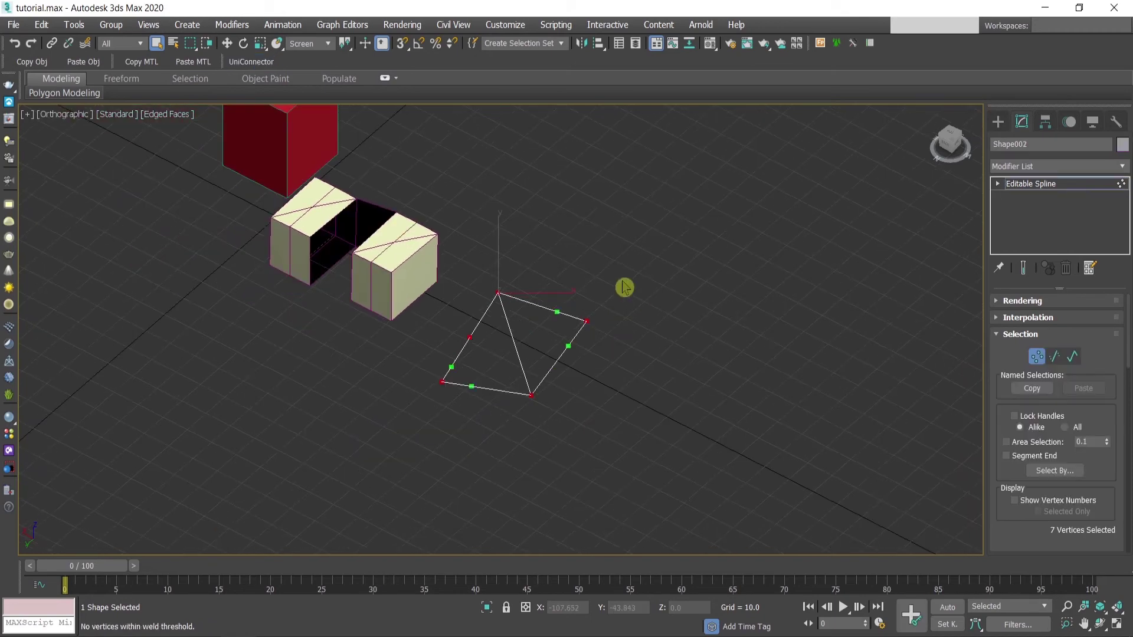
{"action": "scroll", "coordinate": [624, 287], "scroll_direction": "up", "scroll_amount": 2}
{"action": "key", "text": "shift+z"}
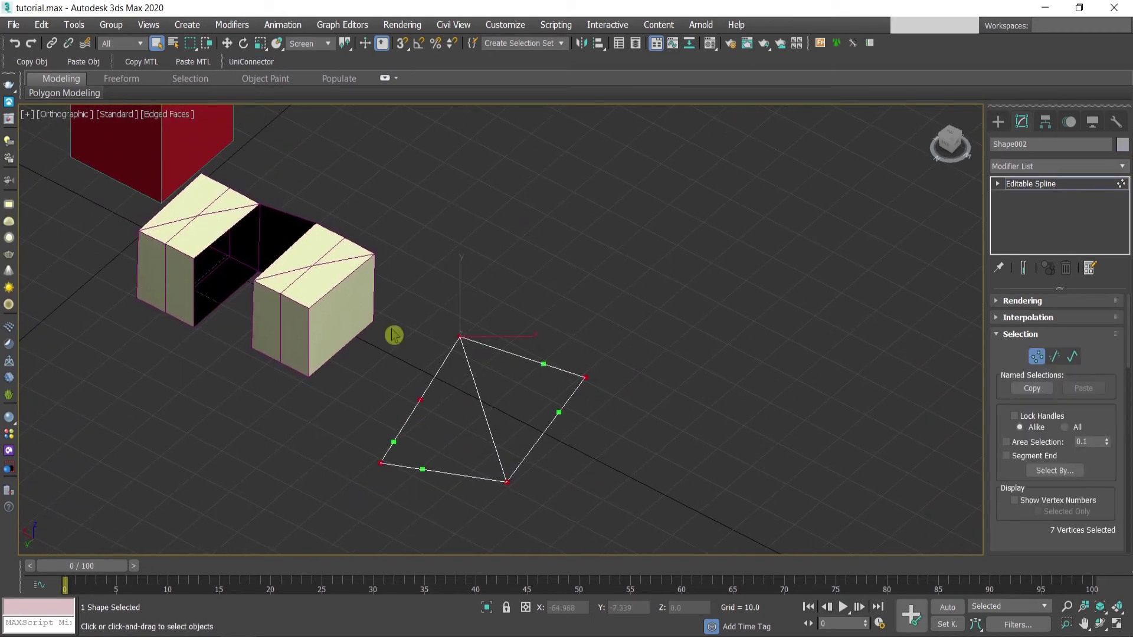
{"action": "key", "text": "shift+z"}
{"action": "key", "text": "1"}
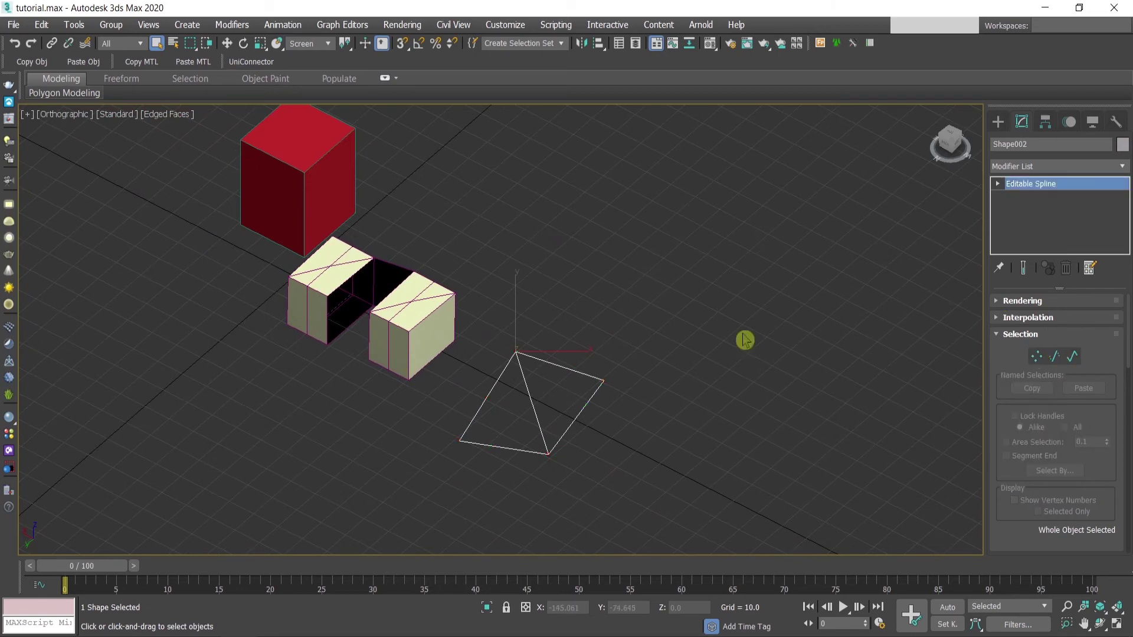
{"action": "left_click", "coordinate": [379, 330]}
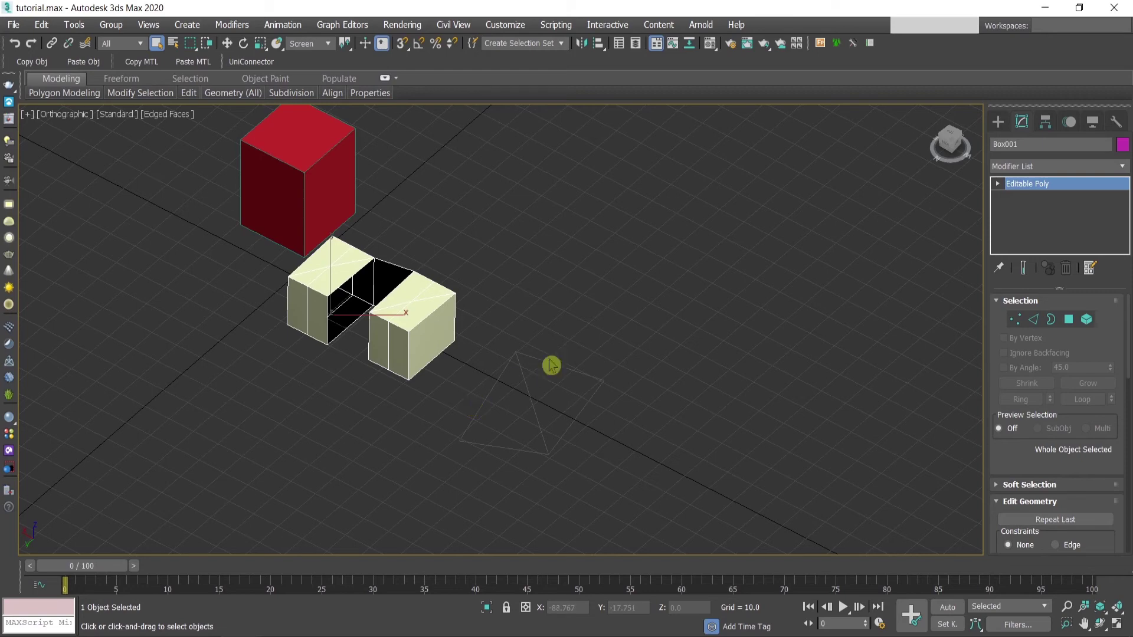
{"action": "scroll", "coordinate": [1059, 357], "scroll_direction": "down", "scroll_amount": 5}
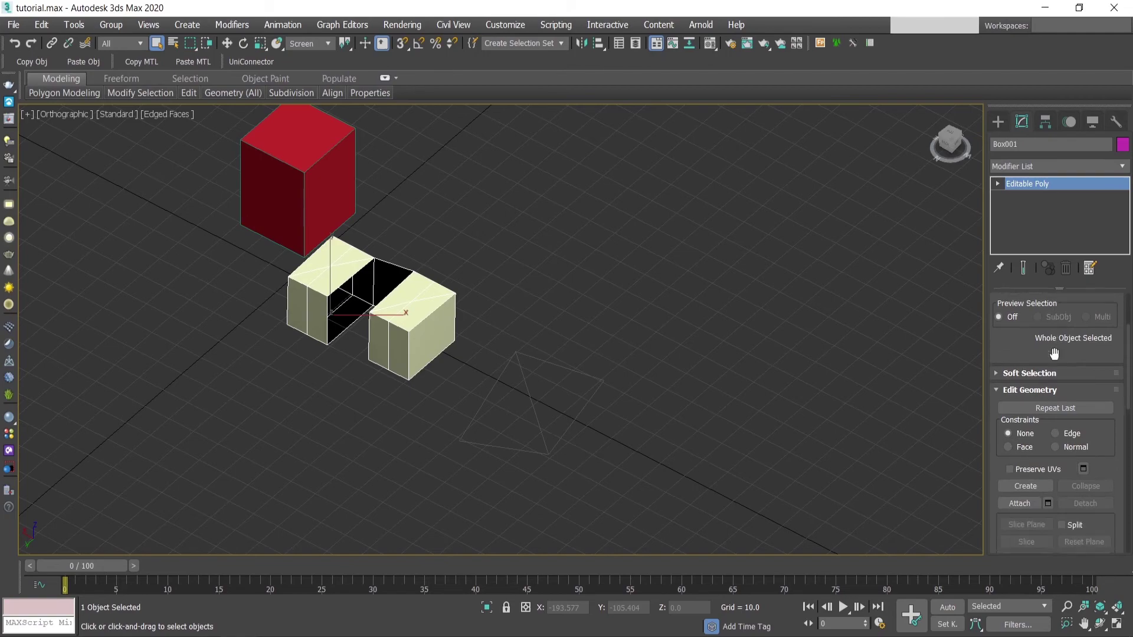
{"action": "scroll", "coordinate": [844, 333], "scroll_direction": "down", "scroll_amount": 2}
{"action": "scroll", "coordinate": [843, 336], "scroll_direction": "down", "scroll_amount": 4}
{"action": "scroll", "coordinate": [729, 321], "scroll_direction": "up", "scroll_amount": 7}
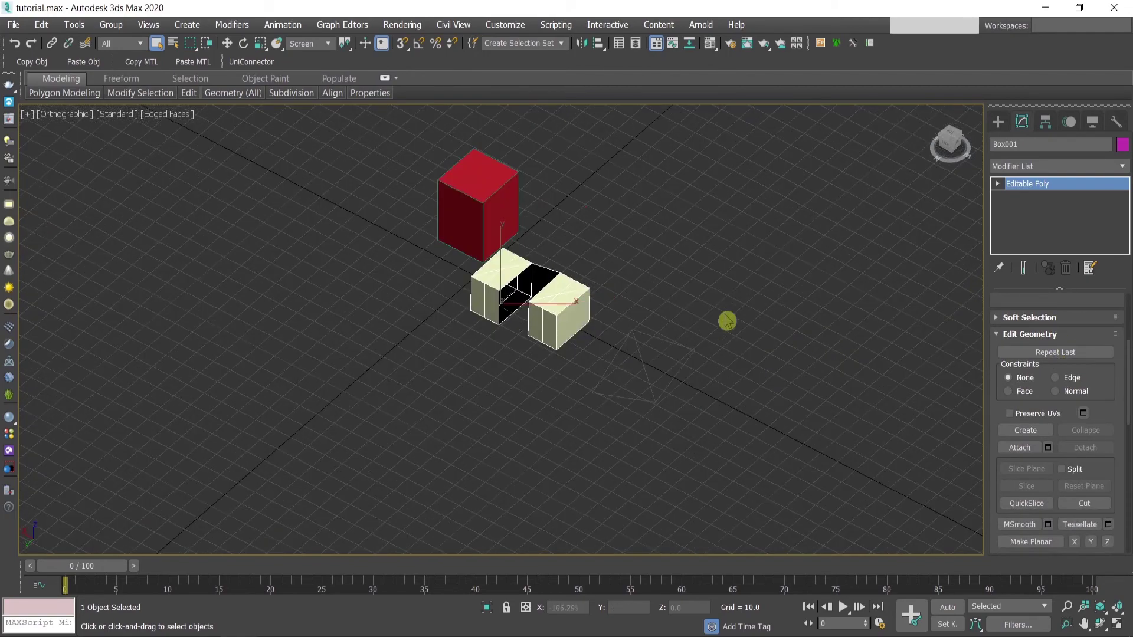
{"action": "middle_click_drag", "start_coordinate": [652, 342], "coordinate": [616, 273]}
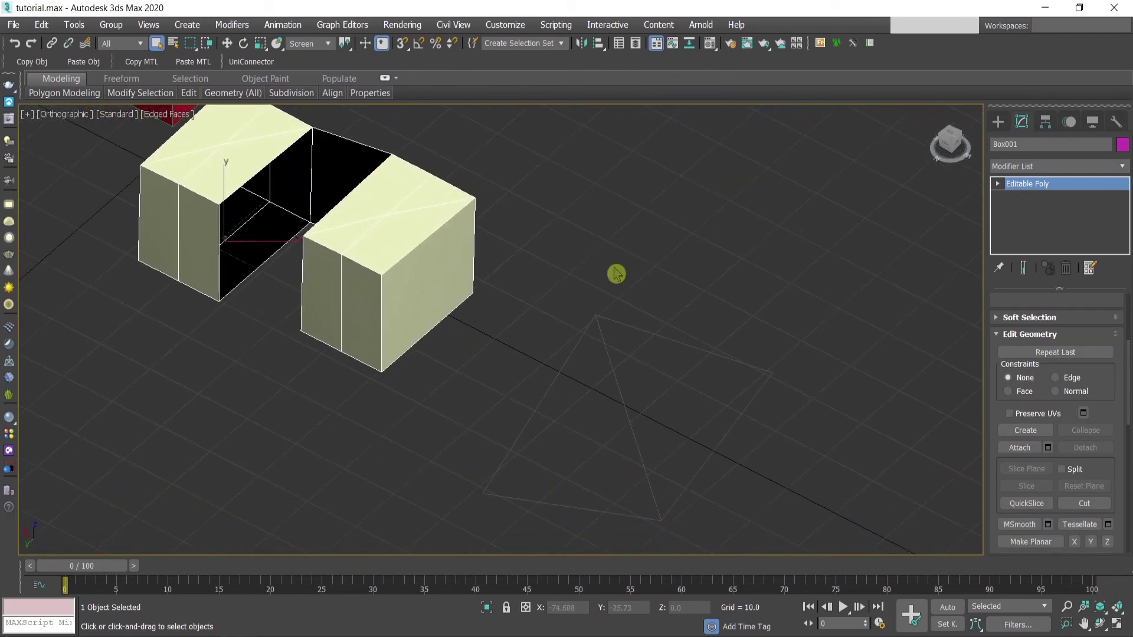
{"action": "left_click", "coordinate": [616, 274]}
{"action": "key", "text": "z"}
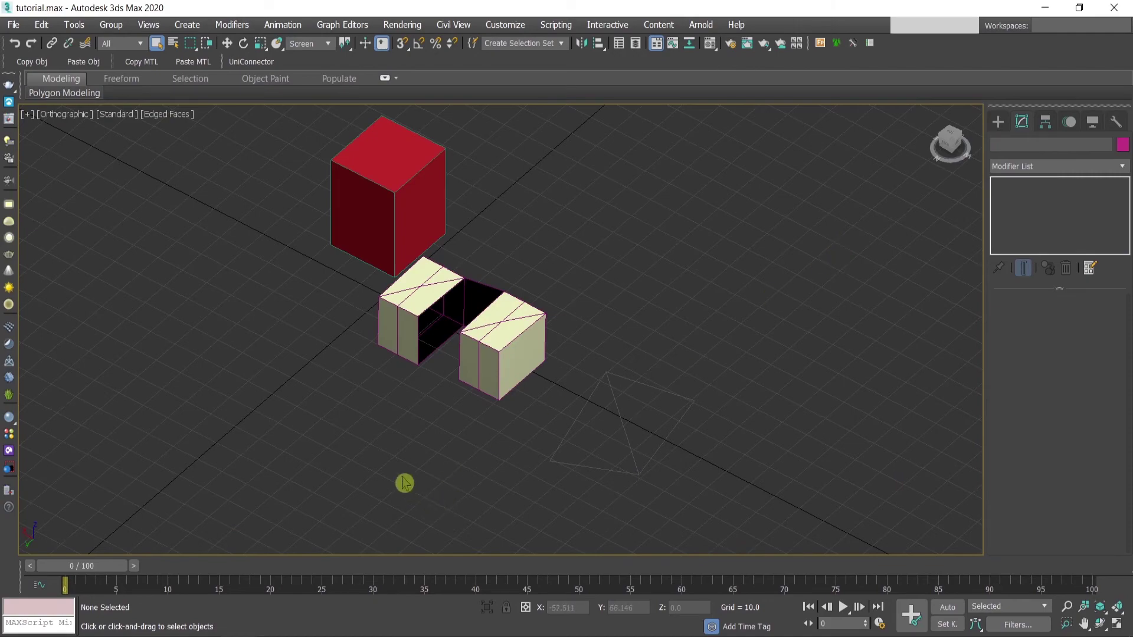
{"action": "left_click", "coordinate": [217, 634]}
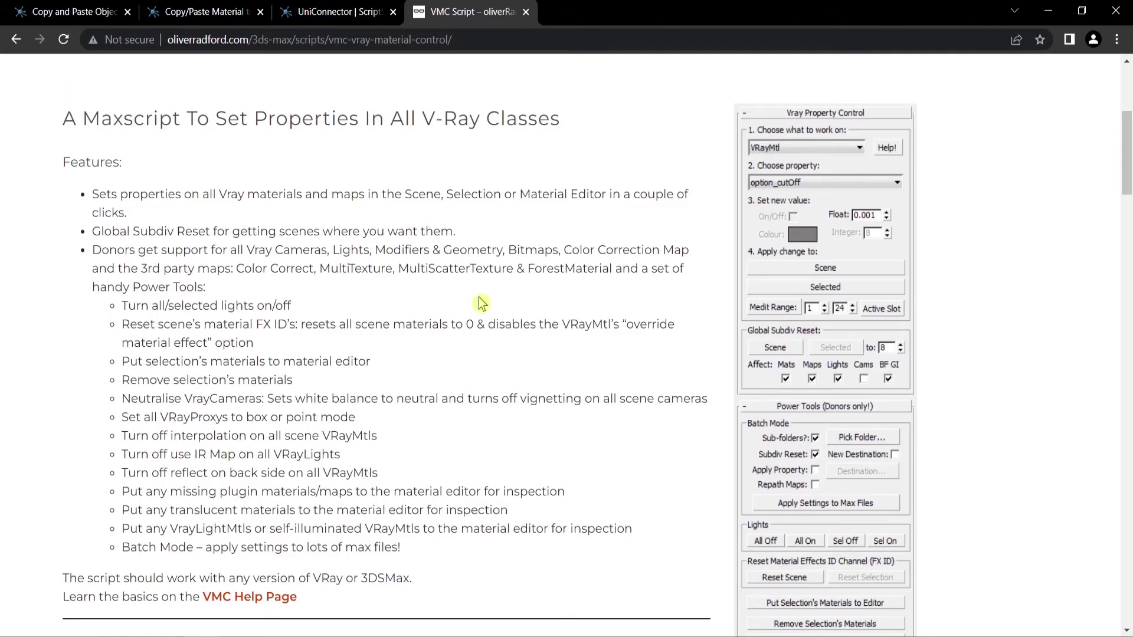
{"action": "key", "text": "alt+Tab"}
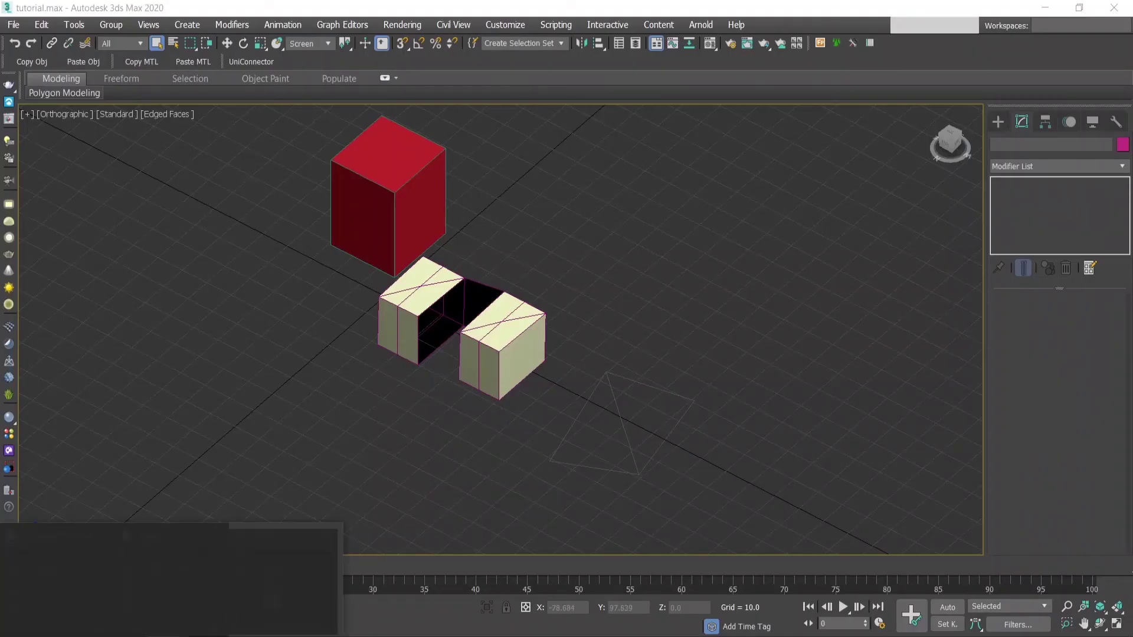
Install VMC_v2.1306.mzp by dropping it into the viewport and dismiss the installation prompts
{"action": "key", "text": "alt+Tab"}
{"action": "left_click_drag", "start_coordinate": [597, 242], "coordinate": [260, 342]}
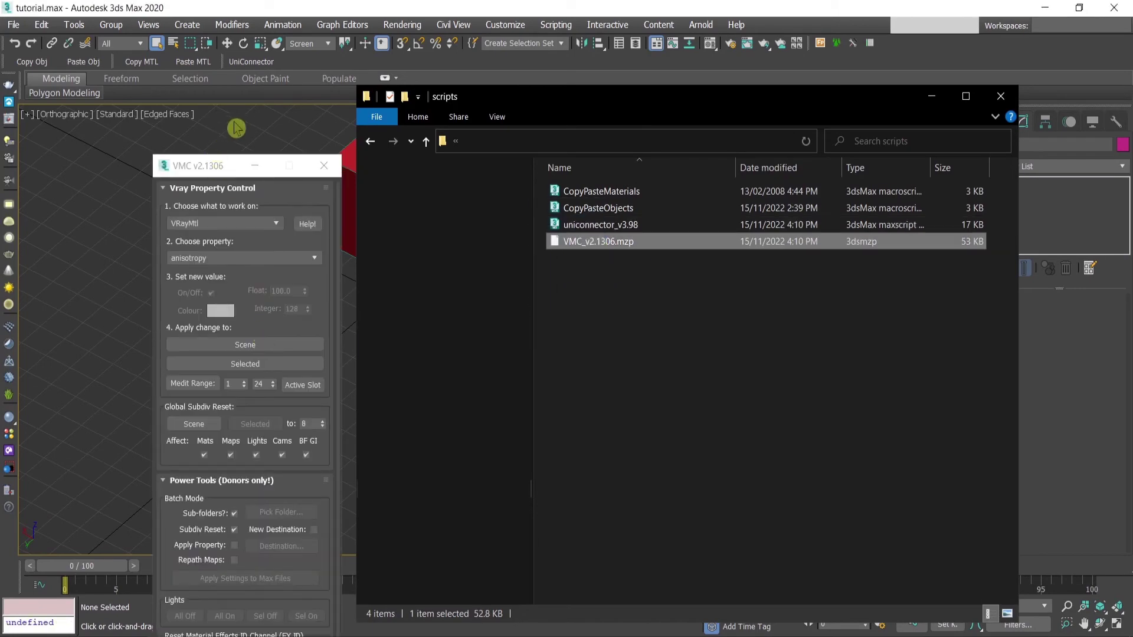
{"action": "left_click", "coordinate": [197, 167]}
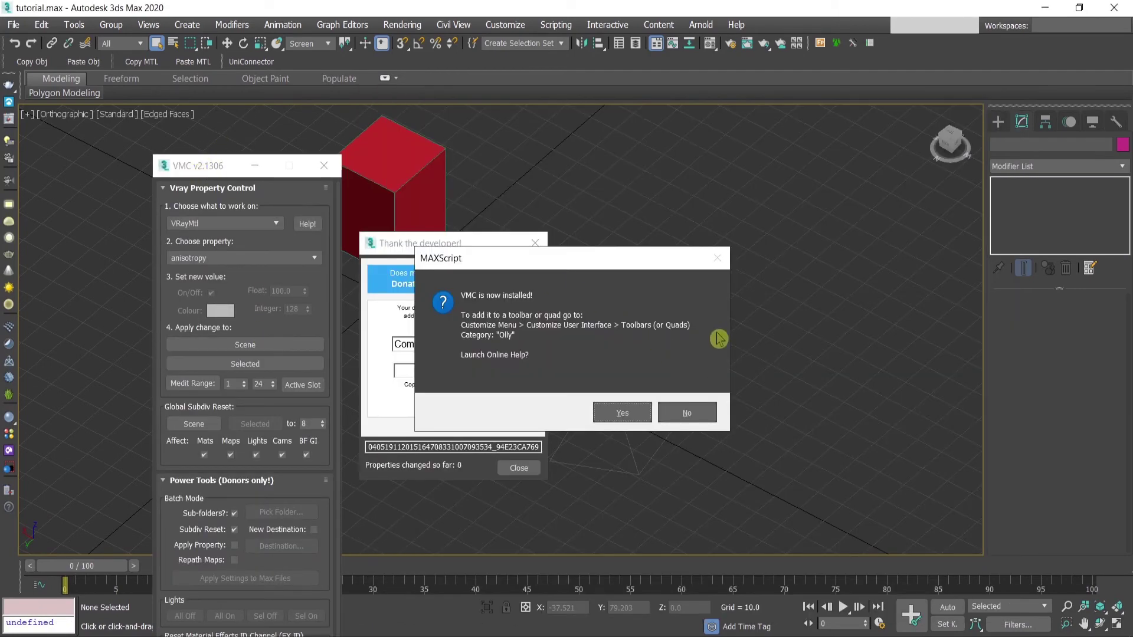
{"action": "left_click", "coordinate": [717, 258]}
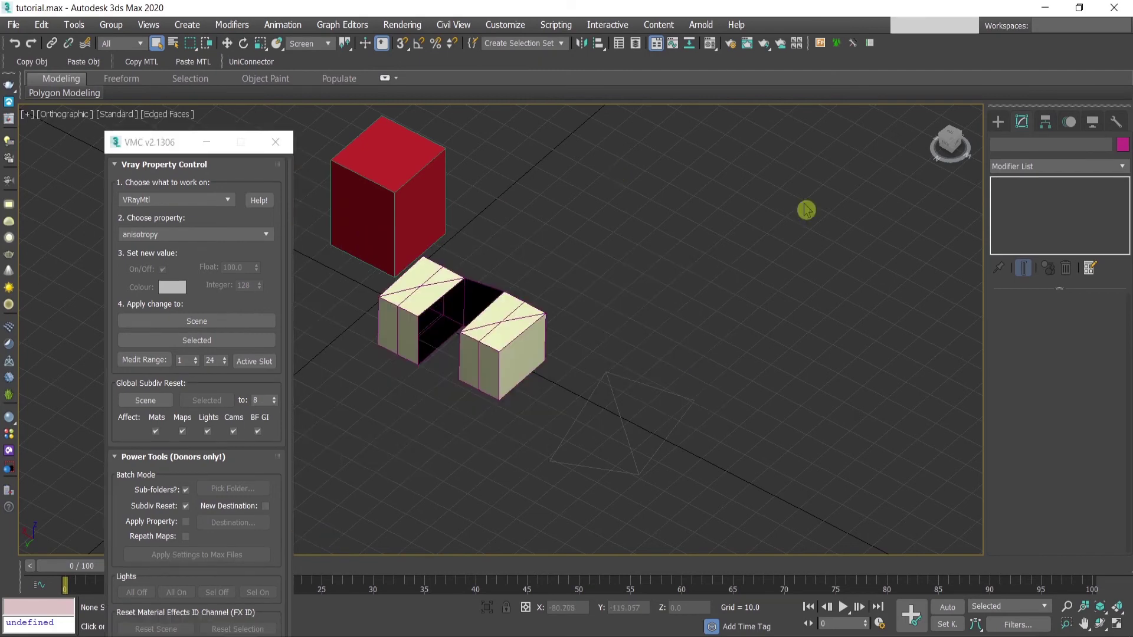
{"action": "left_click", "coordinate": [500, 26]}
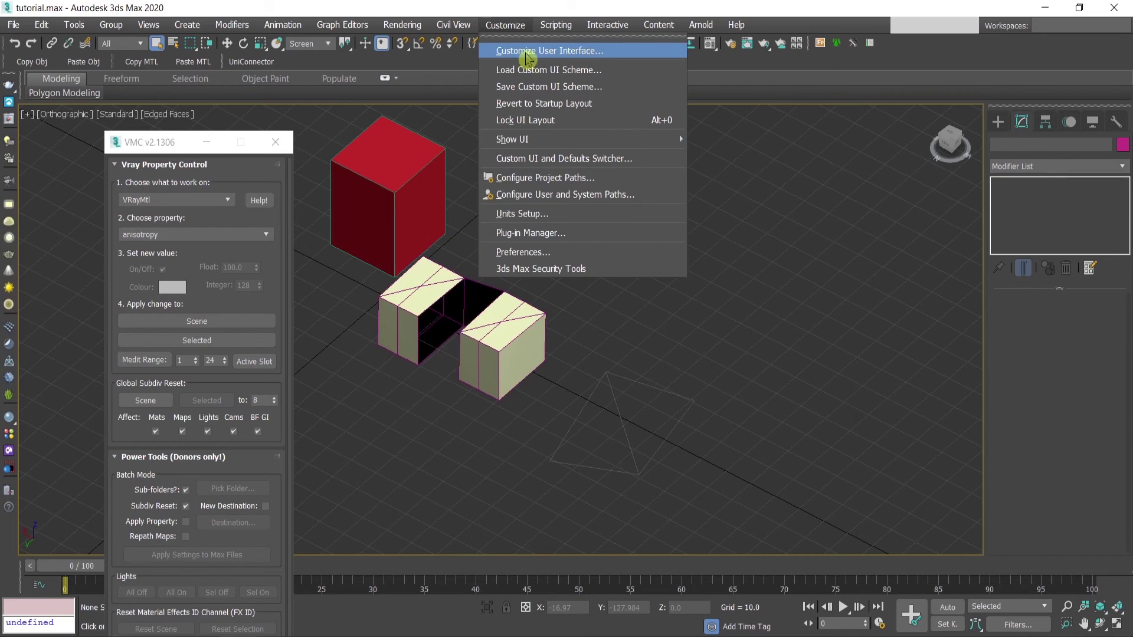
Make a new VMC toolbar holding the Olly category's VMC action and dock it
{"action": "left_click", "coordinate": [527, 52]}
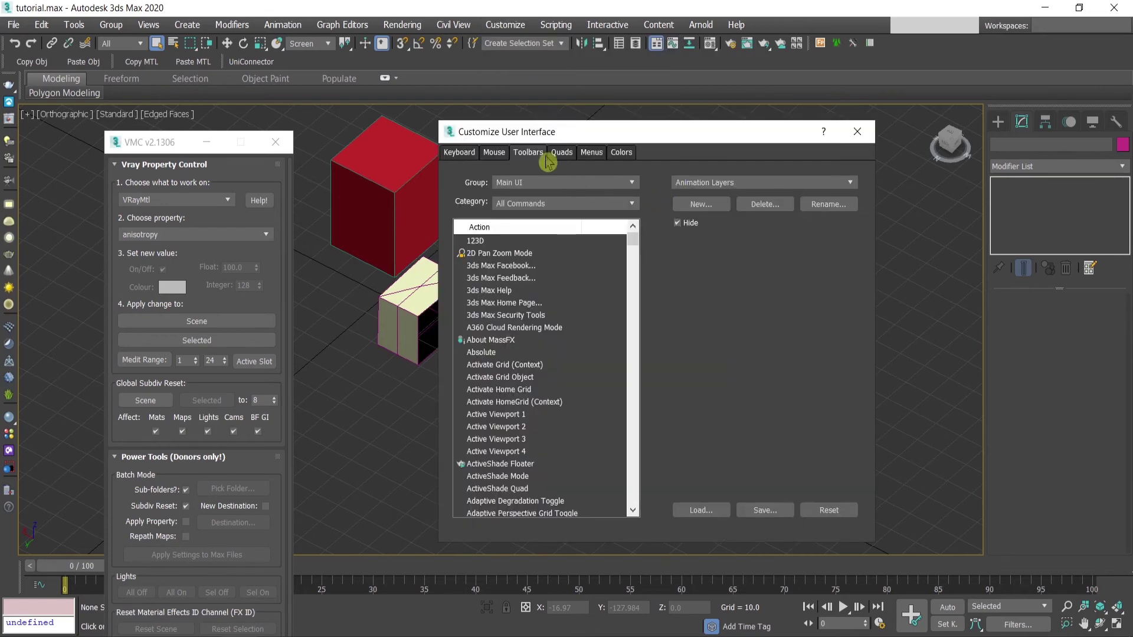
{"action": "left_click", "coordinate": [546, 205]}
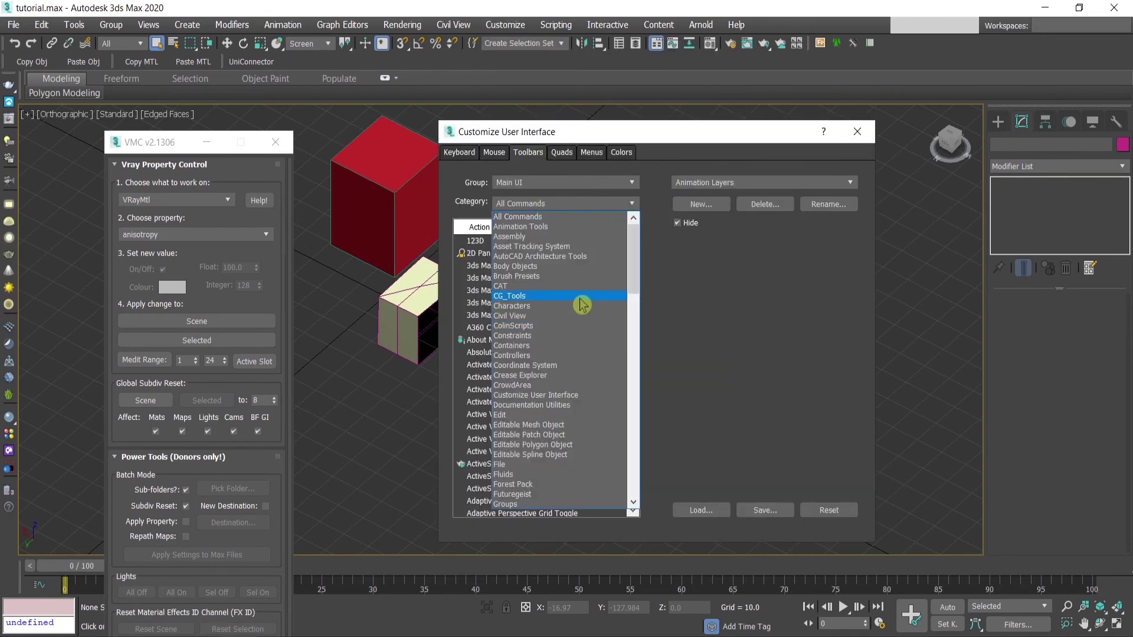
{"action": "scroll", "coordinate": [580, 303], "scroll_direction": "down", "scroll_amount": 1}
{"action": "scroll", "coordinate": [580, 304], "scroll_direction": "down", "scroll_amount": 10}
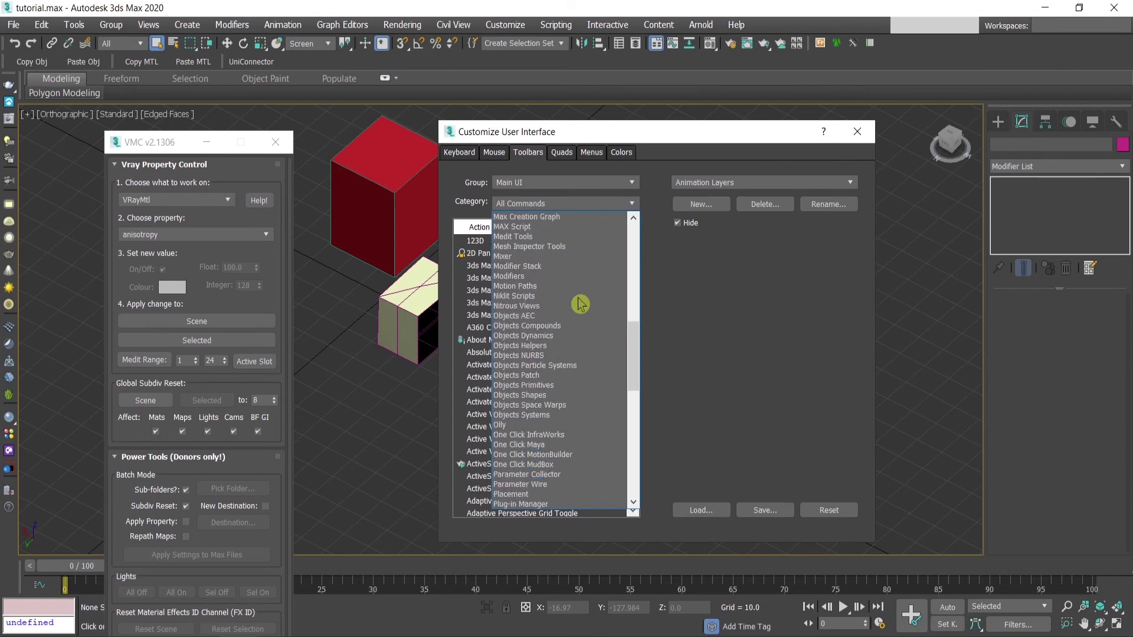
{"action": "left_click", "coordinate": [506, 395]}
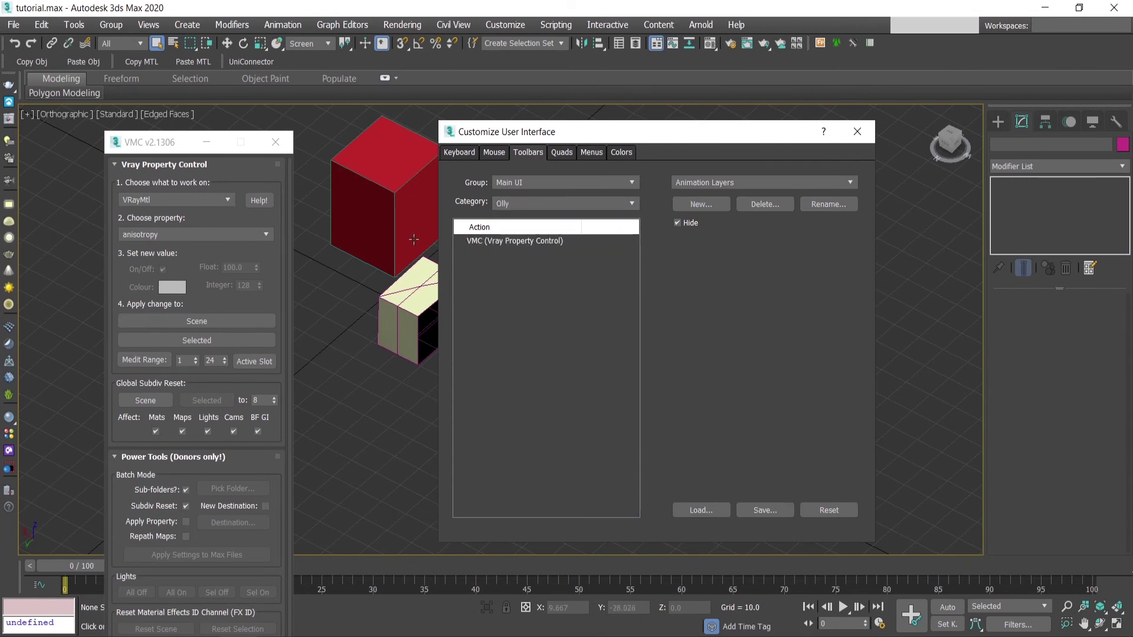
{"action": "left_click", "coordinate": [714, 206]}
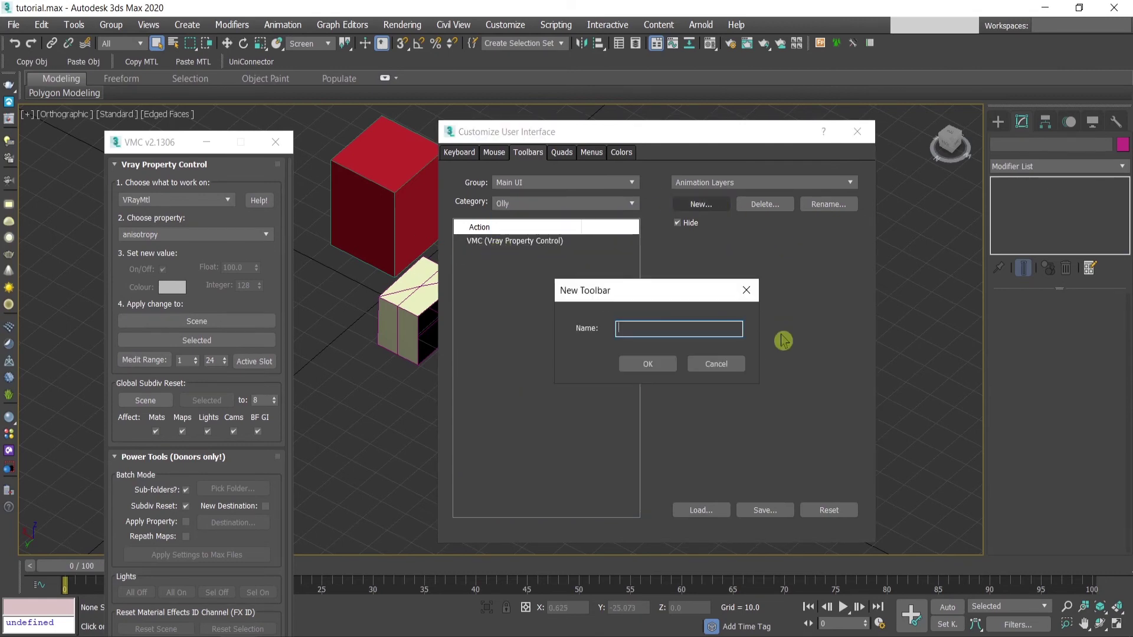
{"action": "type", "text": "VMC"}
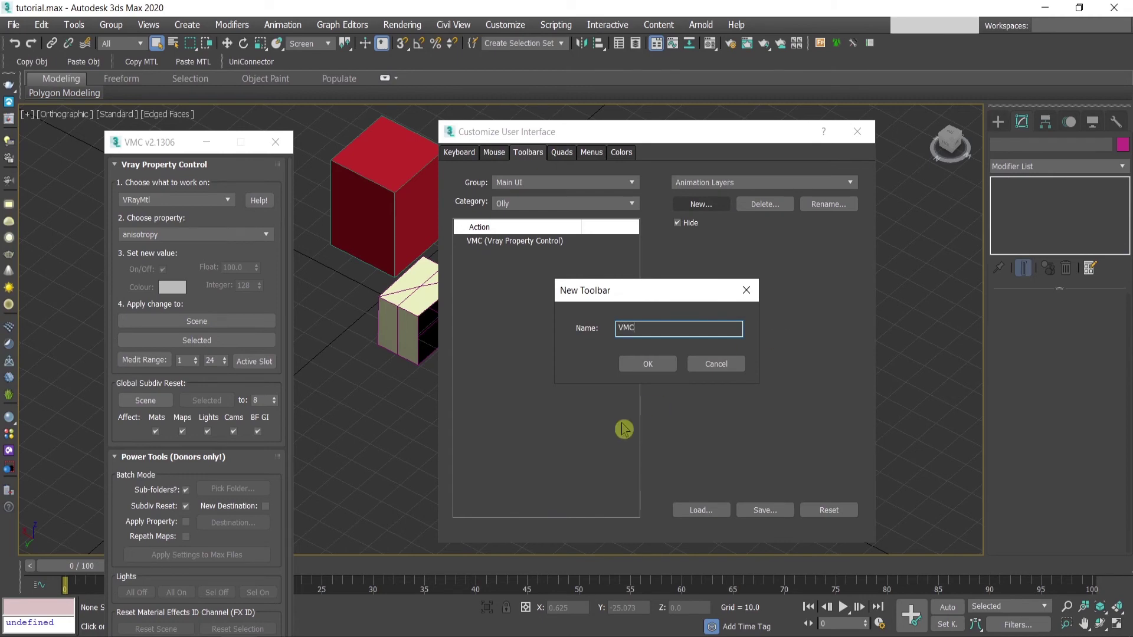
{"action": "left_click", "coordinate": [649, 364]}
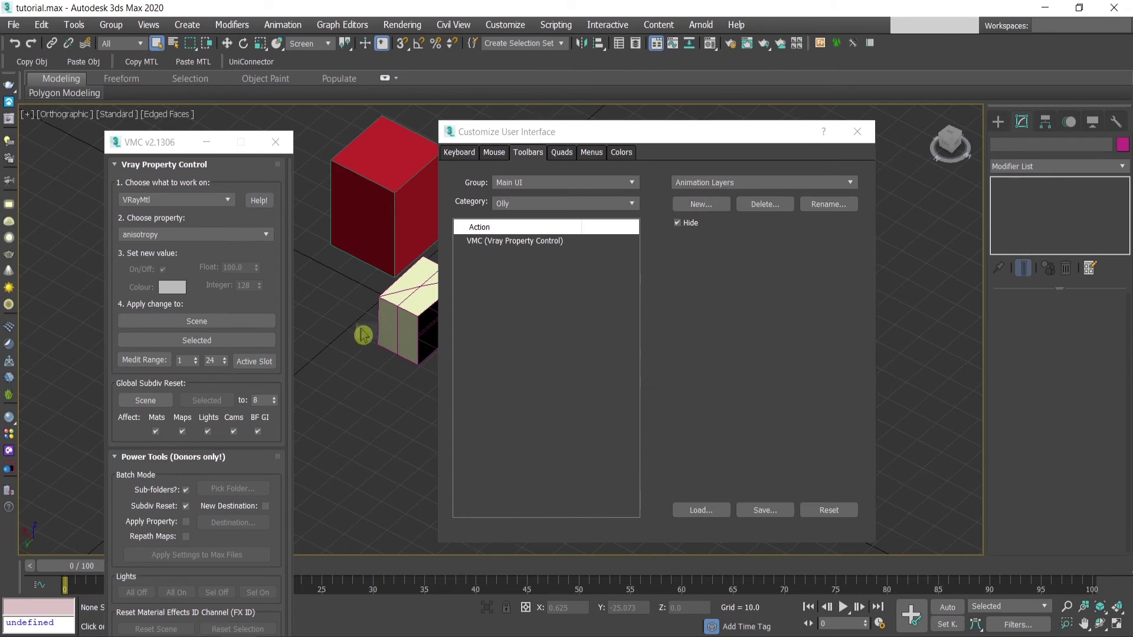
{"action": "left_click_drag", "start_coordinate": [481, 241], "coordinate": [399, 345]}
{"action": "double_click", "coordinate": [381, 339]}
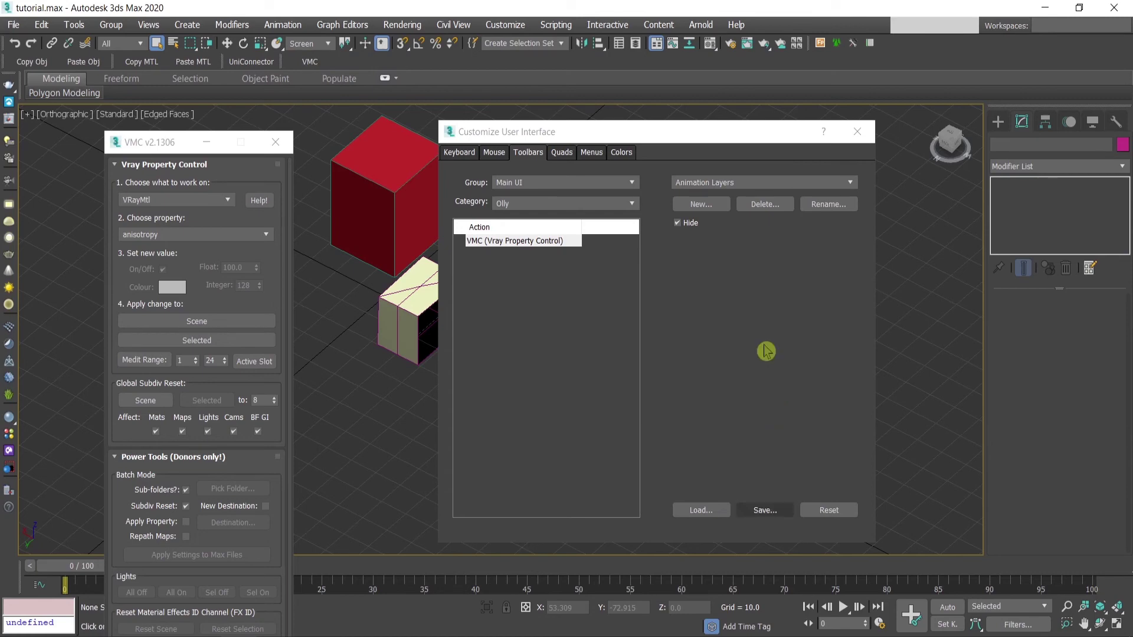
{"action": "left_click", "coordinate": [858, 136]}
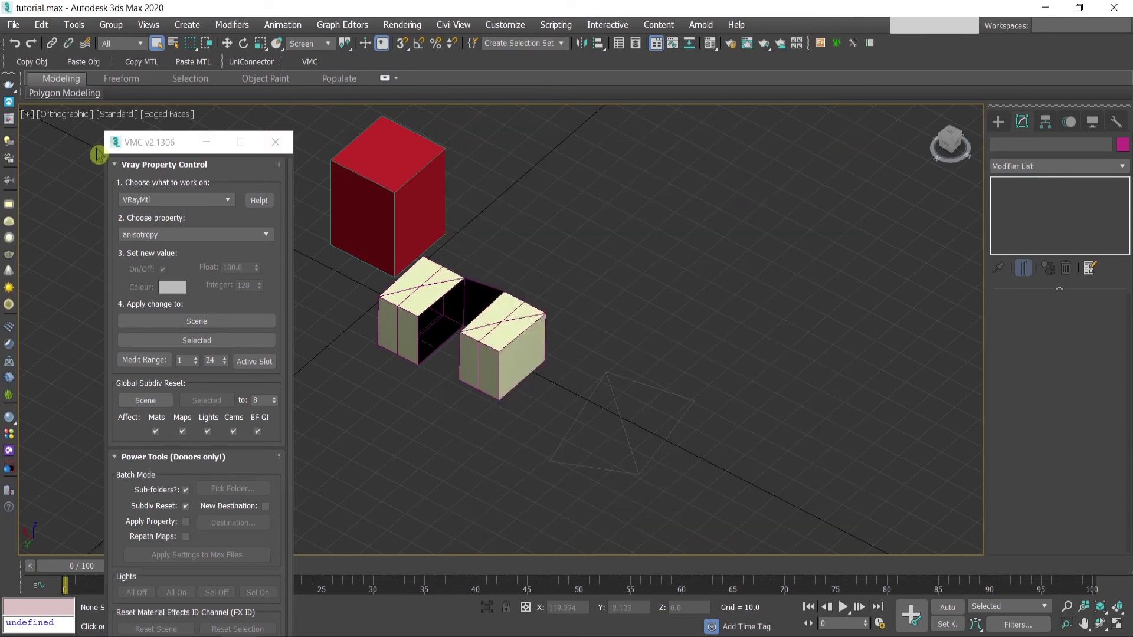
Move the VMC panel, keep VRayMtl as the material type and choose selfIllumination
{"action": "left_click_drag", "start_coordinate": [168, 146], "coordinate": [143, 135]}
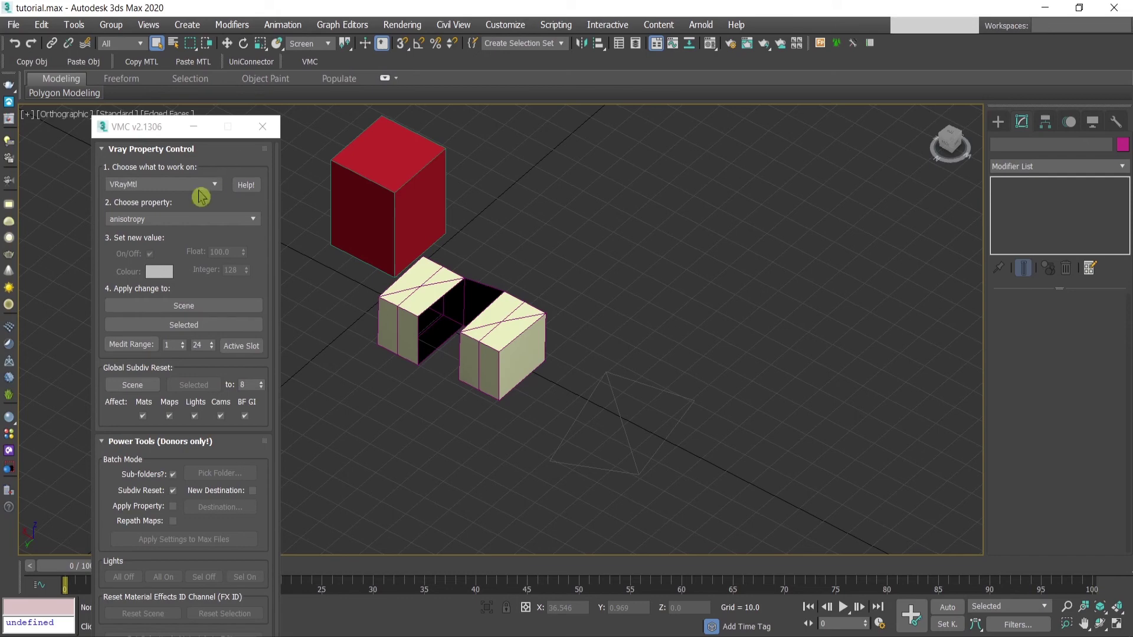
{"action": "left_click", "coordinate": [179, 185]}
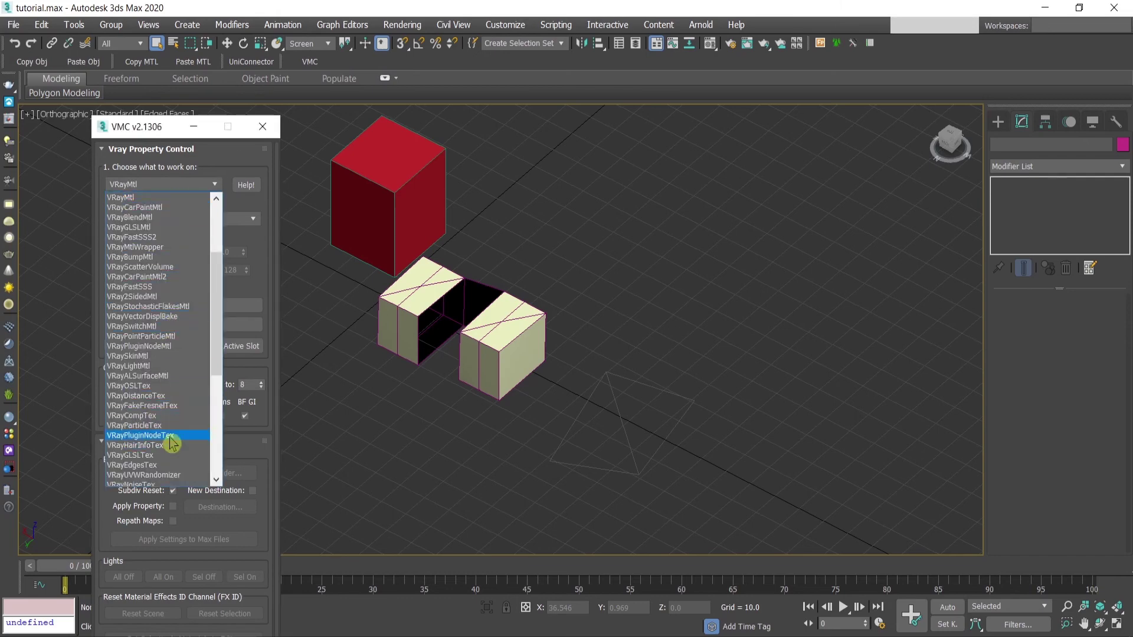
{"action": "left_click", "coordinate": [233, 157]}
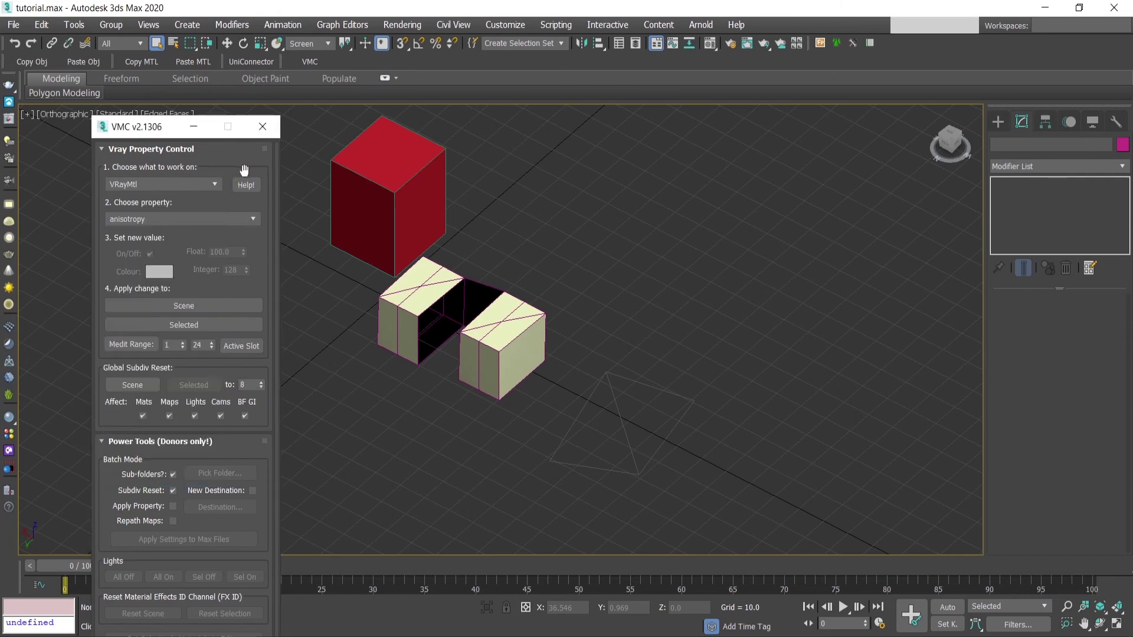
{"action": "left_click", "coordinate": [195, 225]}
{"action": "left_click", "coordinate": [194, 225]}
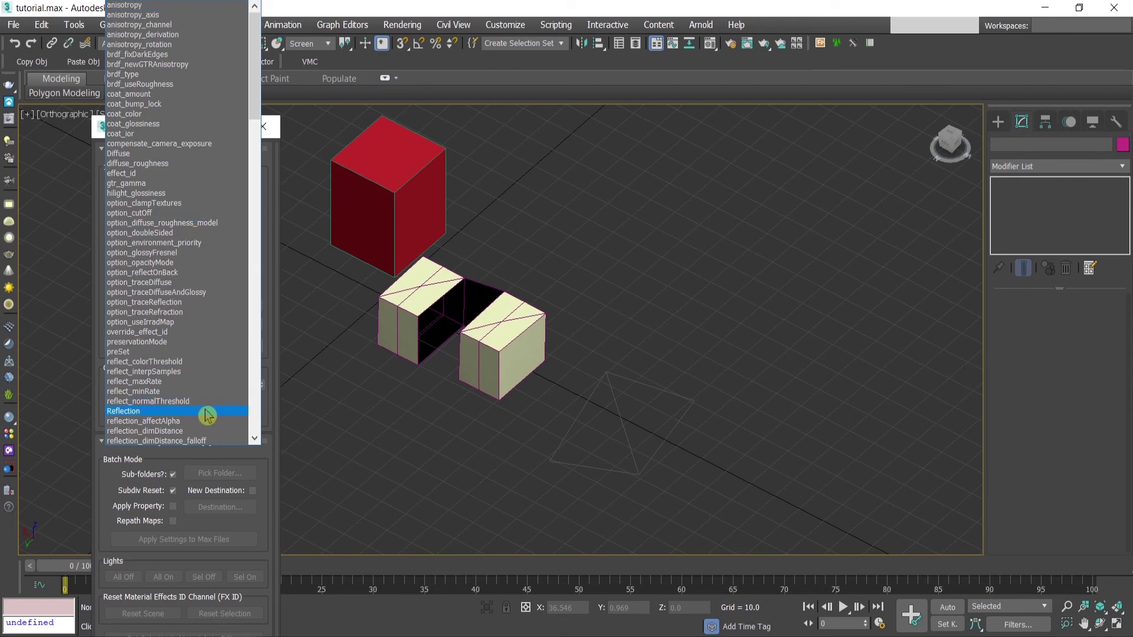
{"action": "scroll", "coordinate": [203, 381], "scroll_direction": "down", "scroll_amount": 12}
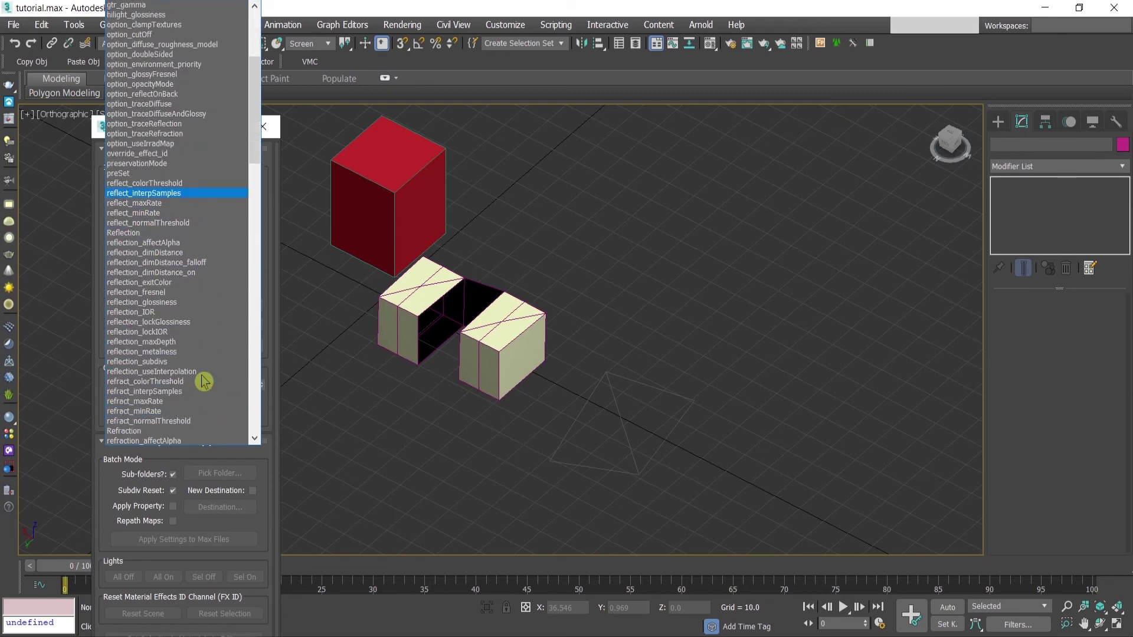
{"action": "scroll", "coordinate": [203, 381], "scroll_direction": "down", "scroll_amount": 5}
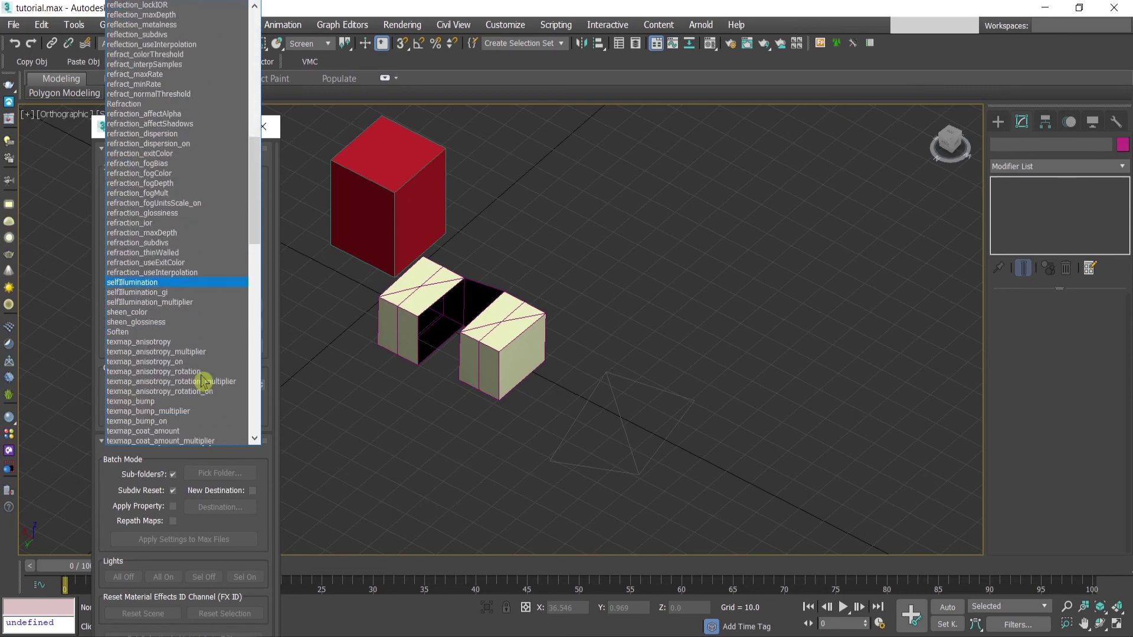
{"action": "left_click", "coordinate": [169, 284]}
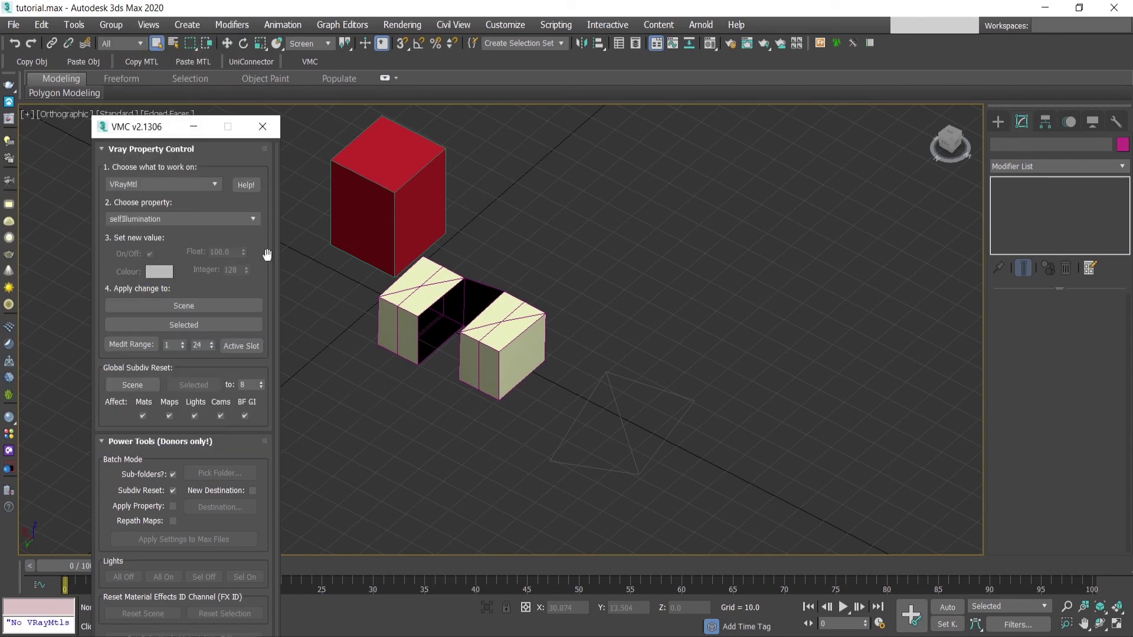
Change the chosen VRayMtl property to translucency_on
{"action": "left_click", "coordinate": [215, 220]}
{"action": "scroll", "coordinate": [211, 247], "scroll_direction": "down", "scroll_amount": 15}
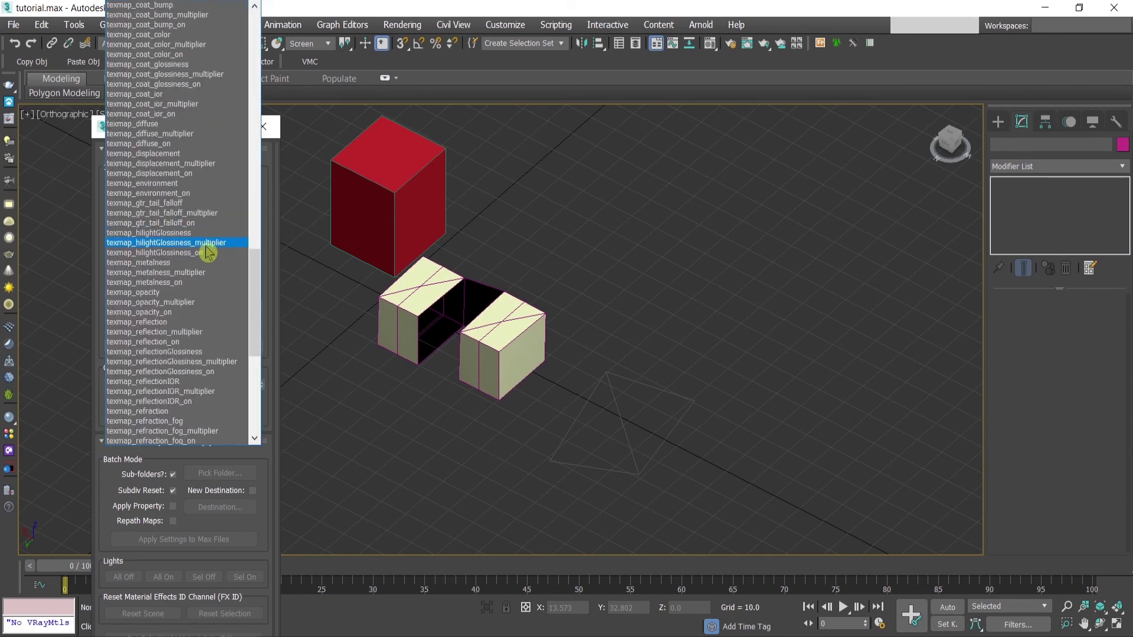
{"action": "scroll", "coordinate": [211, 384], "scroll_direction": "down", "scroll_amount": 2}
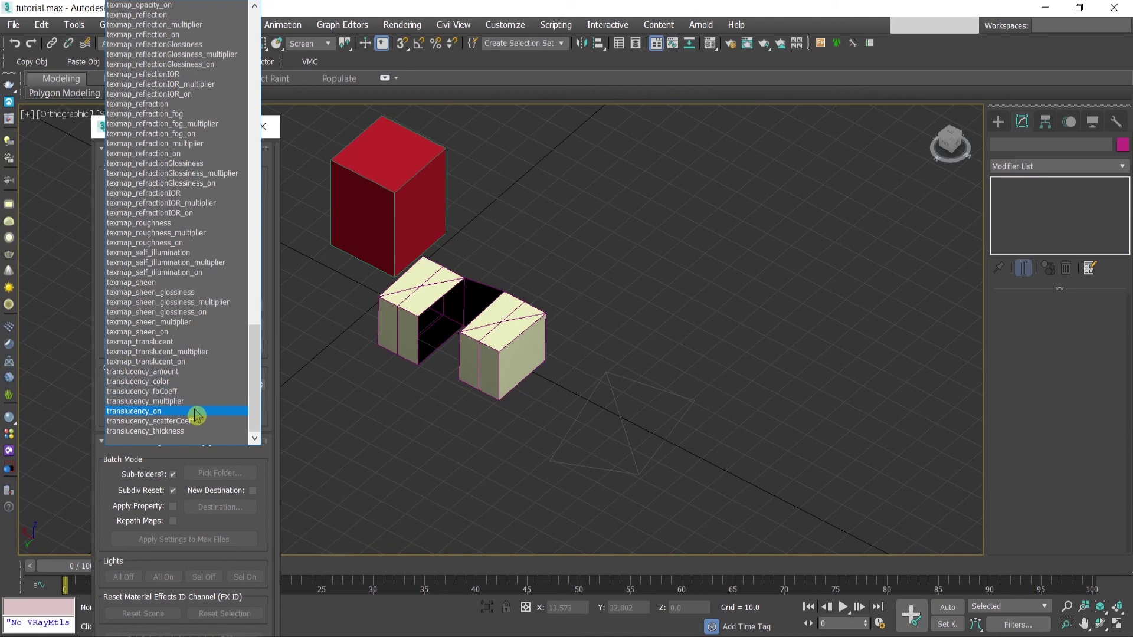
{"action": "left_click", "coordinate": [197, 411]}
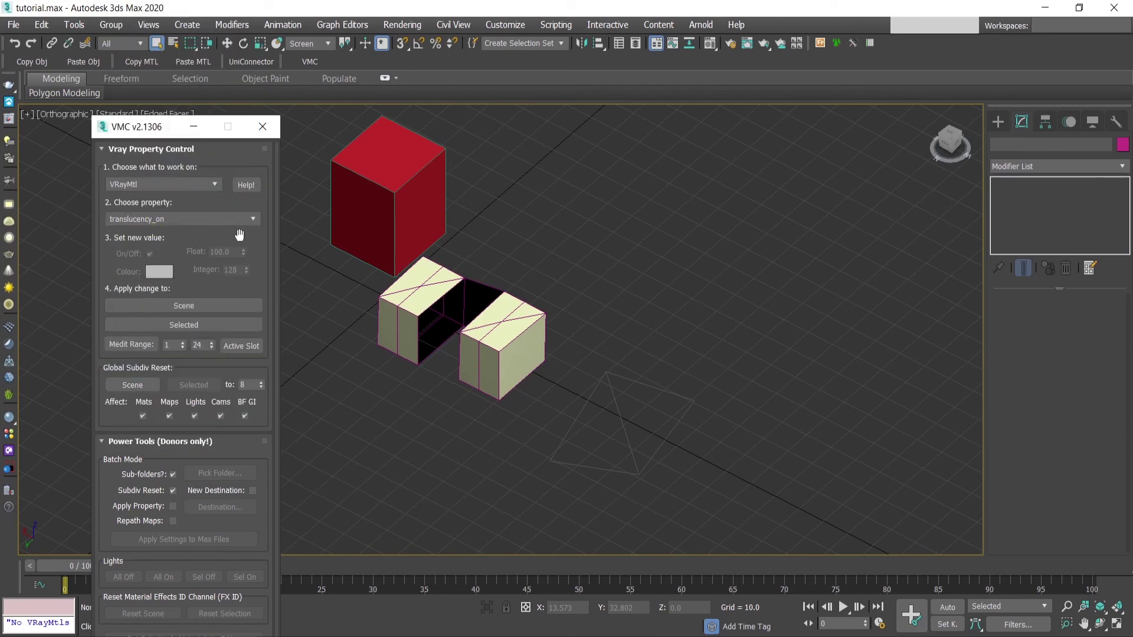
Change the VMC property from texmap_translucent to texmap_reflection, applying to Scene, then Selected objects
{"action": "left_click", "coordinate": [163, 222]}
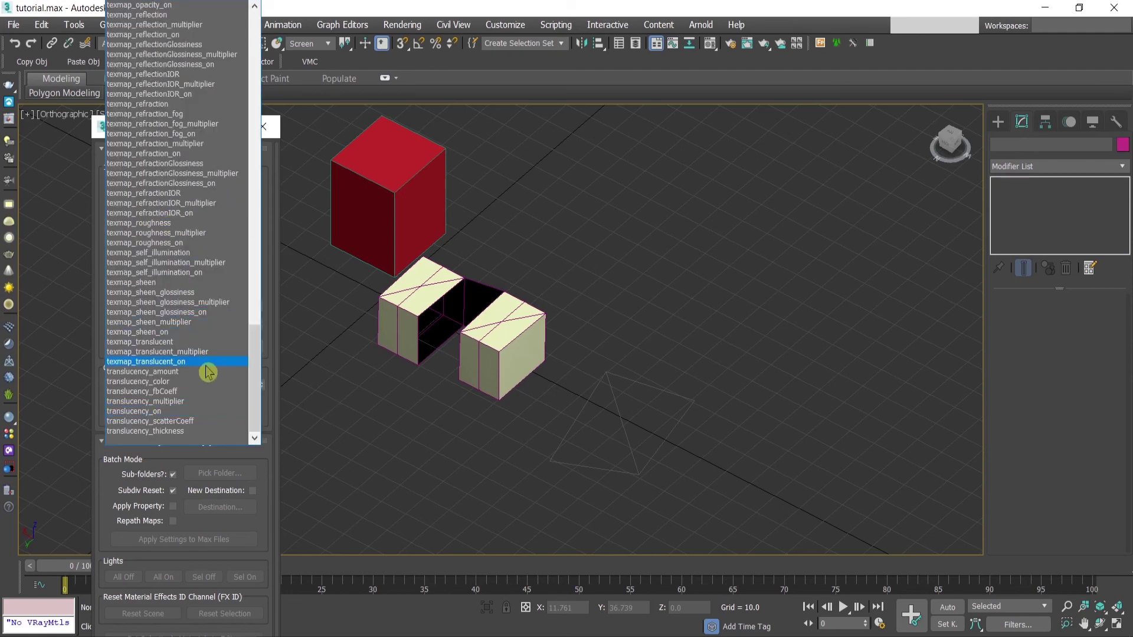
{"action": "left_click", "coordinate": [200, 343]}
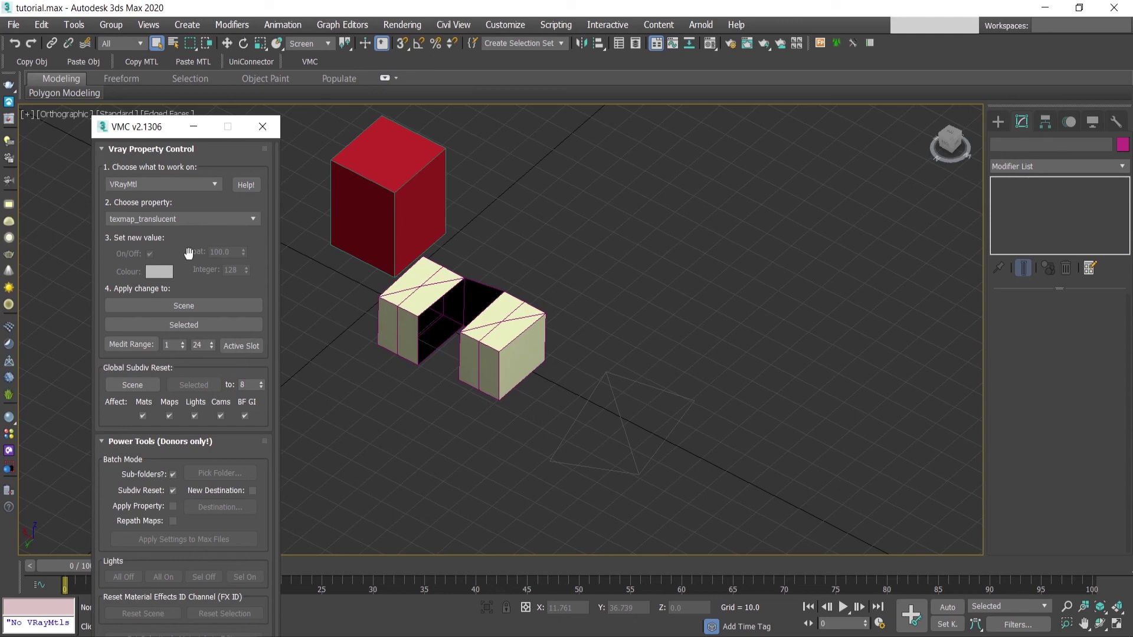
{"action": "left_click", "coordinate": [222, 219]}
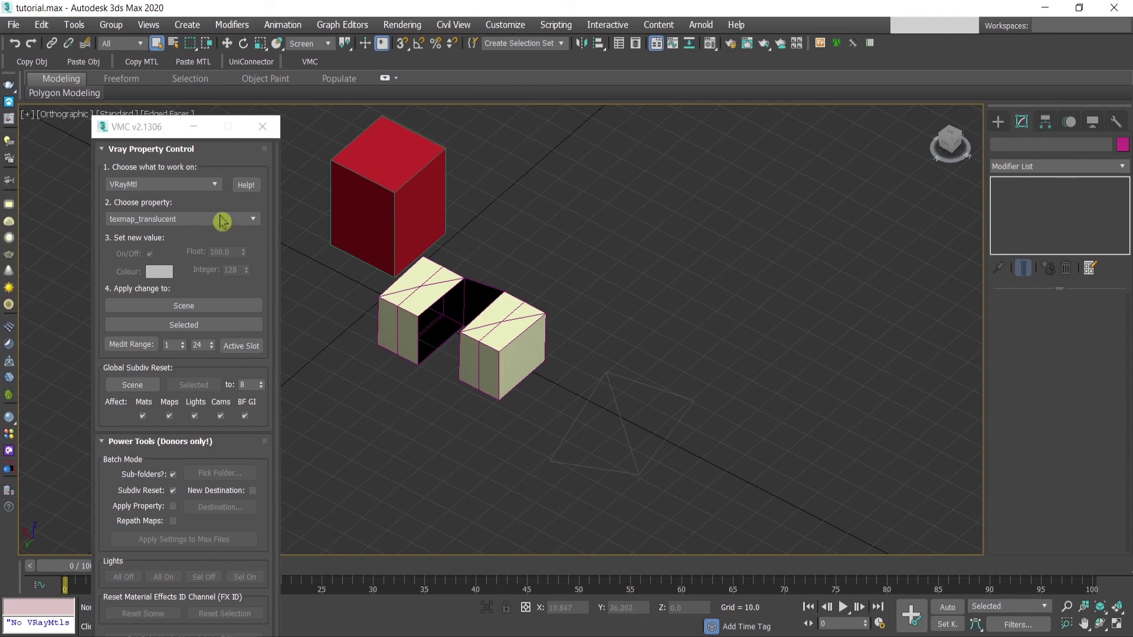
{"action": "left_click", "coordinate": [171, 15]}
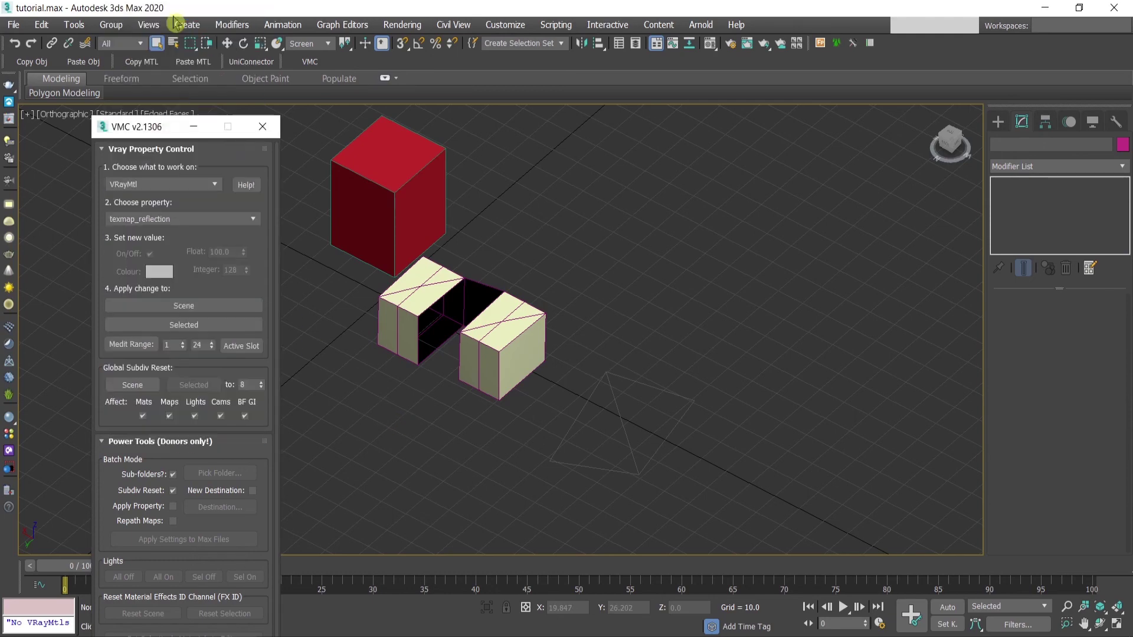
{"action": "left_click", "coordinate": [180, 305]}
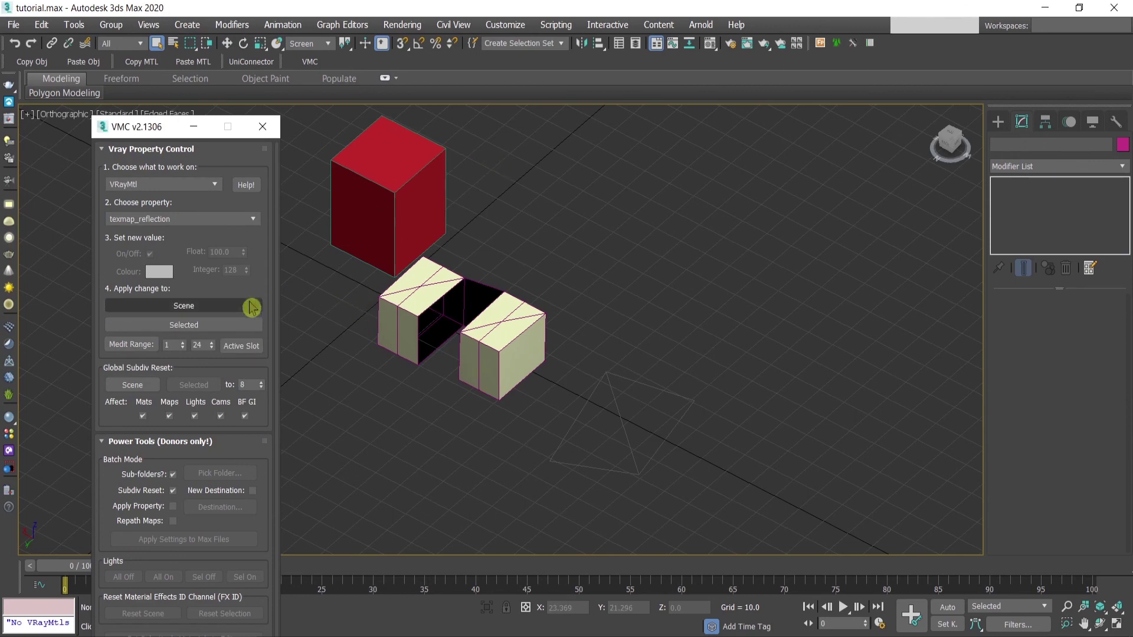
{"action": "left_click", "coordinate": [213, 327]}
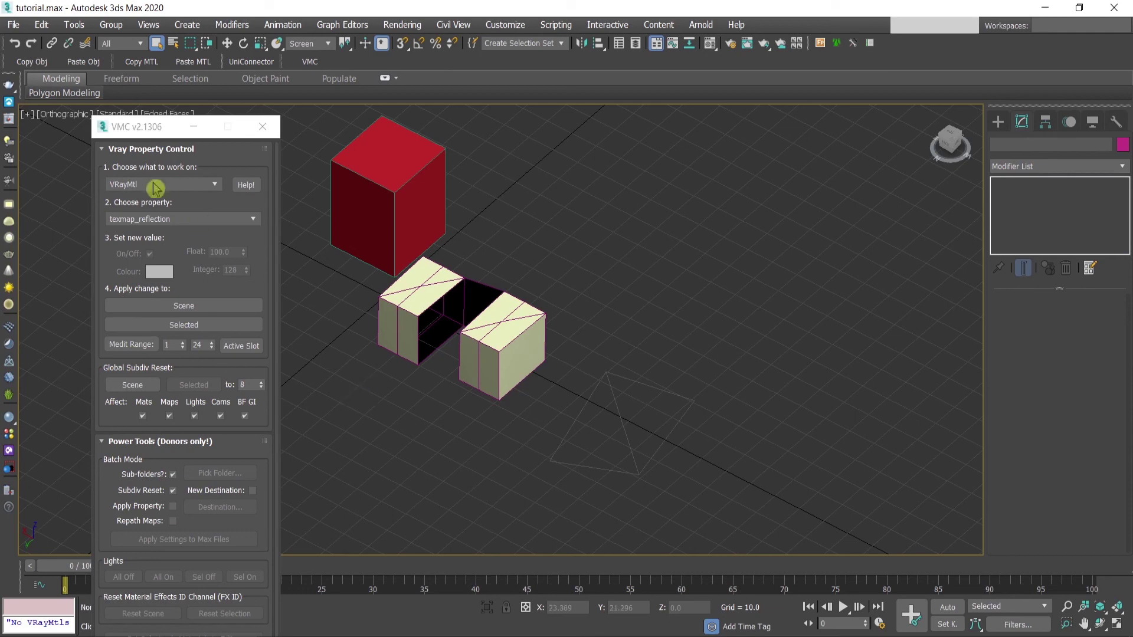